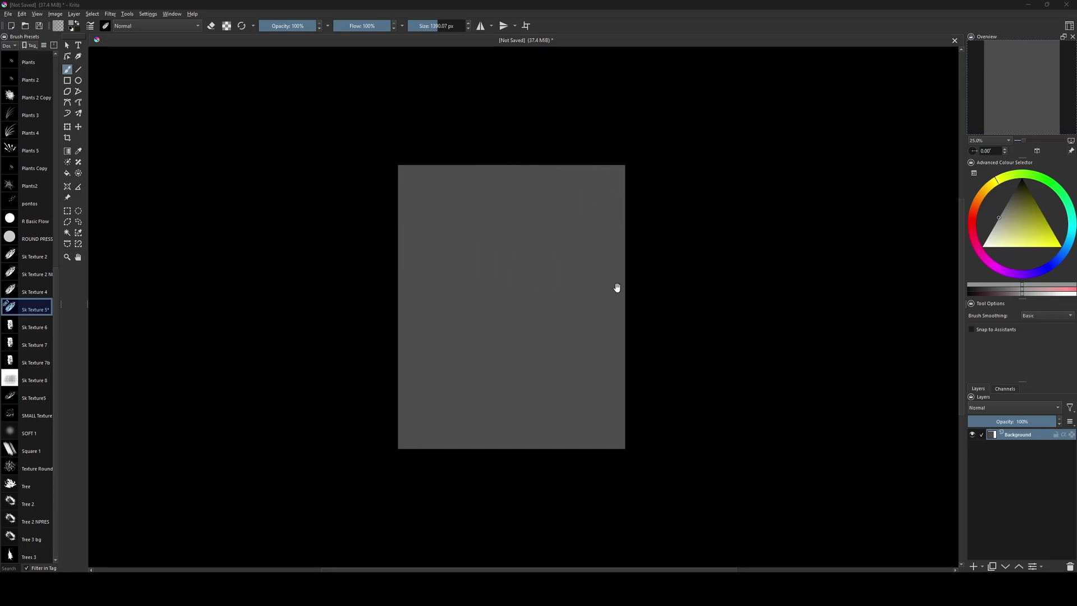
# Pan the canvas, then narrow the Brush Presets panel by dragging its splitter left
pyautogui.moveTo(641, 297); pyautogui.dragTo(602, 246)
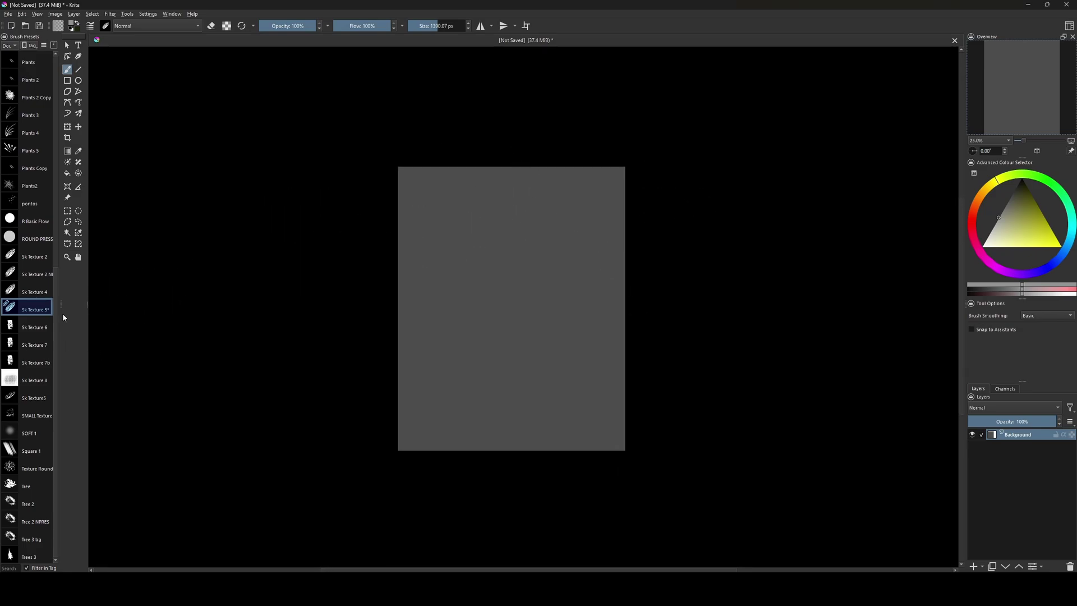
pyautogui.moveTo(63, 307); pyautogui.dragTo(54, 306)
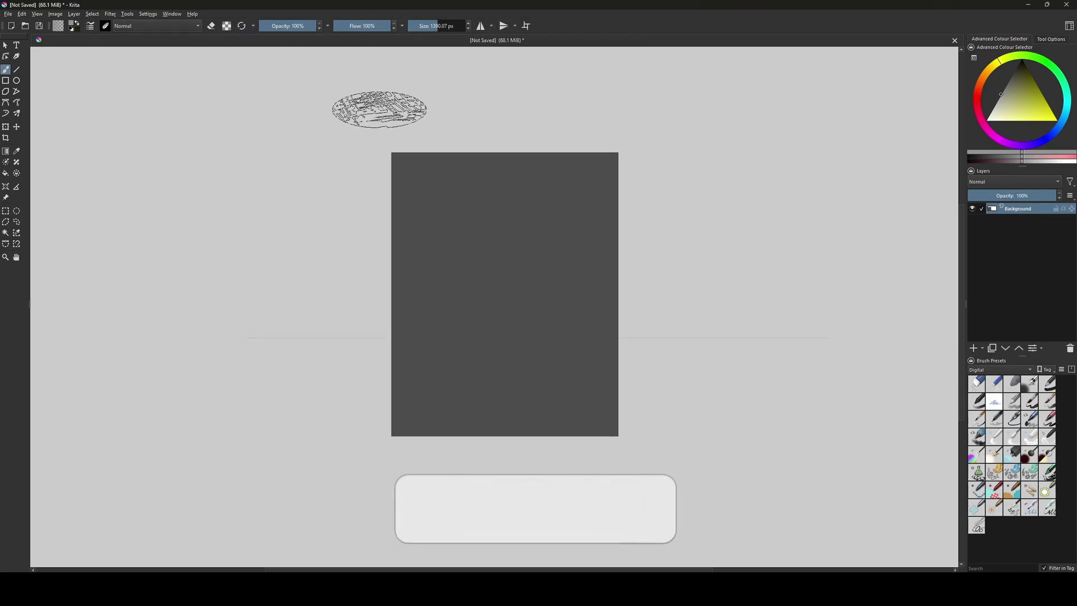
# Nudge the canvas view and browse the Image menu on the way to Settings
pyautogui.moveTo(768, 277); pyautogui.dragTo(769, 285)
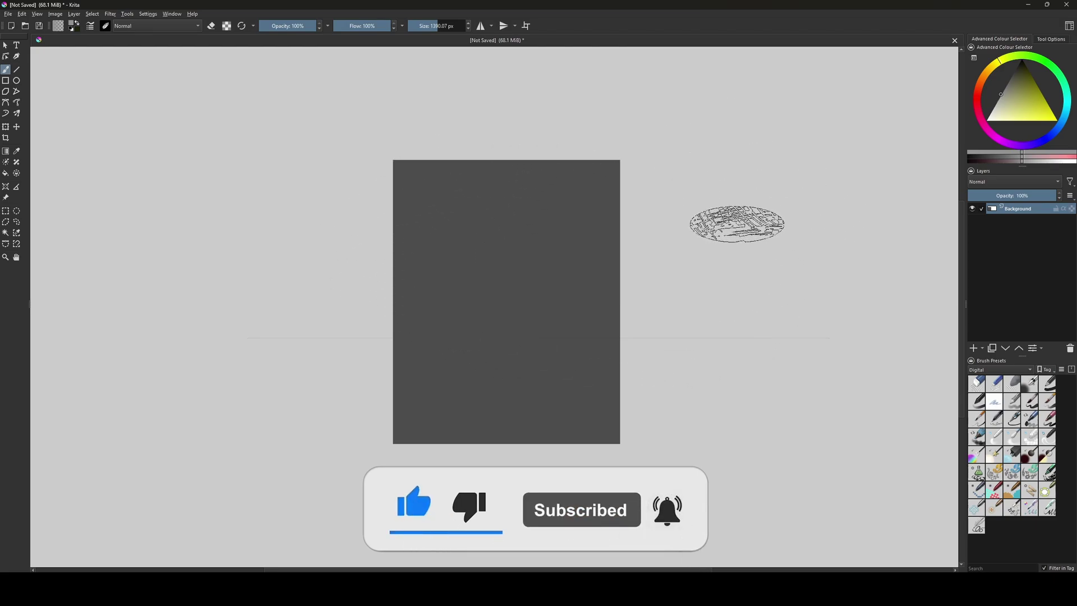
pyautogui.click(51, 17)
pyautogui.moveTo(22, 14)
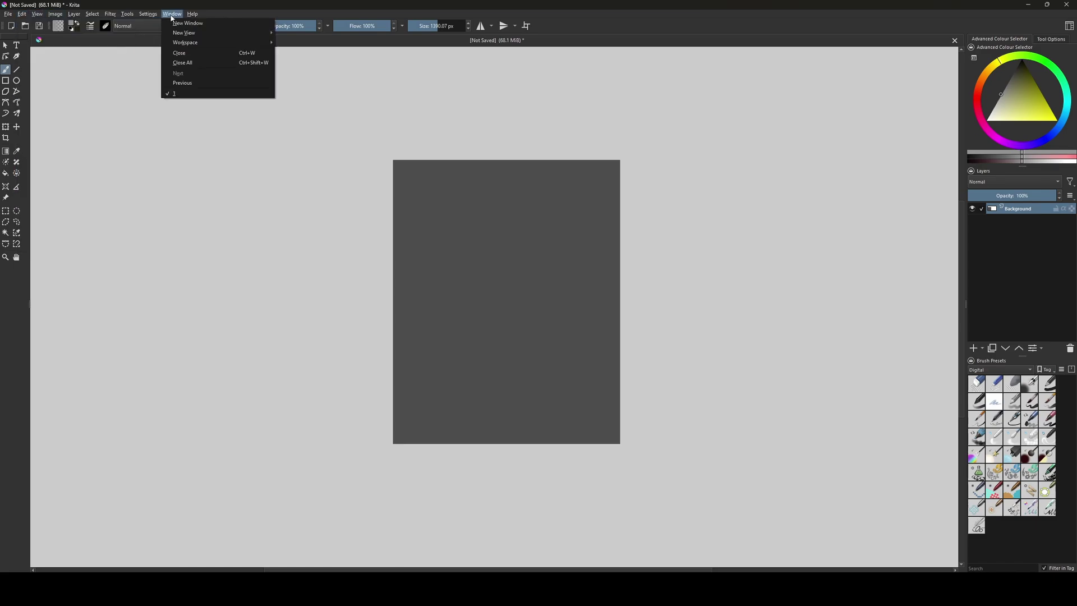
# Set the Canvas Decorations border colour to black (#000000), then zoom in and pan slightly
pyautogui.click(148, 14)
pyautogui.click(148, 14)
pyautogui.press('Escape')
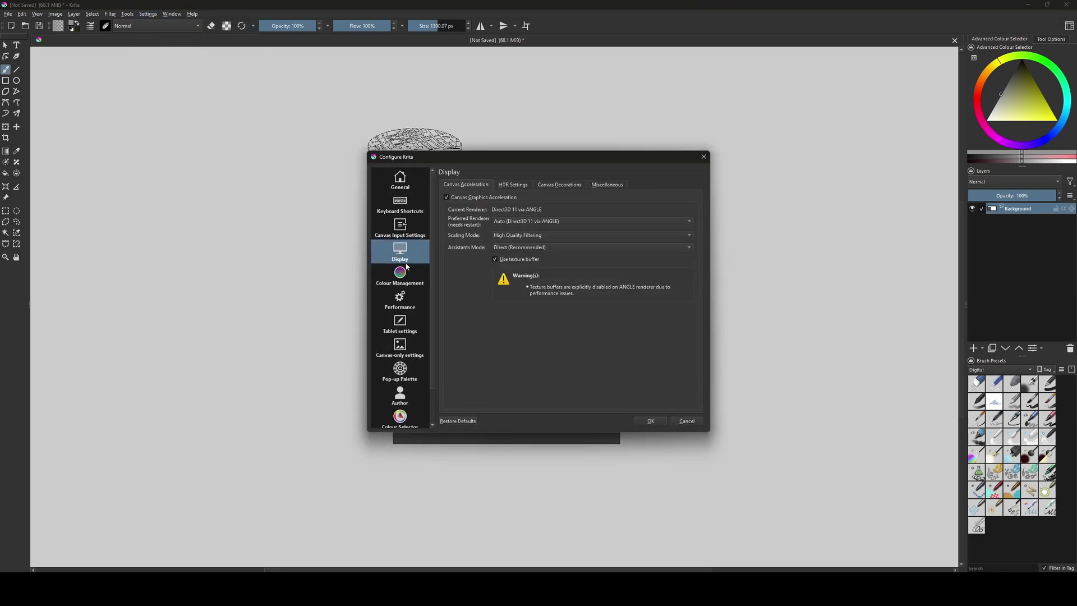
pyautogui.click(552, 186)
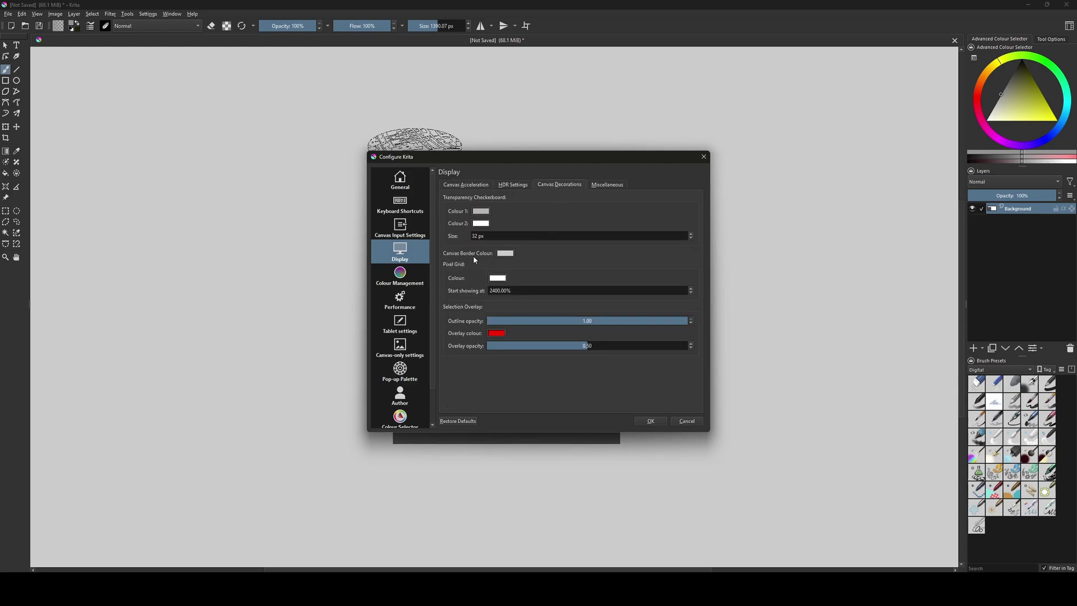
pyautogui.click(506, 253)
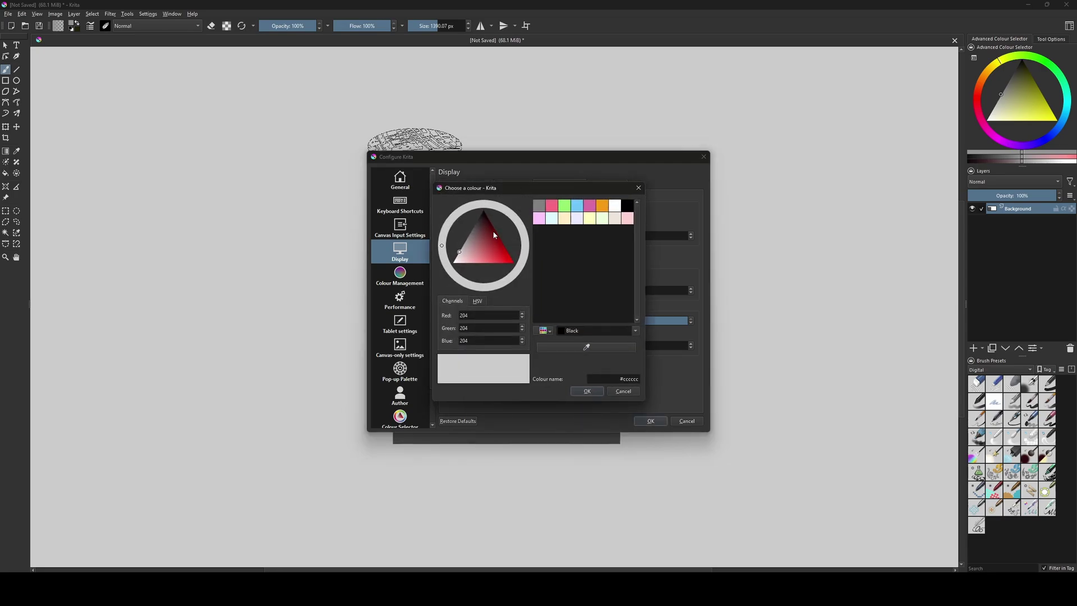
pyautogui.moveTo(492, 236); pyautogui.dragTo(491, 212)
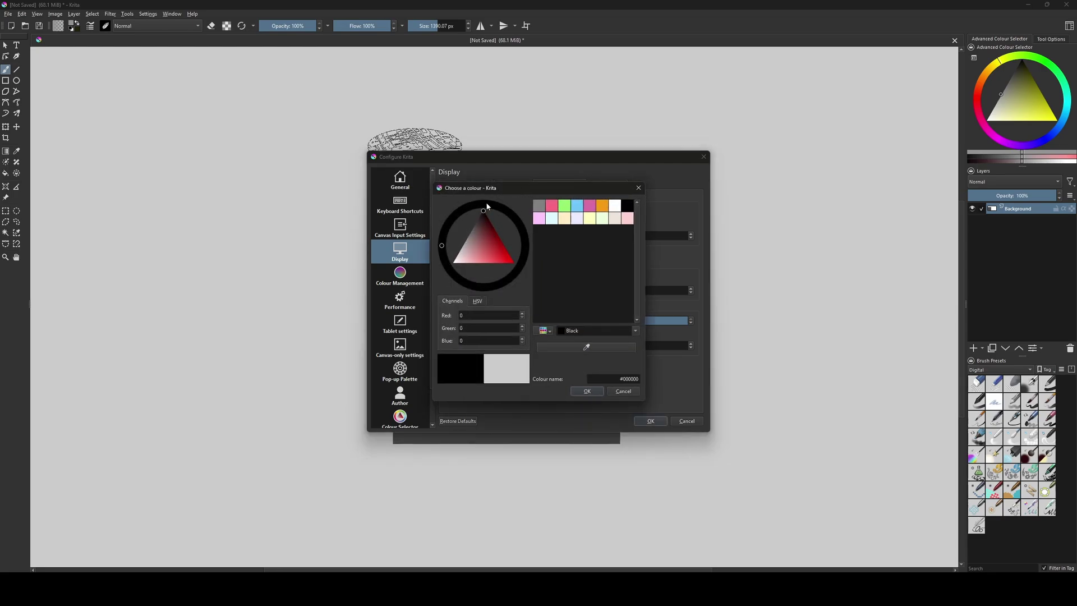
pyautogui.click(584, 391)
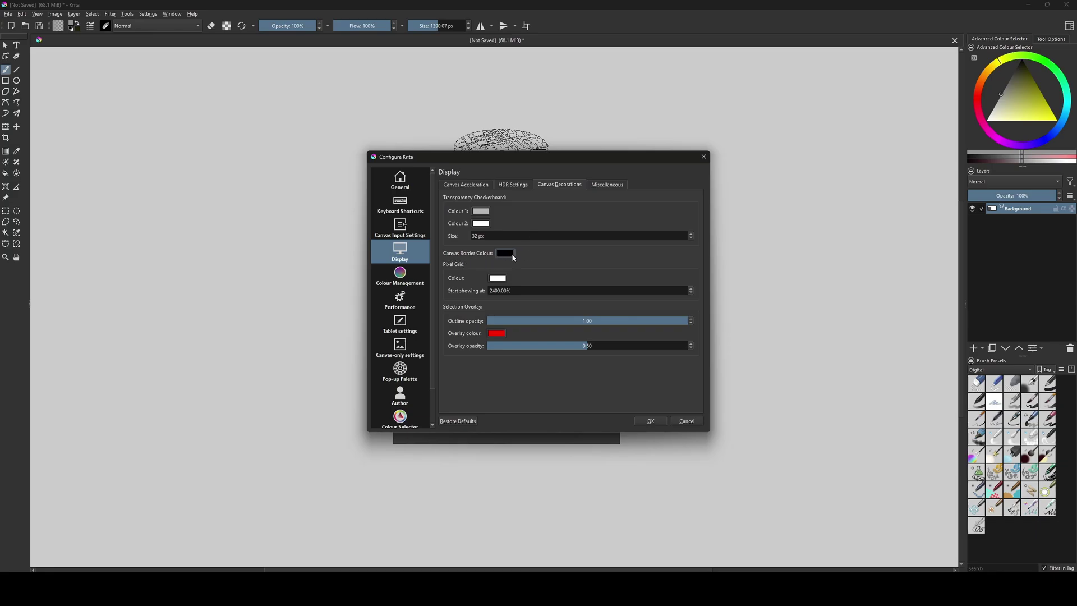
pyautogui.click(650, 421)
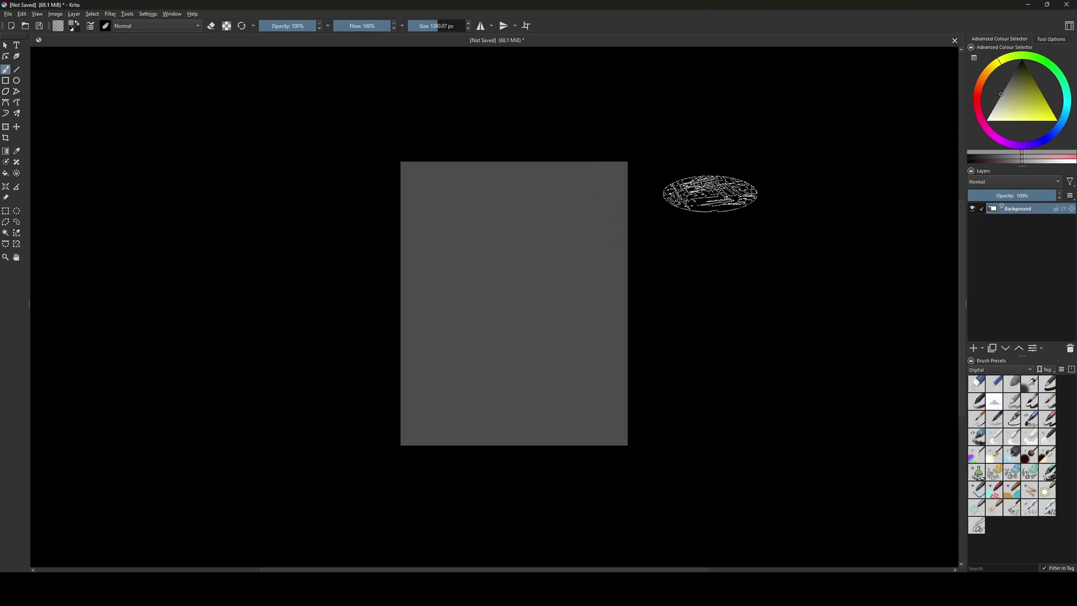
pyautogui.press('+')
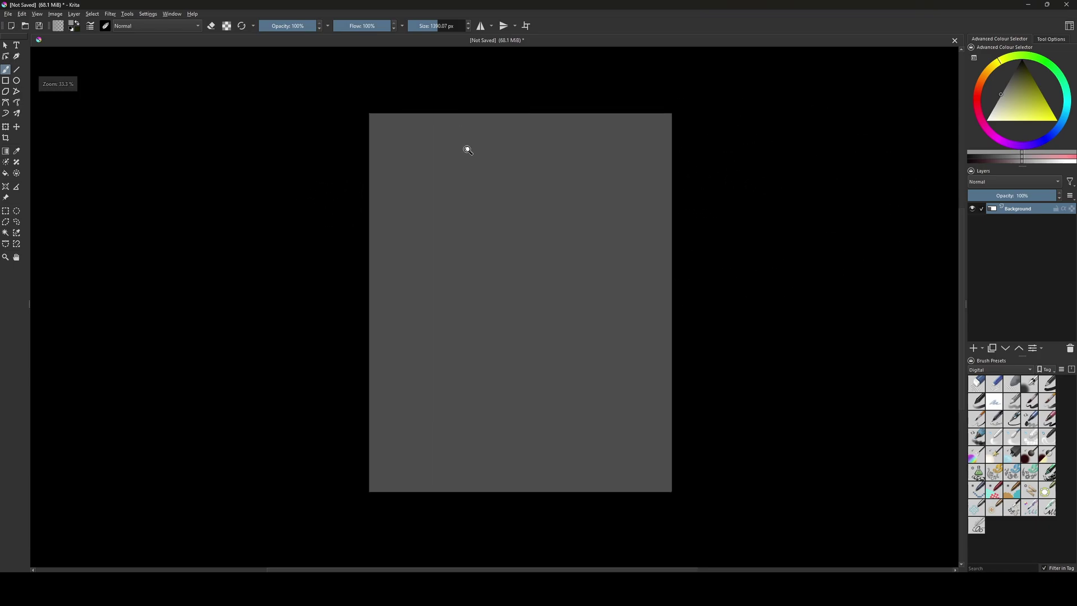
pyautogui.moveTo(667, 284); pyautogui.dragTo(657, 275)
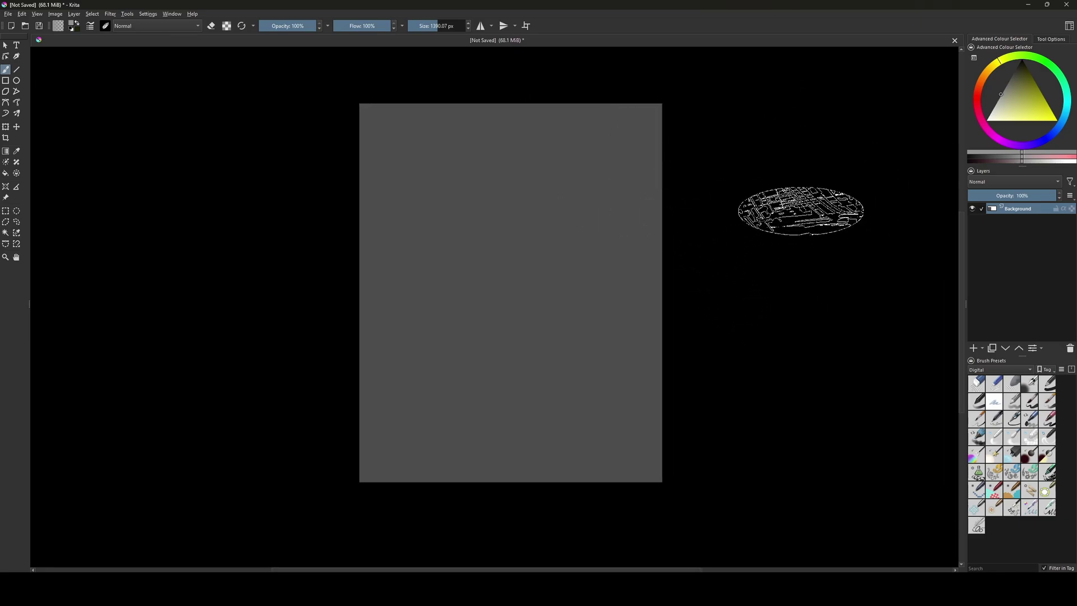
# Change the canvas border colour to light grey (#d3d3d3, 211,211,211) in Canvas Decorations
pyautogui.click(148, 14)
pyautogui.press('Escape')
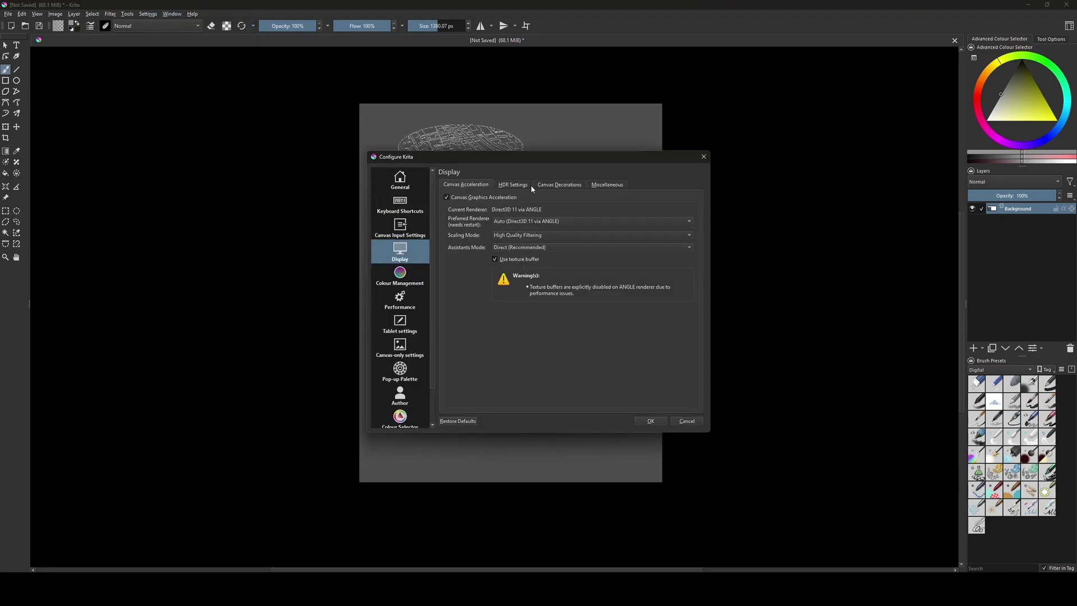
pyautogui.click(563, 185)
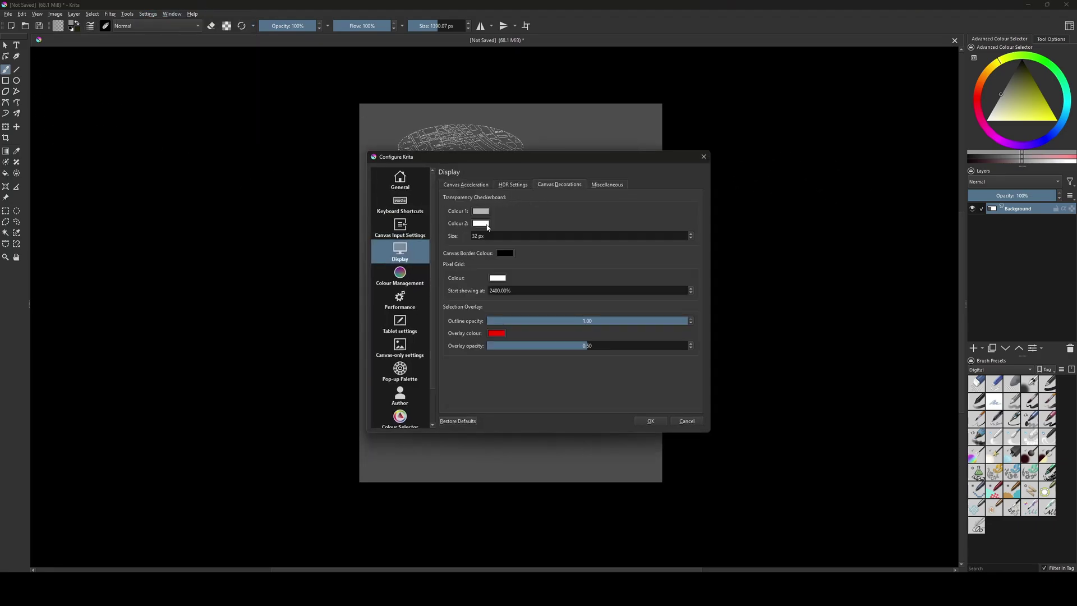
pyautogui.click(505, 254)
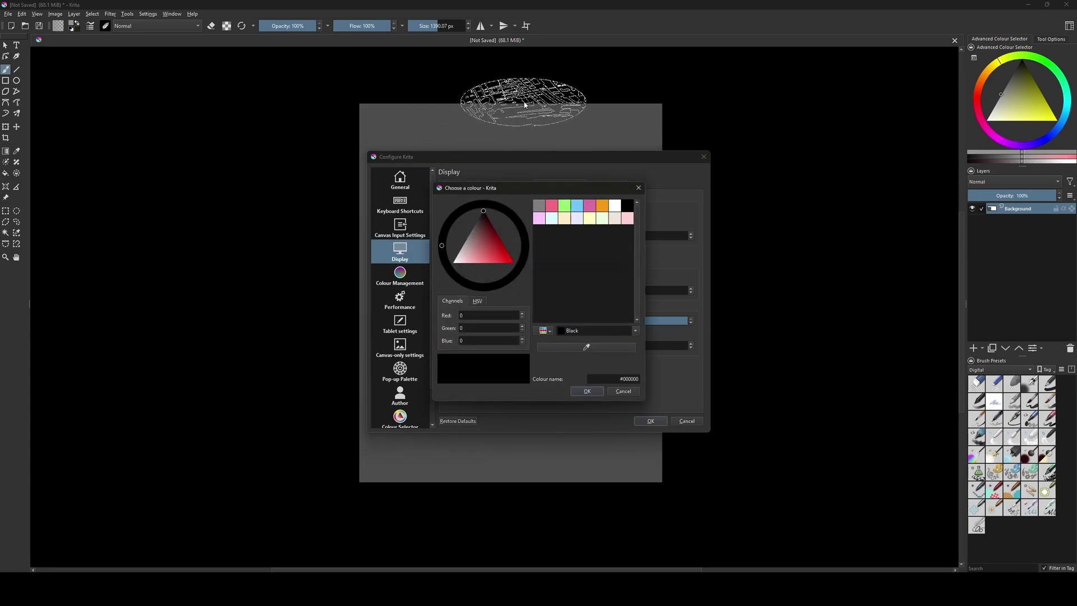
pyautogui.moveTo(486, 247); pyautogui.dragTo(435, 257)
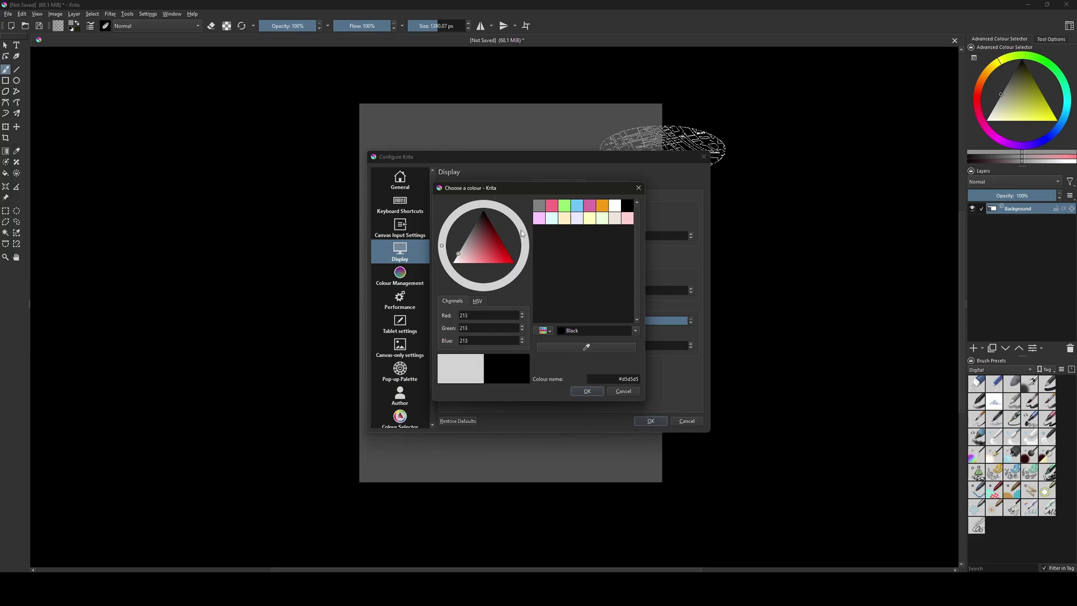
pyautogui.click(585, 391)
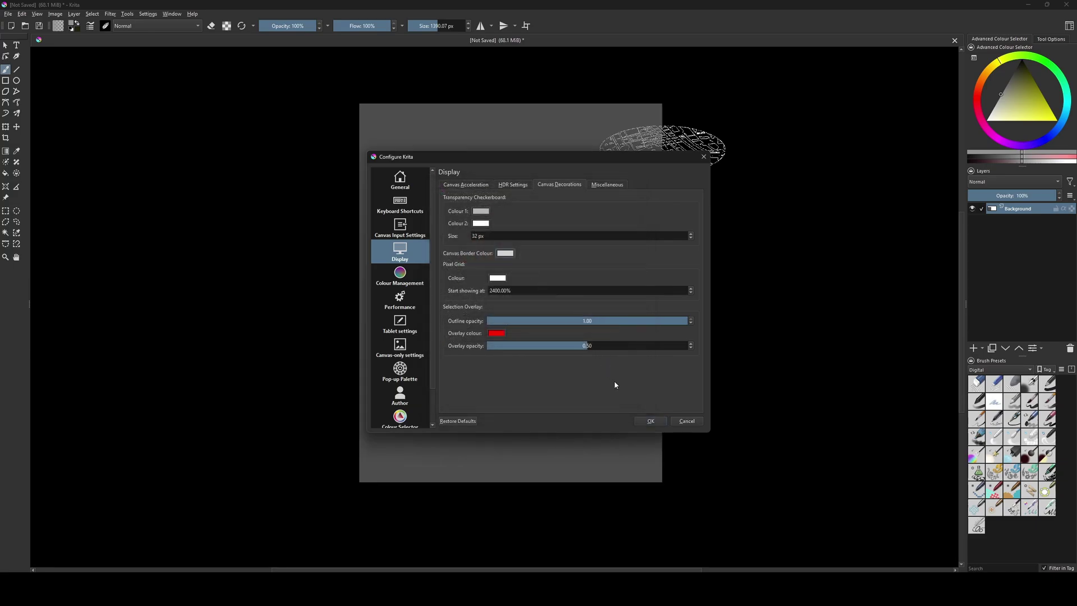
pyautogui.click(650, 420)
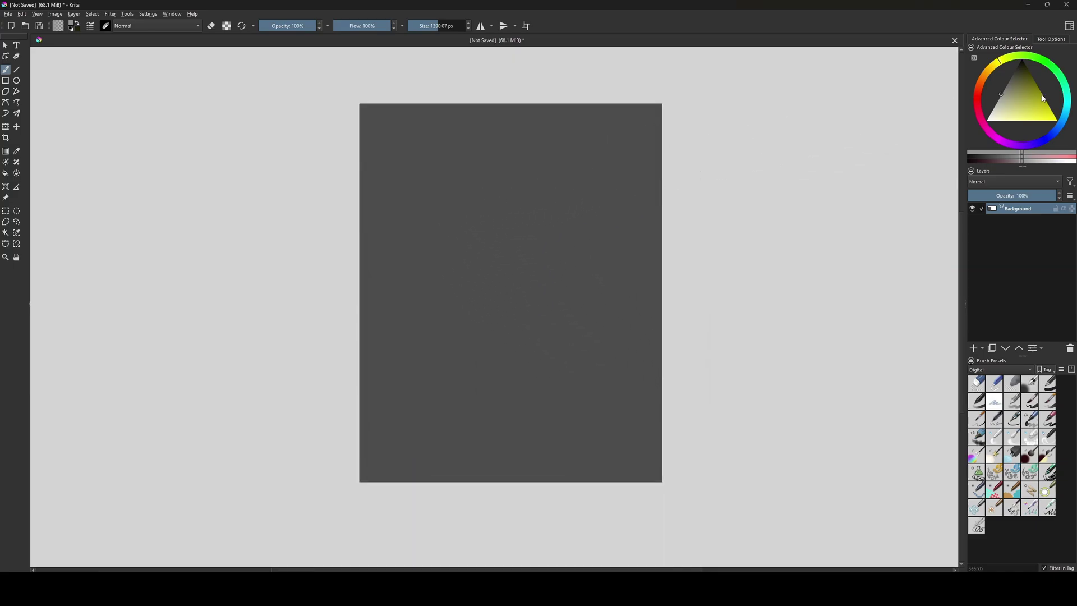
# Fill the canvas with black using the Fill tool, then return to the Freehand Brush
pyautogui.moveTo(1002, 94); pyautogui.dragTo(1006, 61)
pyautogui.press('f')
pyautogui.click(583, 220)
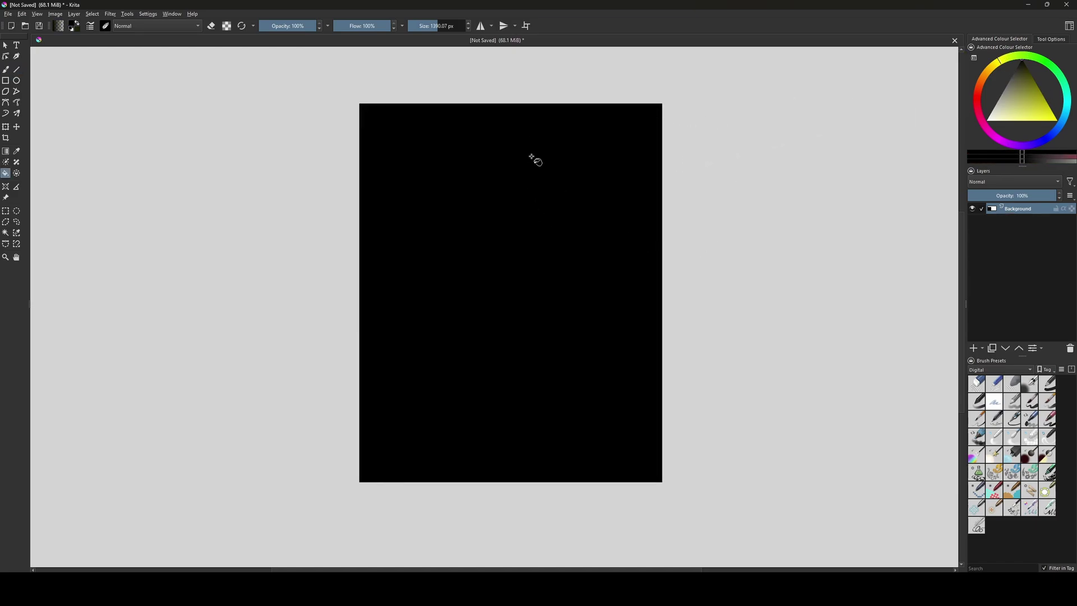
pyautogui.press('b')
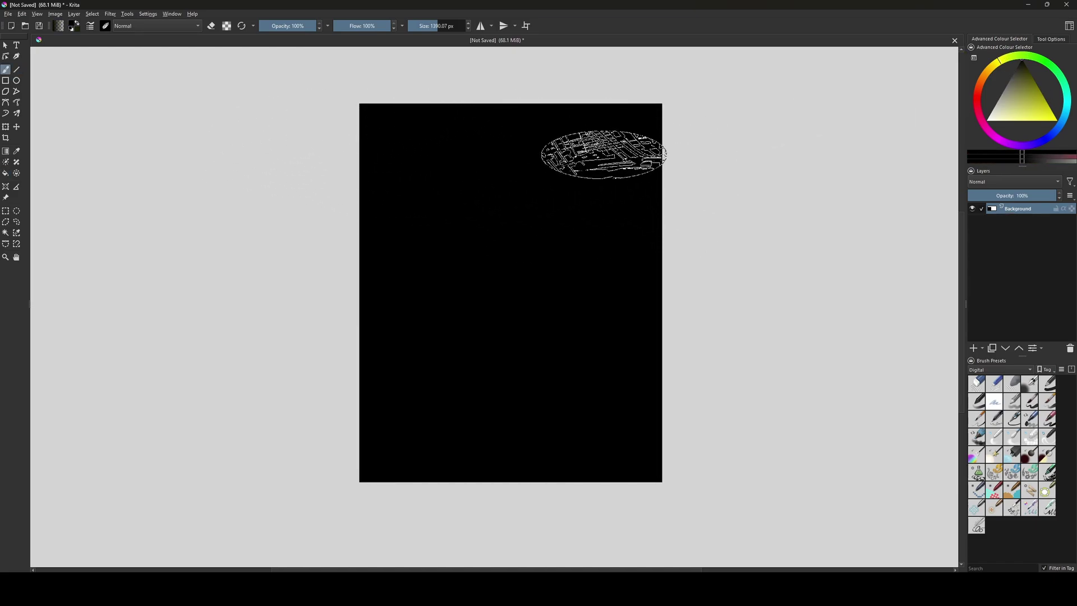
pyautogui.click(148, 14)
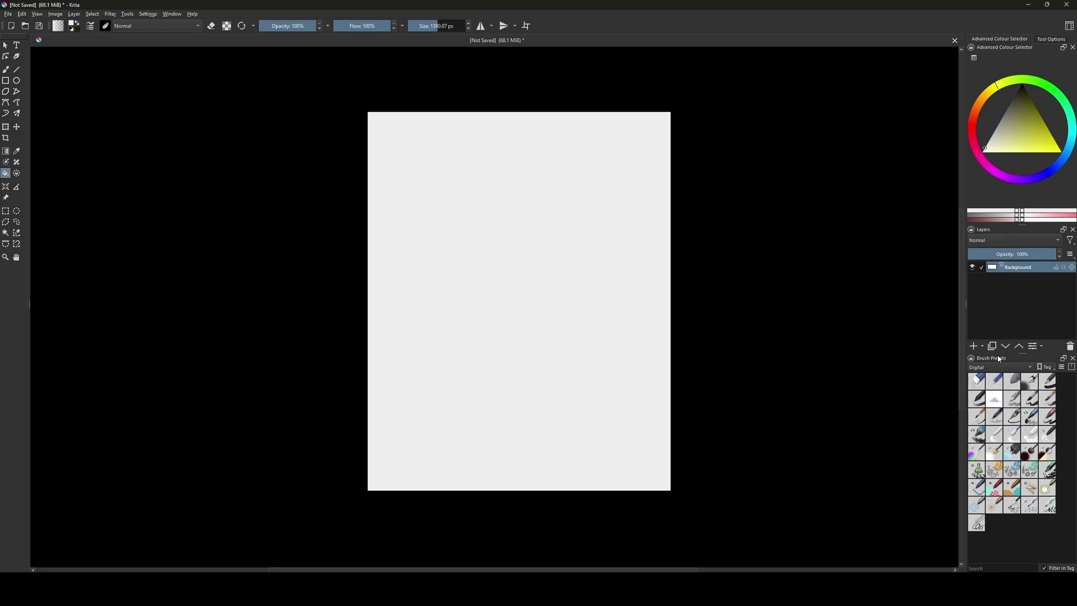
# Move the Brush Presets docker into the left dock beside the toolbox and widen it
pyautogui.moveTo(1001, 363)
pyautogui.mouseDown()
pyautogui.moveTo(143, 321)
pyautogui.moveTo(899, 278)
pyautogui.moveTo(1004, 449)
pyautogui.moveTo(738, 356)
pyautogui.moveTo(785, 264)
pyautogui.moveTo(806, 276)
pyautogui.moveTo(12, 293)
pyautogui.moveTo(302, 193)
pyautogui.moveTo(575, 21)
pyautogui.moveTo(681, 36)
pyautogui.moveTo(700, 53)
pyautogui.moveTo(501, 207)
pyautogui.moveTo(8, 340)
pyautogui.moveTo(1, 352)
pyautogui.moveTo(2, 178)
pyautogui.mouseUp()
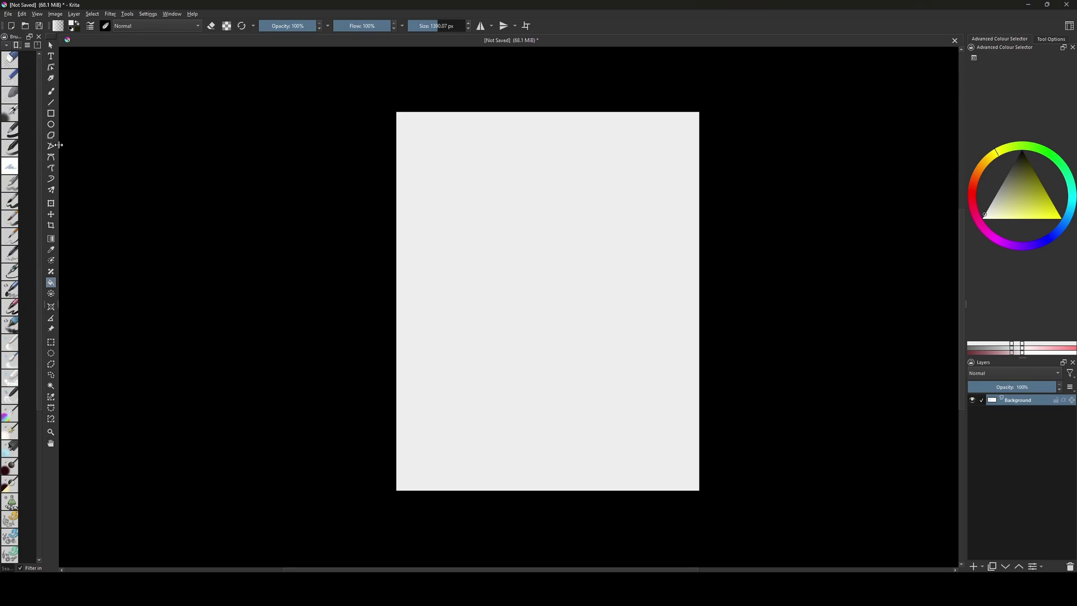
pyautogui.moveTo(57, 301); pyautogui.dragTo(70, 306)
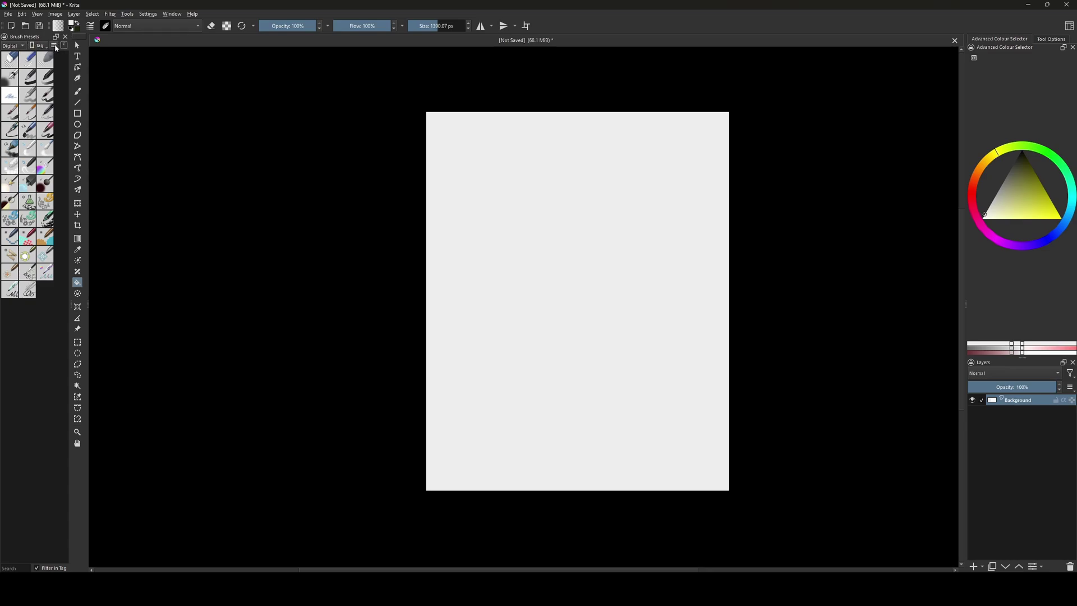
# Switch the Brush Presets display mode to Details so names show beside thumbnails
pyautogui.click(62, 46)
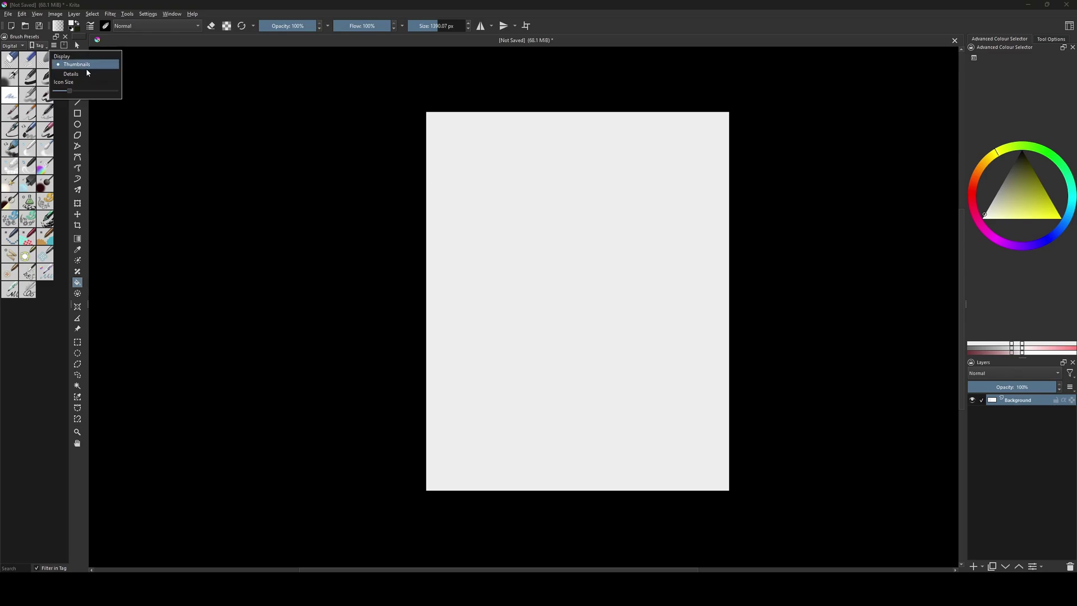
pyautogui.click(85, 75)
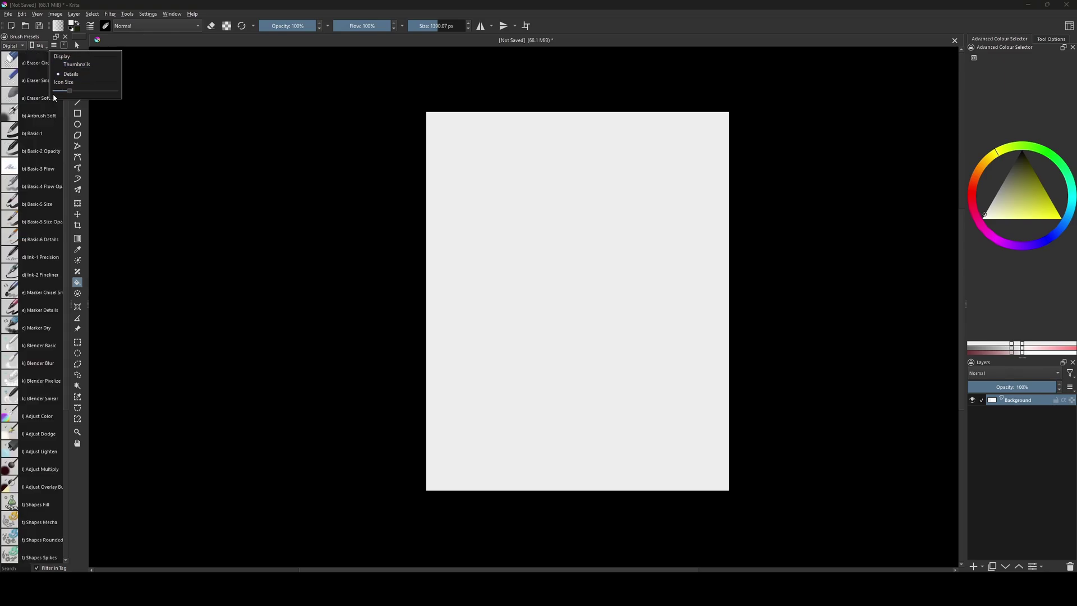
pyautogui.scroll(-1, 47, 144)
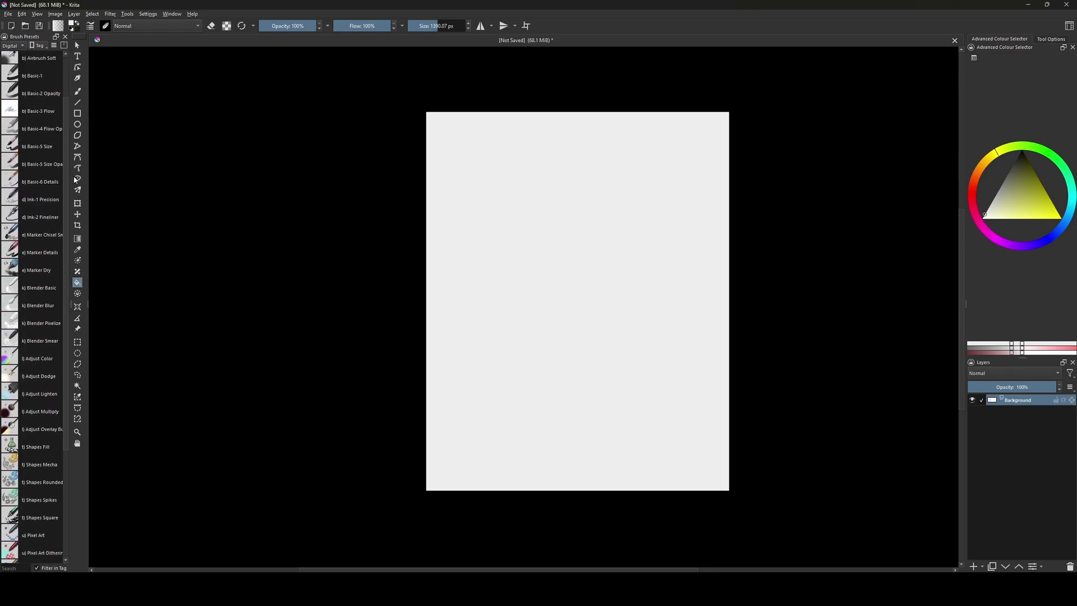
pyautogui.scroll(1, 45, 135)
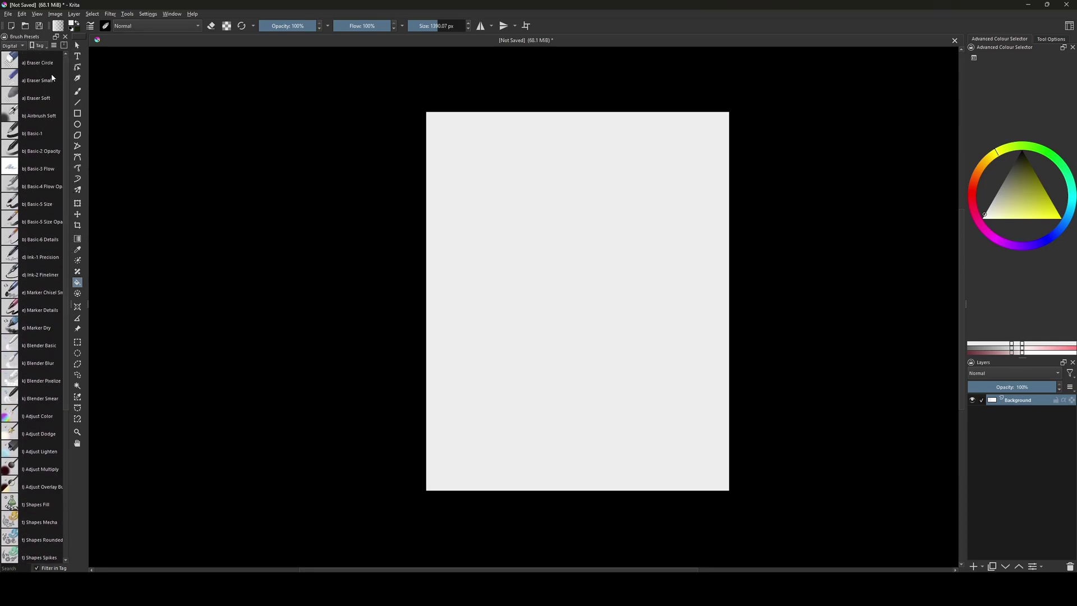
# Filter the brush presets to the user's personal custom tag instead of Digital
pyautogui.click(22, 46)
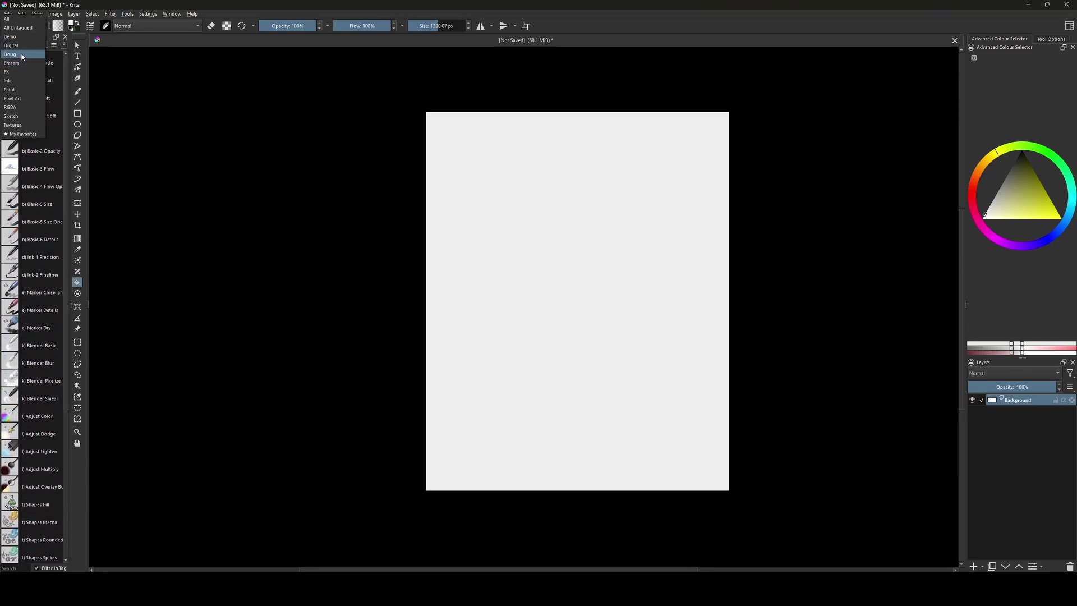
pyautogui.click(22, 55)
pyautogui.scroll(-2, 65, 136)
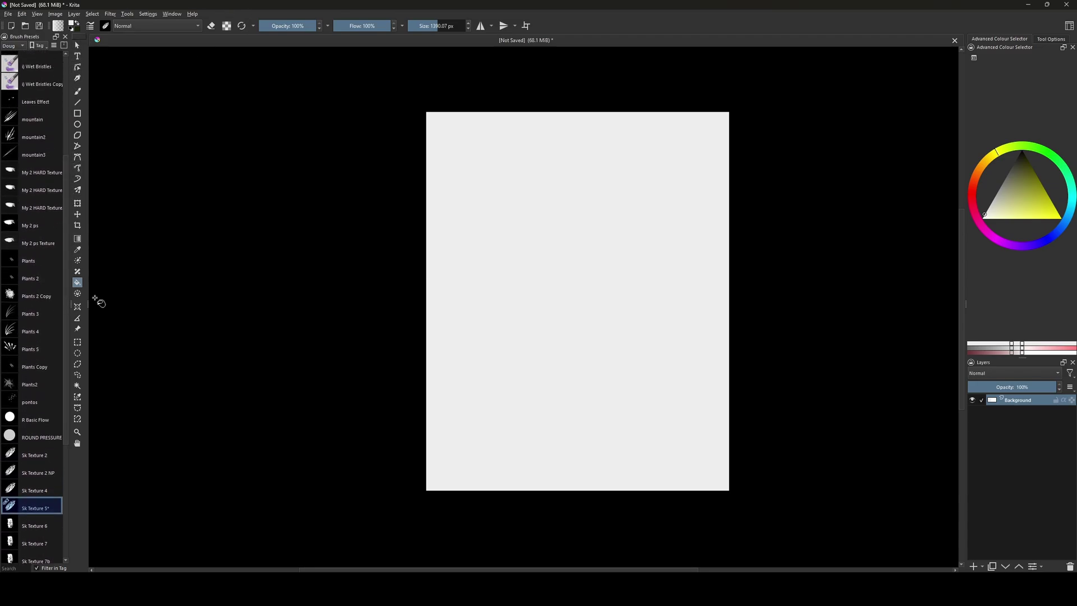
pyautogui.moveTo(87, 306); pyautogui.dragTo(94, 307)
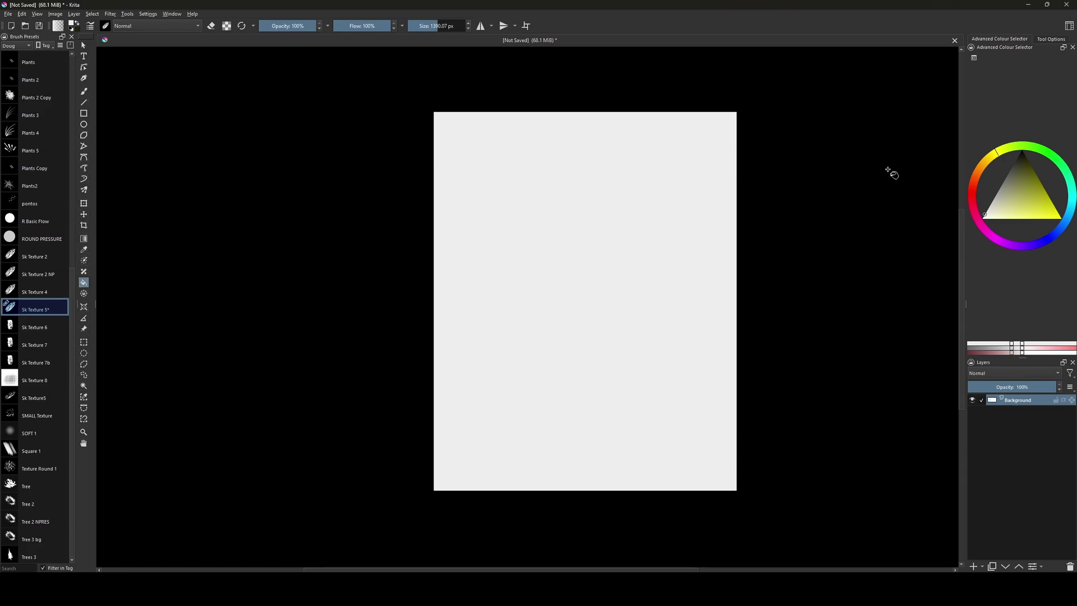
pyautogui.moveTo(1021, 358)
pyautogui.mouseDown()
pyautogui.moveTo(1021, 275)
pyautogui.moveTo(1022, 370)
pyautogui.mouseUp()
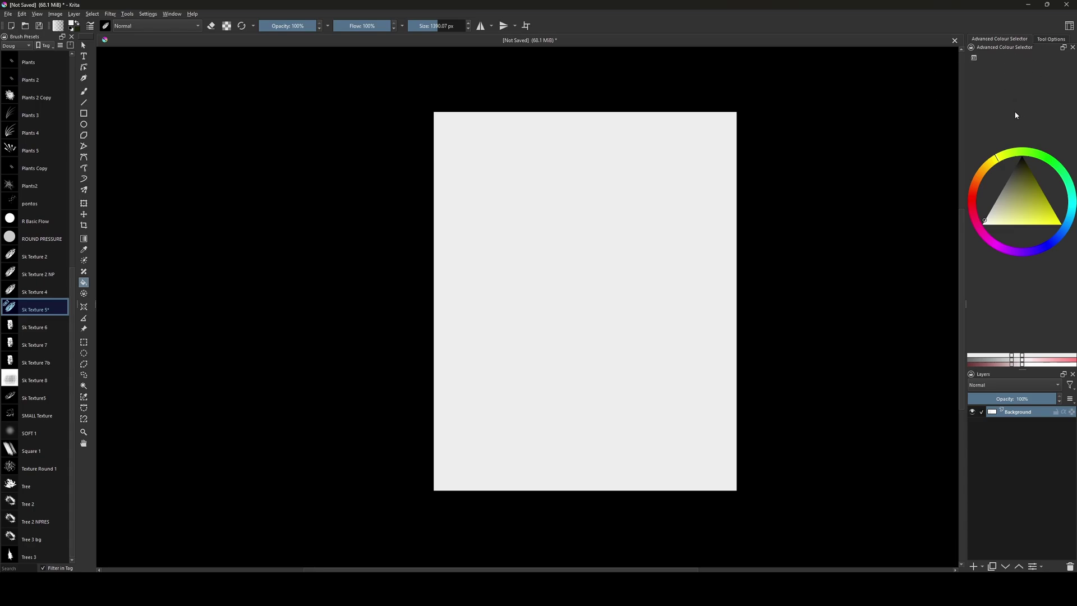
# Add the Overview docker via Settings > Dockers and bring its tab to the front
pyautogui.click(147, 14)
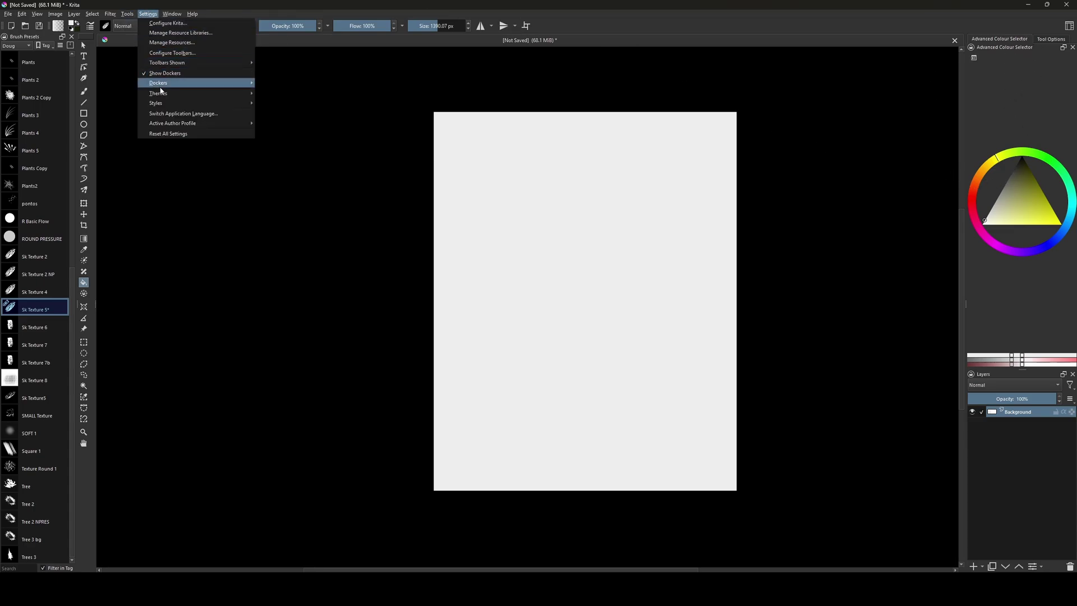
pyautogui.moveTo(160, 87)
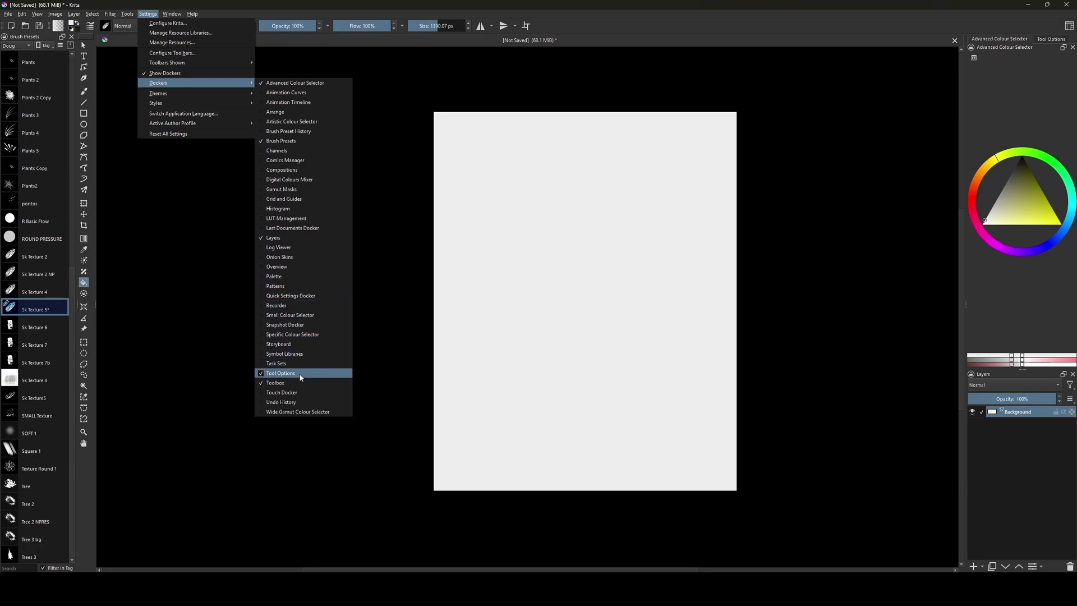
pyautogui.click(304, 268)
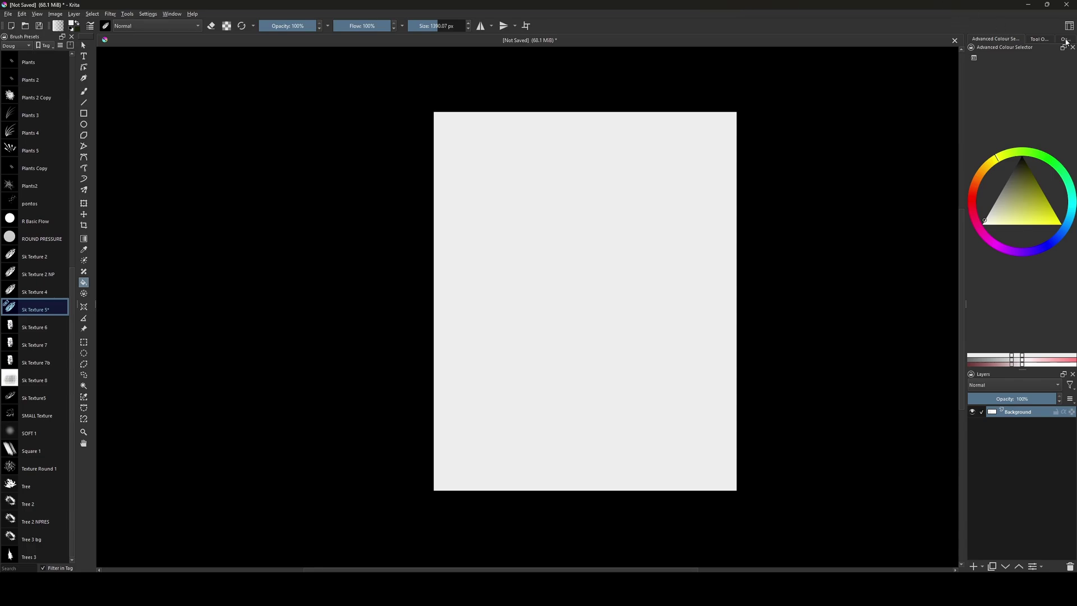
pyautogui.click(1064, 41)
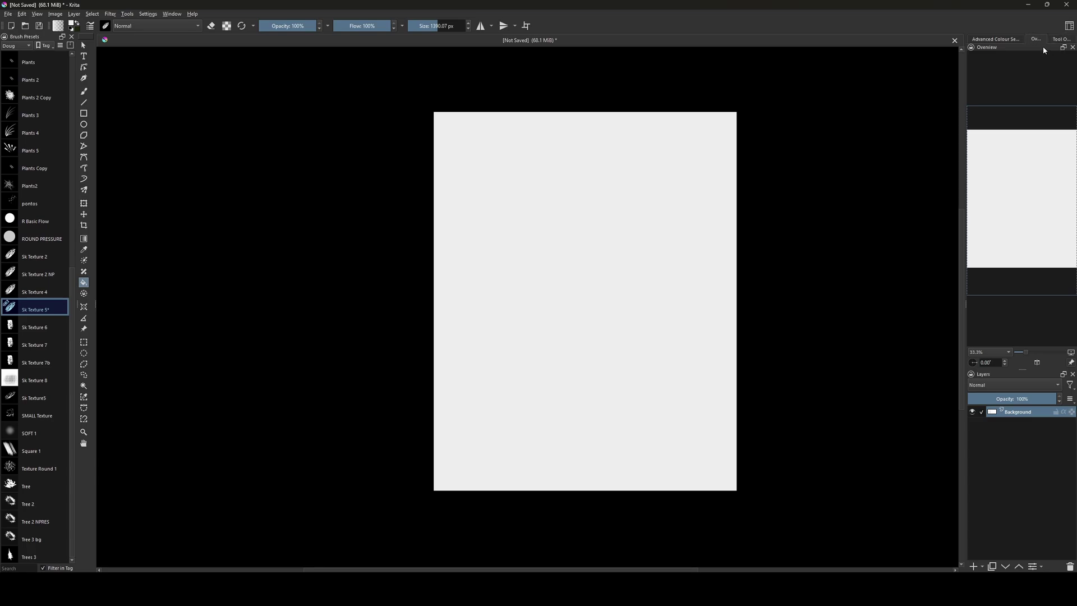
# Detach Overview into its own top panel, enlarge the colour selector below, then show Tool Options
pyautogui.moveTo(1044, 48); pyautogui.dragTo(1026, 35)
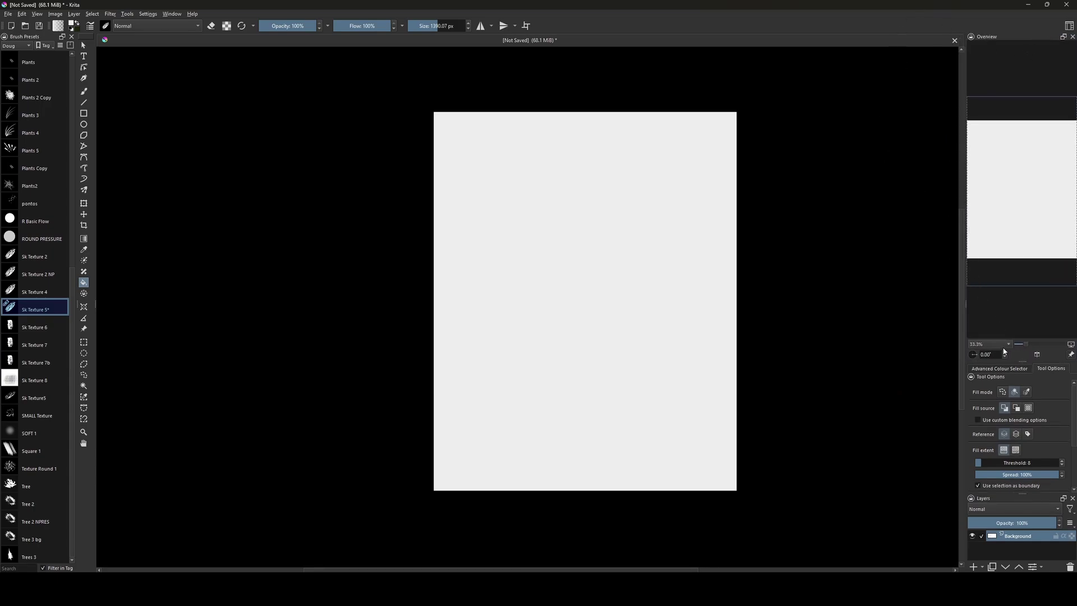
pyautogui.click(1005, 369)
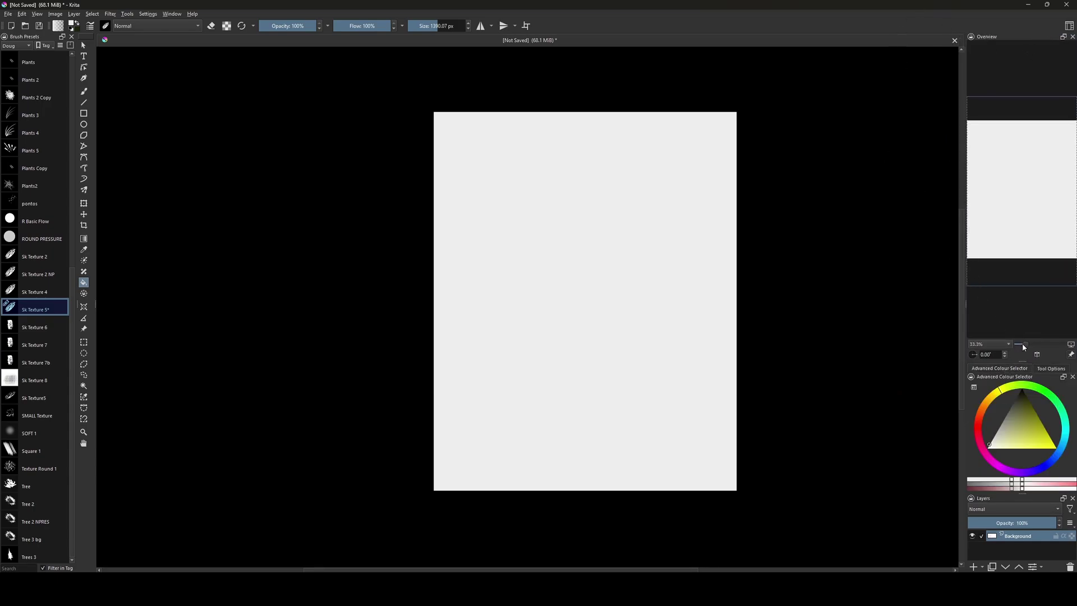
pyautogui.moveTo(1024, 362); pyautogui.dragTo(1027, 206)
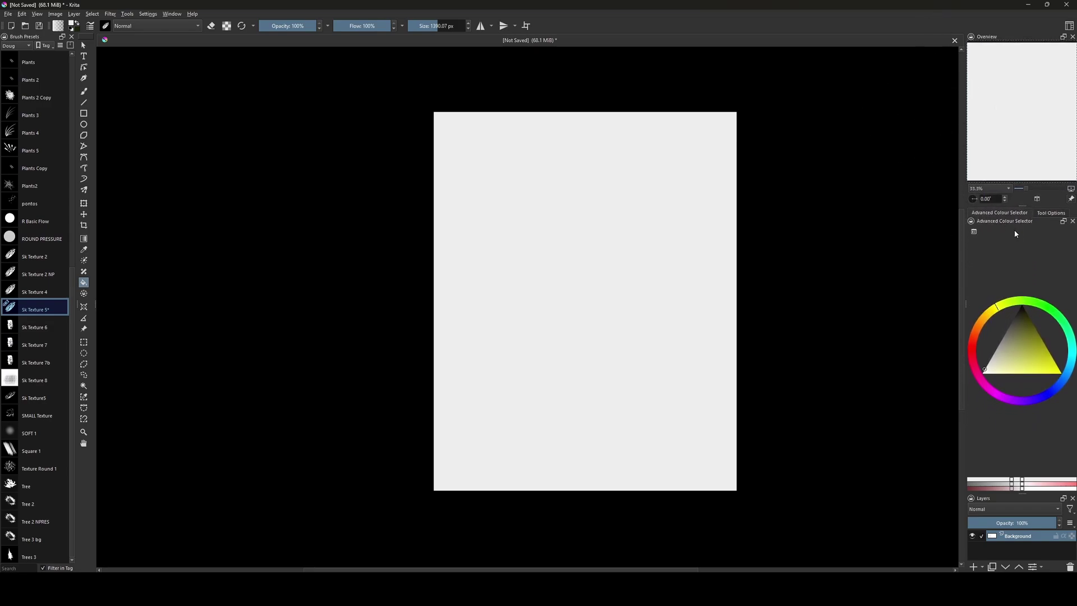
pyautogui.click(1049, 213)
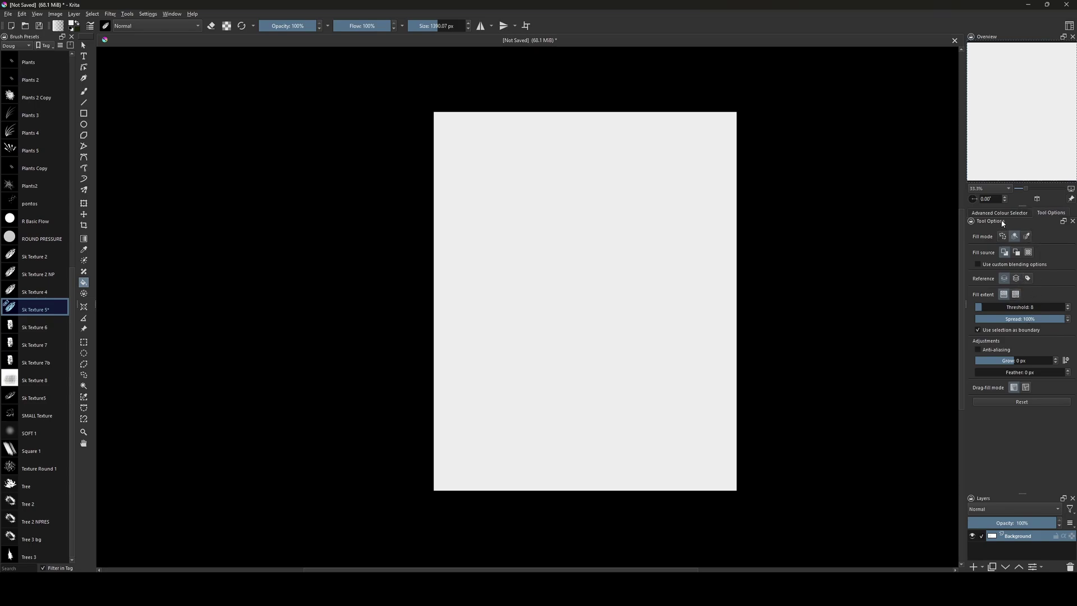
# Split Tool Options and Layers into separate stacked dockers and resize all four panels' splitters
pyautogui.moveTo(1002, 221); pyautogui.dragTo(1018, 453)
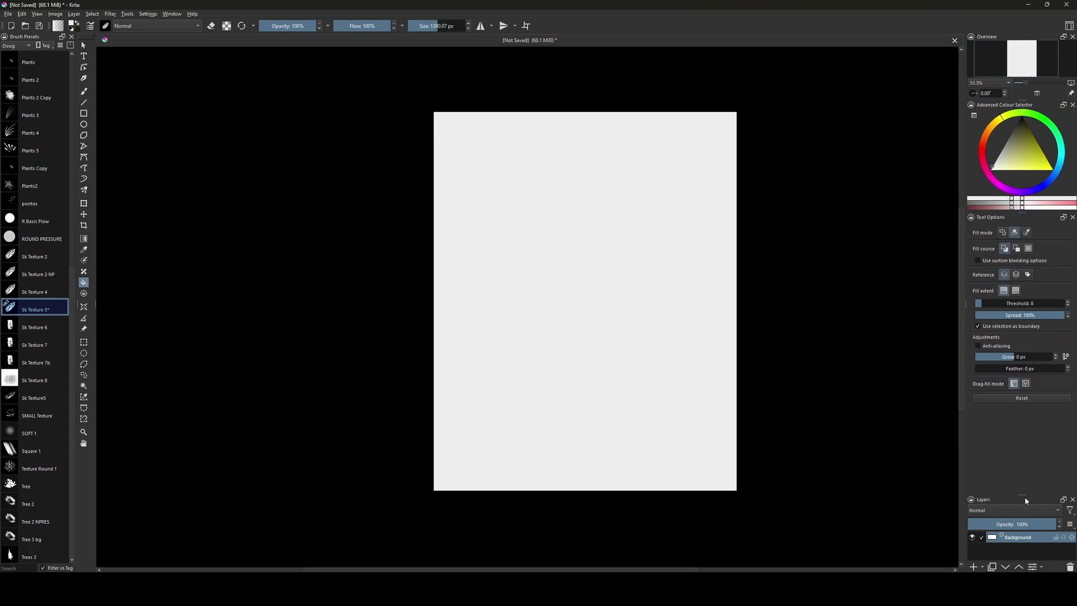
pyautogui.moveTo(1026, 499); pyautogui.dragTo(1025, 497)
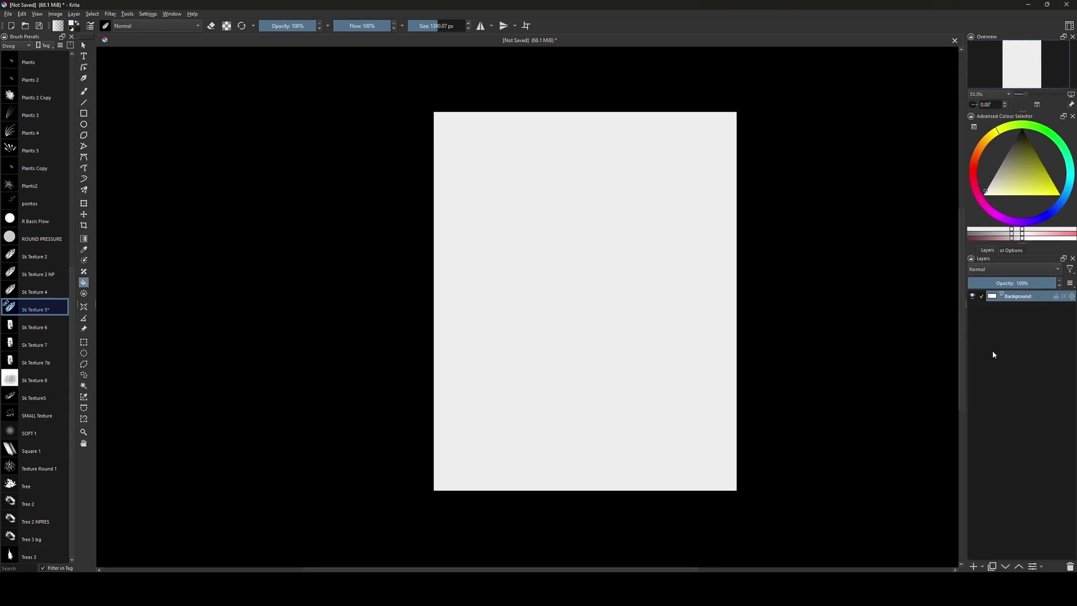
pyautogui.moveTo(1011, 257); pyautogui.dragTo(1023, 554)
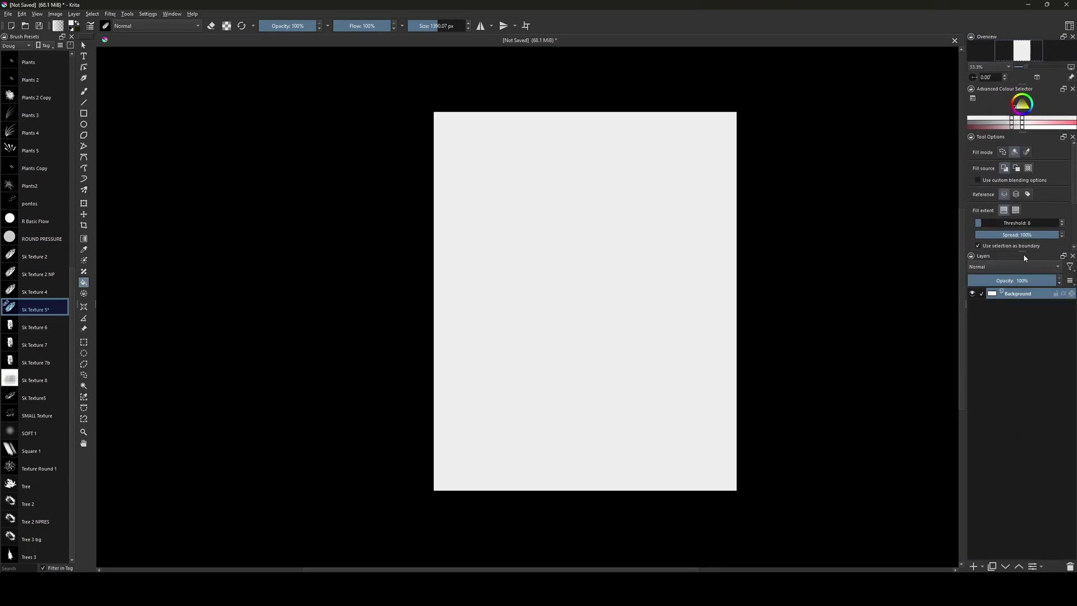
pyautogui.moveTo(1018, 251); pyautogui.dragTo(1022, 404)
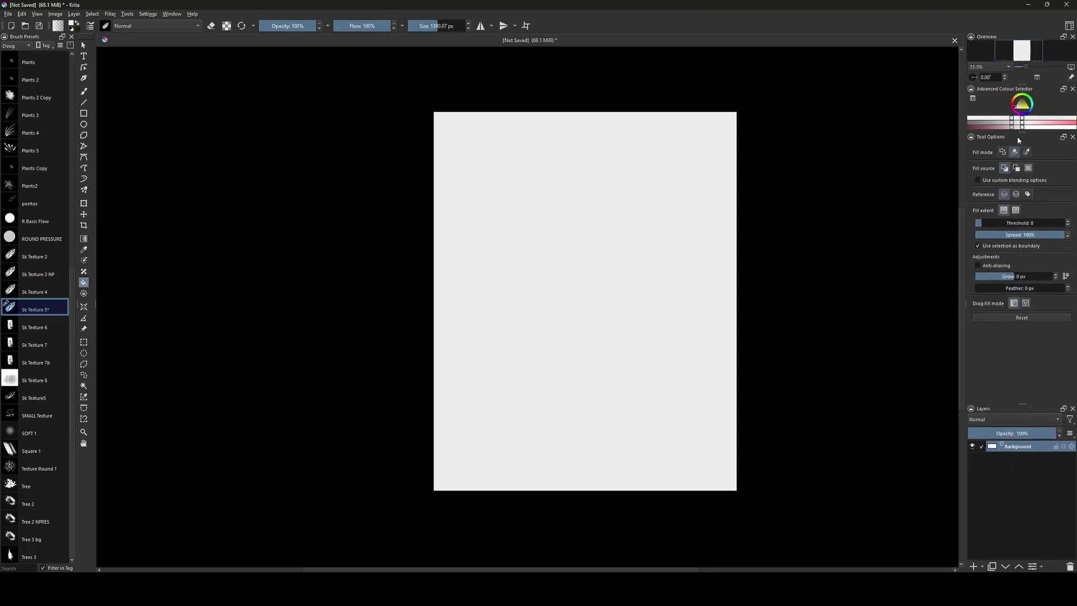
pyautogui.moveTo(1019, 133); pyautogui.dragTo(1022, 296)
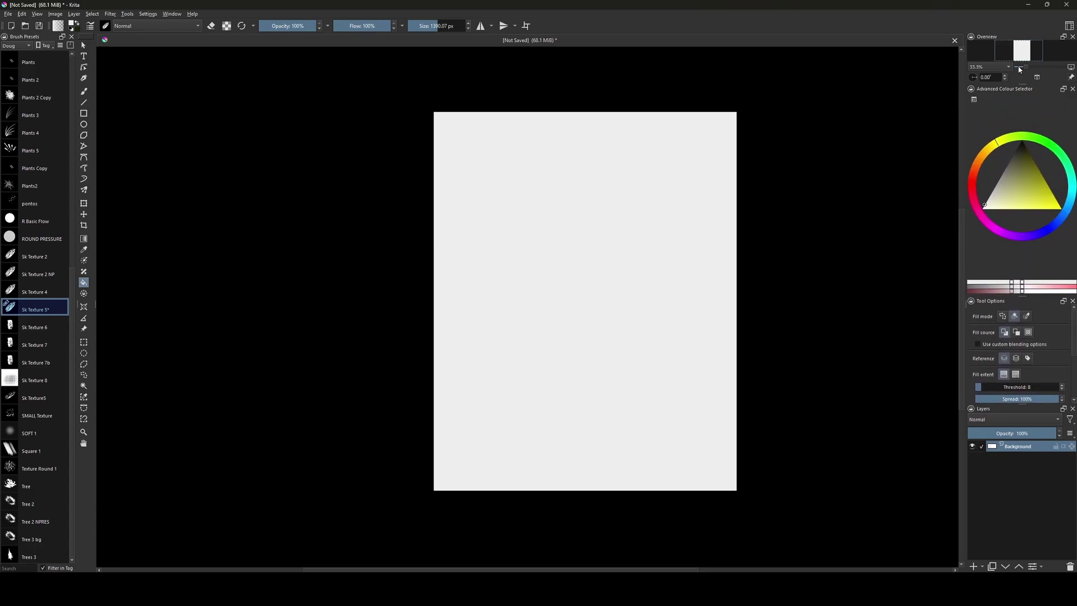
pyautogui.moveTo(1021, 85); pyautogui.dragTo(1022, 191)
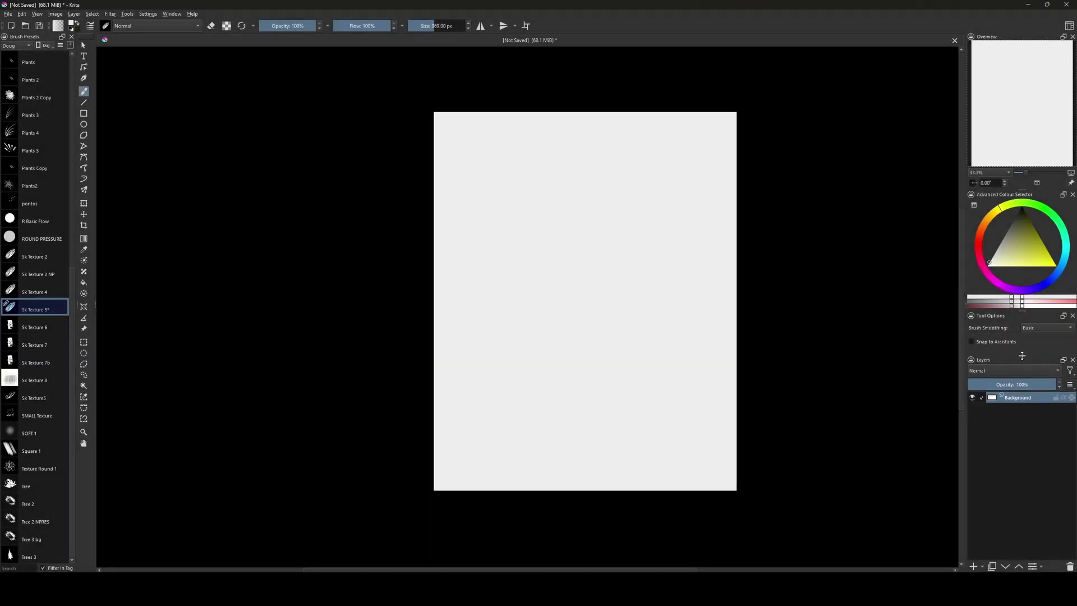
pyautogui.moveTo(1022, 355); pyautogui.dragTo(1022, 372)
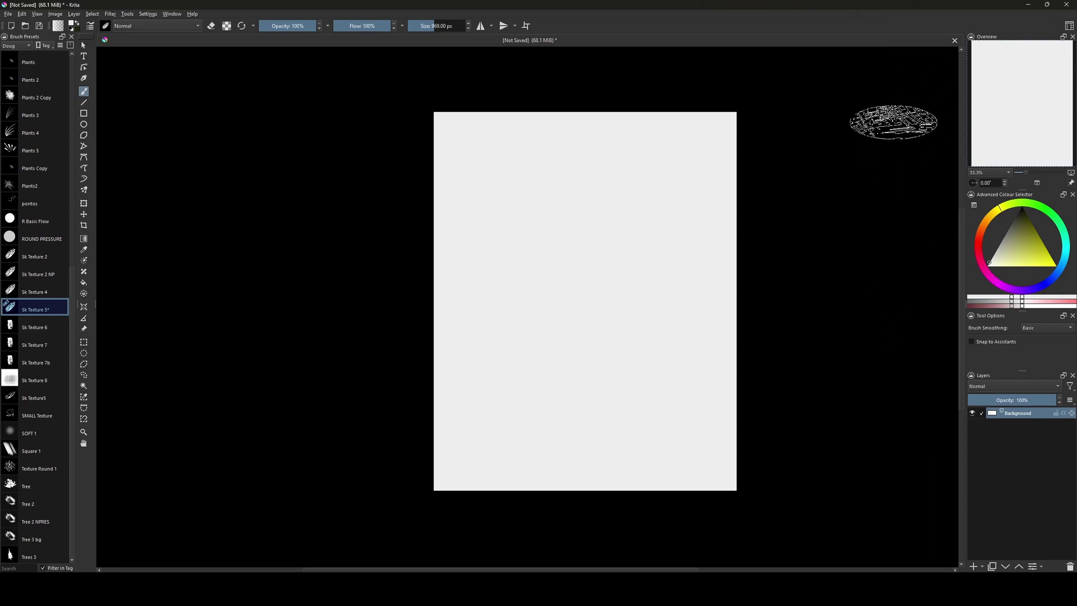
# Zoom to 133.3%, reset colours to default, and paint a dark textured stroke at the page's top right
pyautogui.press('+')
pyautogui.press('+')
pyautogui.press('+')
pyautogui.press('+')
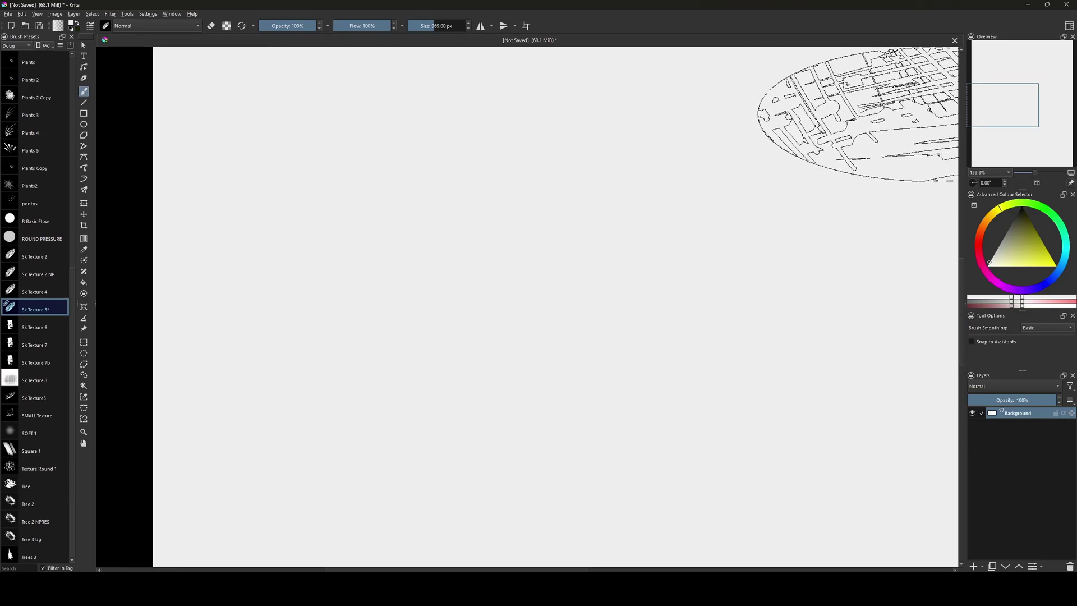
pyautogui.click(1037, 236)
pyautogui.press('d')
pyautogui.moveTo(897, 144)
pyautogui.mouseDown()
pyautogui.moveTo(909, 107)
pyautogui.moveTo(876, 112)
pyautogui.moveTo(920, 107)
pyautogui.mouseUp()
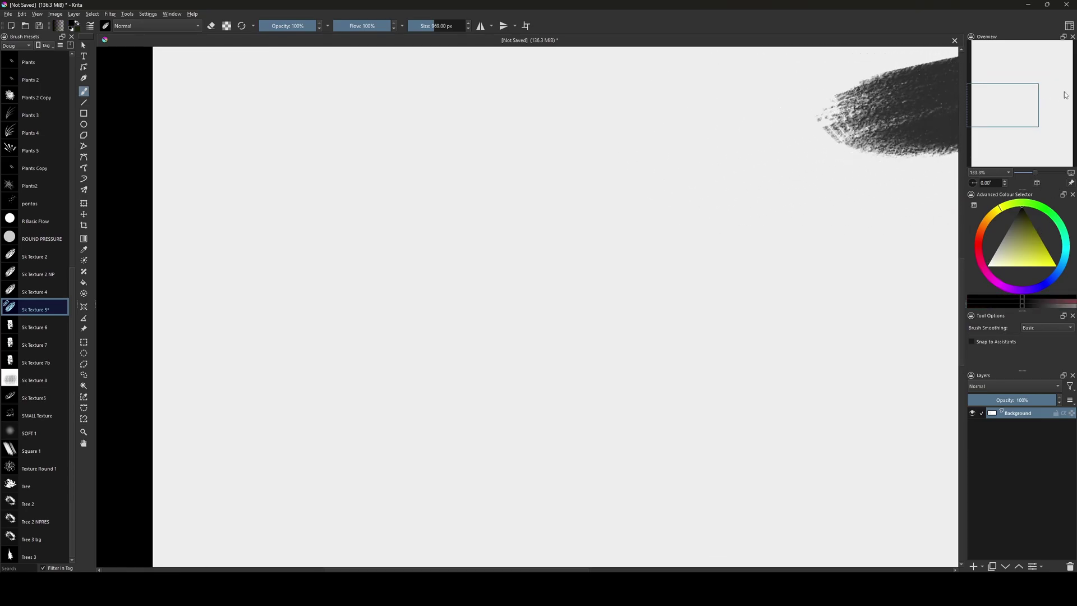
# Pan and scroll the view to inspect another part of the page
pyautogui.click(1034, 99)
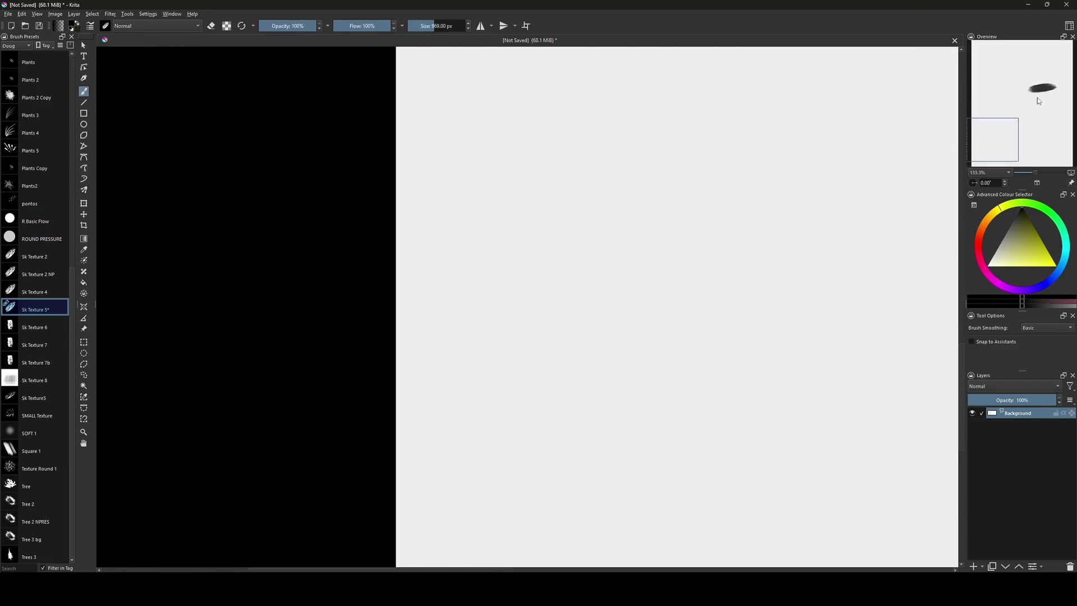
pyautogui.moveTo(991, 194)
pyautogui.mouseDown()
pyautogui.moveTo(837, 236)
pyautogui.moveTo(963, 196)
pyautogui.moveTo(953, 220)
pyautogui.moveTo(983, 226)
pyautogui.moveTo(896, 233)
pyautogui.moveTo(979, 213)
pyautogui.moveTo(973, 199)
pyautogui.mouseUp()
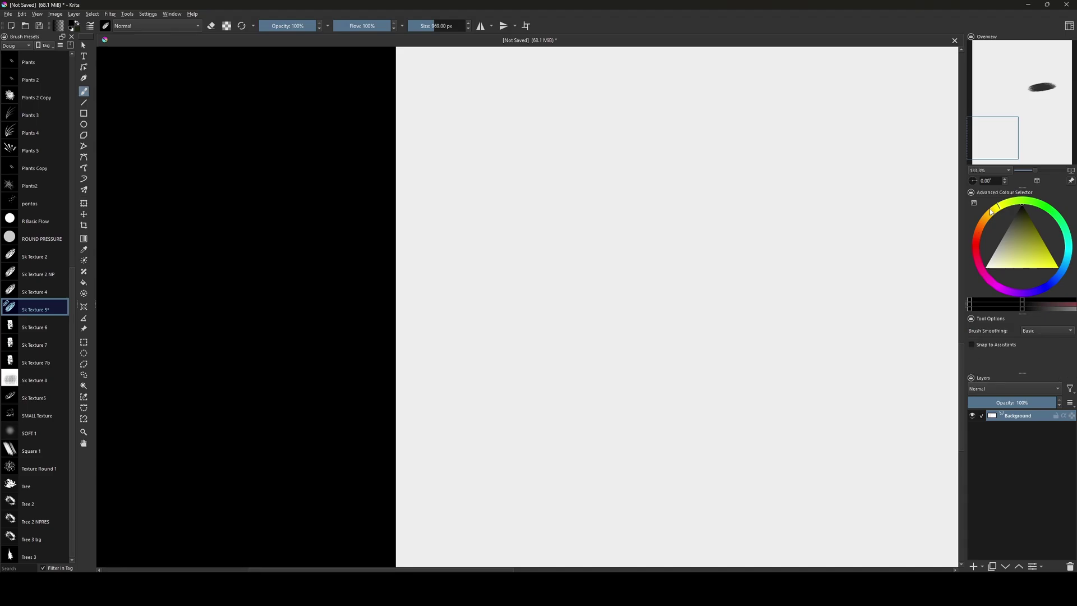
pyautogui.scroll(3, 858, 230)
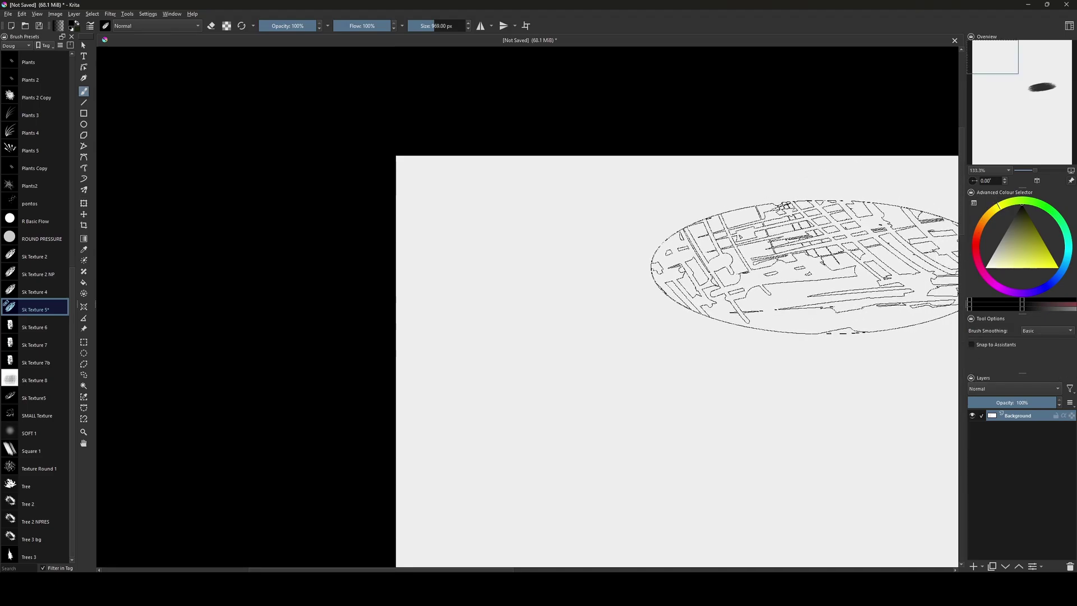
pyautogui.hscroll(5, 682, 237)
pyautogui.scroll(-2, 682, 238)
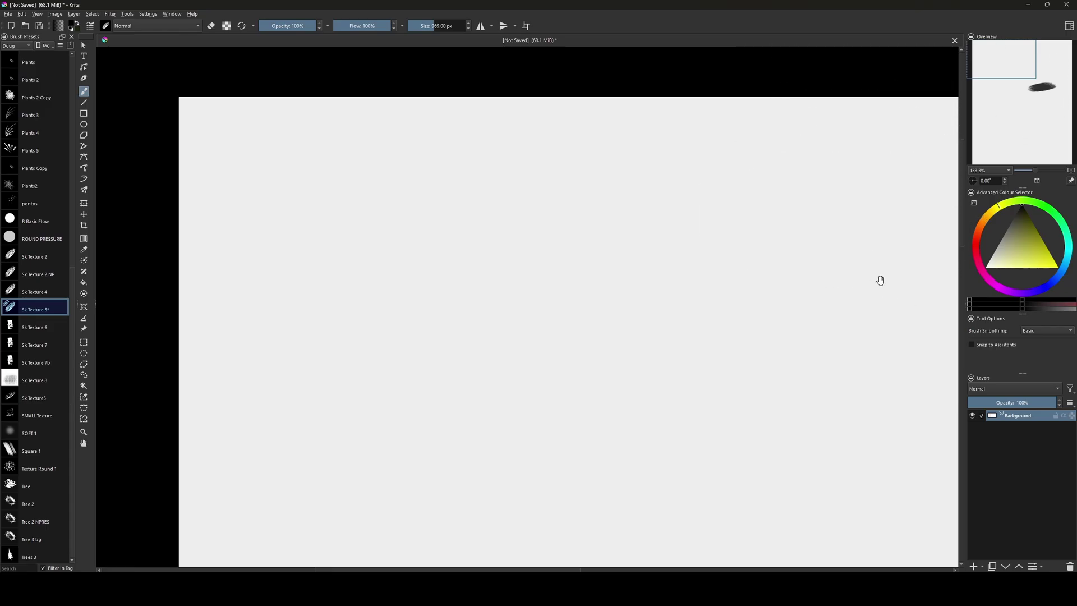
# Zoom in on the dark stroke, shrink the brush to 144 px, and paint an olive-yellow stroke over it
pyautogui.moveTo(885, 280); pyautogui.dragTo(808, 190)
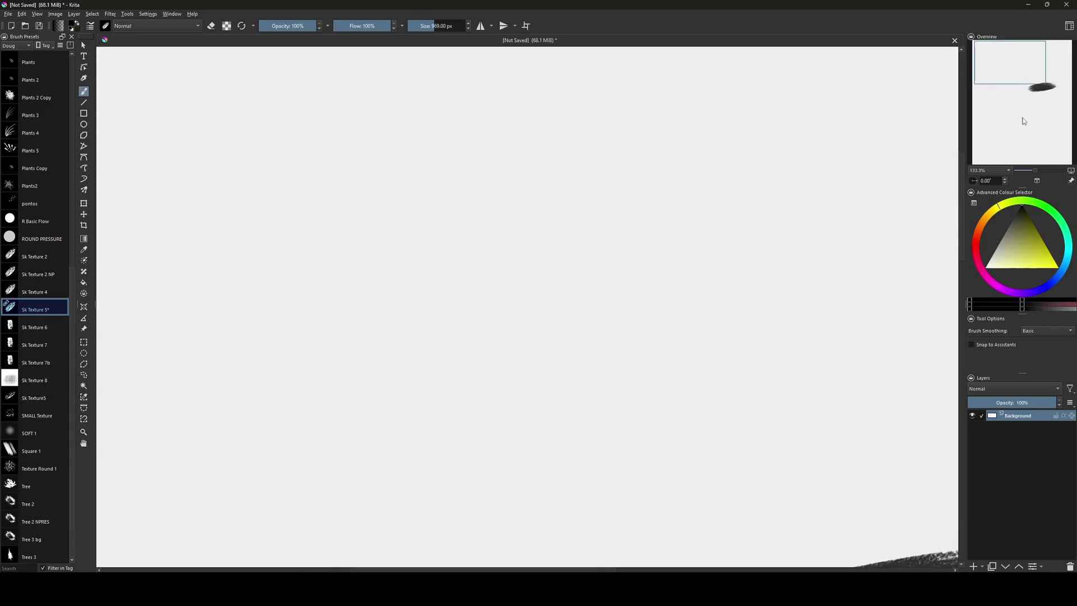
pyautogui.moveTo(1026, 122)
pyautogui.mouseDown()
pyautogui.moveTo(1029, 141)
pyautogui.moveTo(1044, 96)
pyautogui.moveTo(1049, 117)
pyautogui.moveTo(1043, 84)
pyautogui.moveTo(1053, 105)
pyautogui.moveTo(1033, 103)
pyautogui.moveTo(1049, 113)
pyautogui.moveTo(1047, 83)
pyautogui.moveTo(1052, 126)
pyautogui.moveTo(1046, 88)
pyautogui.moveTo(1053, 96)
pyautogui.mouseUp()
pyautogui.press('space')
pyautogui.moveTo(756, 289); pyautogui.dragTo(727, 292)
pyautogui.moveTo(656, 140)
pyautogui.mouseDown()
pyautogui.moveTo(697, 240)
pyautogui.moveTo(793, 121)
pyautogui.moveTo(734, 109)
pyautogui.mouseUp()
pyautogui.moveTo(662, 248); pyautogui.dragTo(629, 248)
pyautogui.moveTo(1022, 236); pyautogui.dragTo(1019, 222)
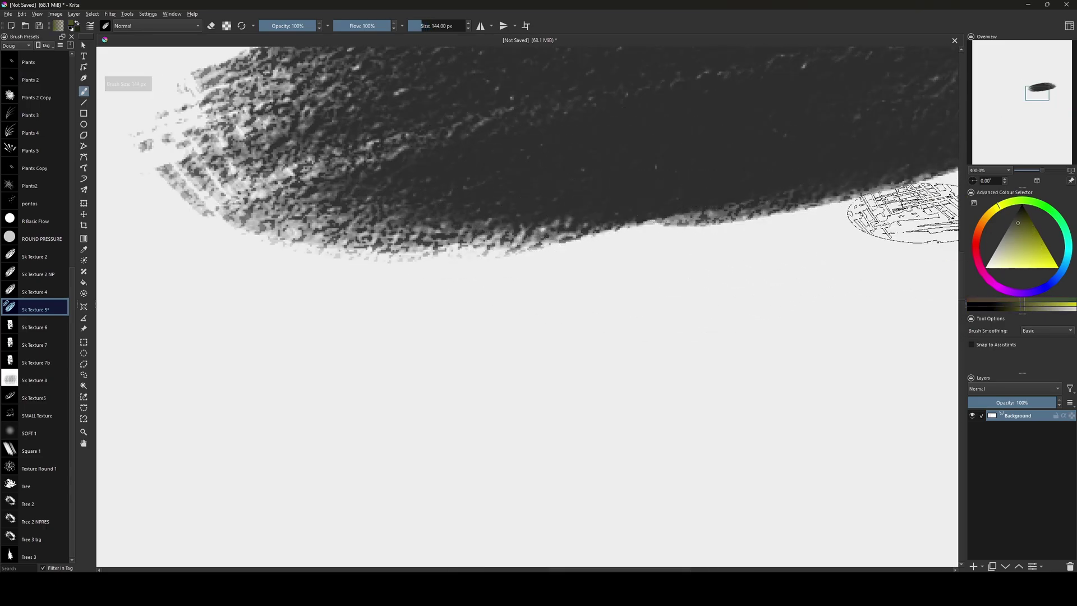
pyautogui.moveTo(539, 212)
pyautogui.mouseDown()
pyautogui.moveTo(584, 180)
pyautogui.moveTo(699, 156)
pyautogui.mouseUp()
# Switch to a brighter yellow at 35 px and paint over the olive stroke
pyautogui.click(1029, 254)
pyautogui.moveTo(530, 69); pyautogui.dragTo(505, 70)
pyautogui.moveTo(577, 135)
pyautogui.mouseDown()
pyautogui.moveTo(560, 159)
pyautogui.moveTo(587, 161)
pyautogui.moveTo(620, 131)
pyautogui.moveTo(698, 176)
pyautogui.moveTo(598, 187)
pyautogui.moveTo(509, 159)
pyautogui.mouseUp()
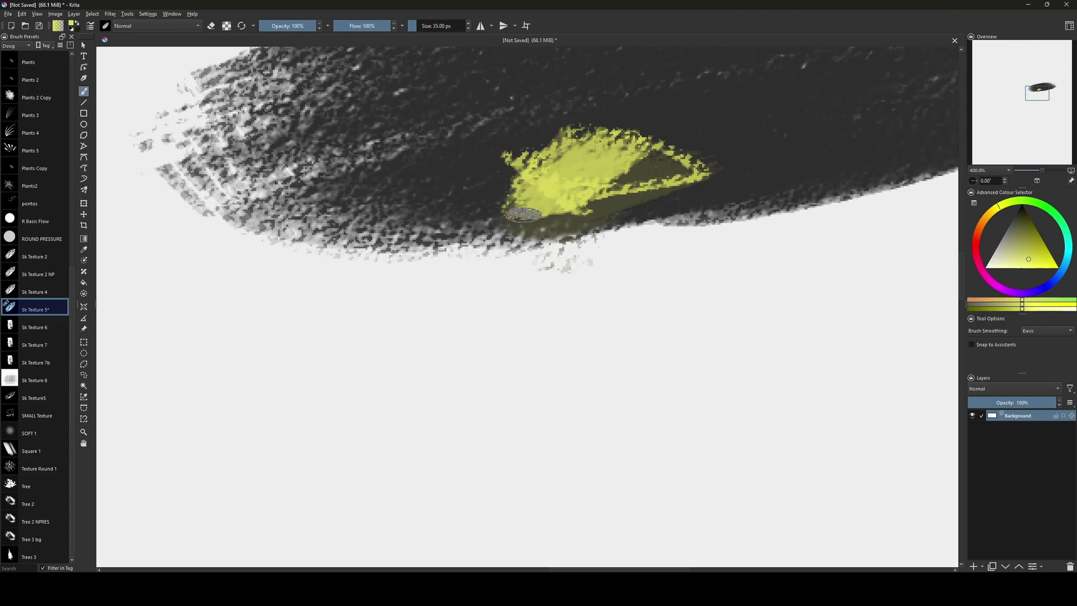
# Zoom out to 133.3% and add spiky yellow strokes at 16 px along the patch's top edge
pyautogui.moveTo(585, 219); pyautogui.dragTo(573, 238)
pyautogui.press('-')
pyautogui.press('-')
pyautogui.press('-')
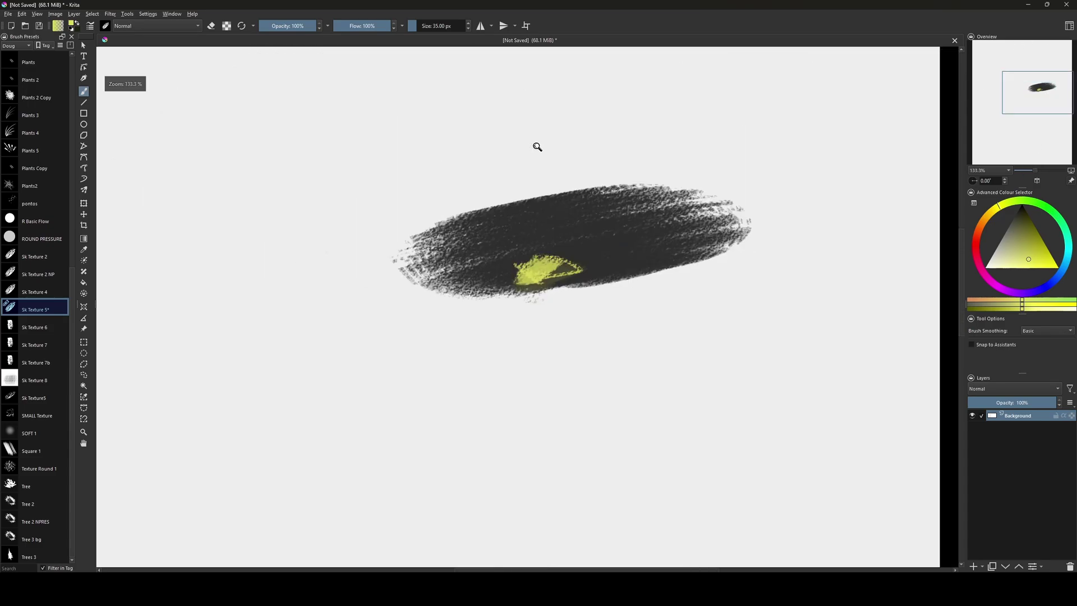
pyautogui.scroll(4, 530, 254)
pyautogui.scroll(-6, 531, 254)
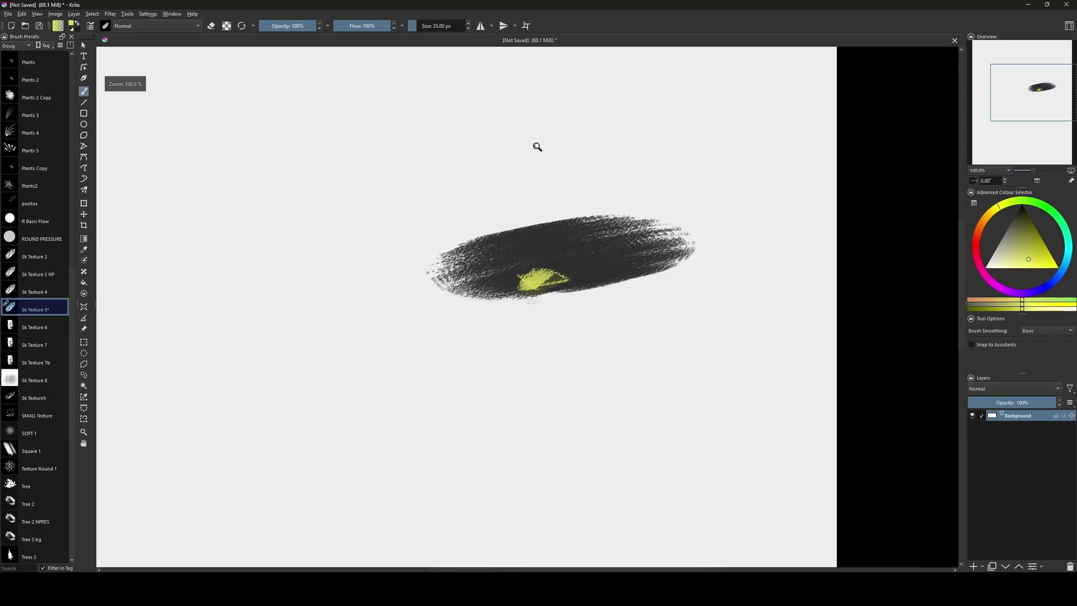
pyautogui.scroll(2, 531, 254)
pyautogui.scroll(4, 531, 253)
pyautogui.scroll(-1, 539, 146)
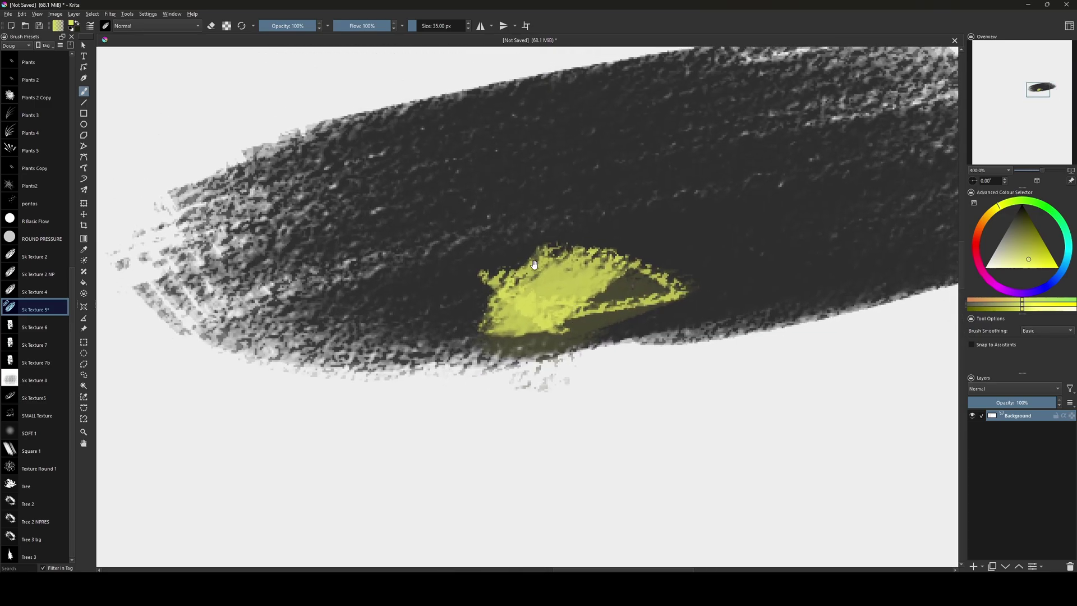
pyautogui.press('[')
pyautogui.press('[')
pyautogui.press('[')
pyautogui.press('[')
pyautogui.moveTo(606, 242); pyautogui.dragTo(637, 222)
pyautogui.moveTo(640, 263); pyautogui.dragTo(659, 247)
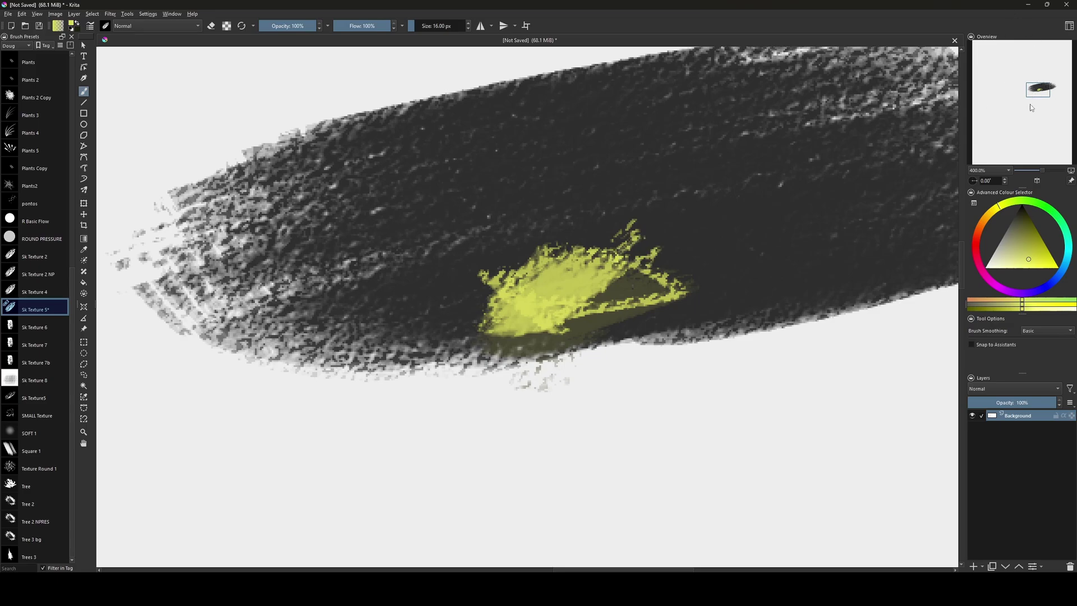
# Zoom out to 66.7% and pan to see the whole stroke
pyautogui.moveTo(748, 200); pyautogui.dragTo(692, 212)
pyautogui.press('-')
pyautogui.press('-')
pyautogui.press('-')
pyautogui.press('-')
pyautogui.press('-')
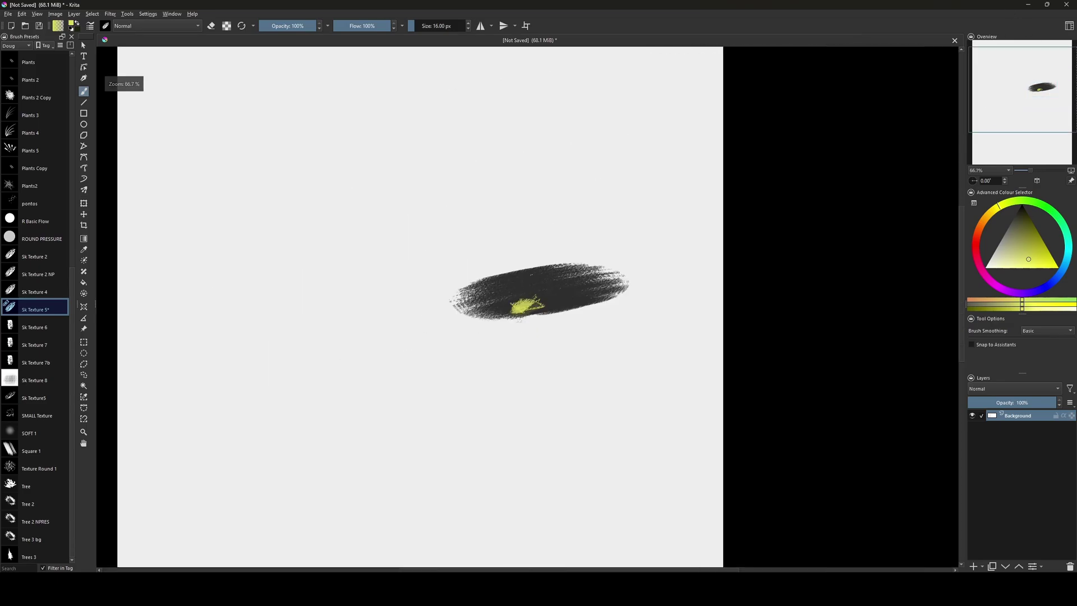
pyautogui.moveTo(736, 306); pyautogui.dragTo(854, 240)
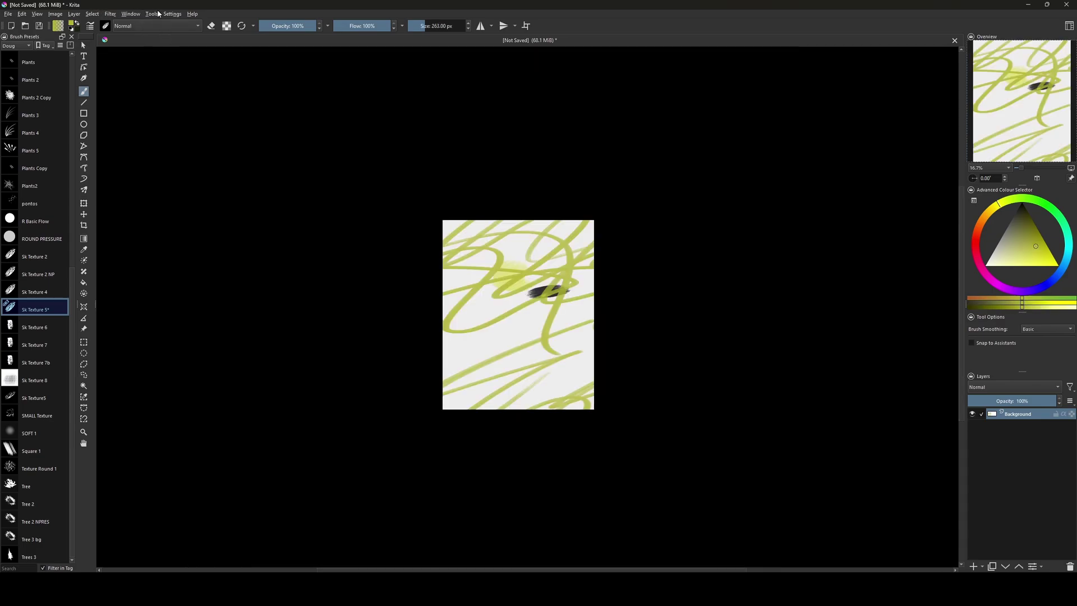
# Open Settings > Configure Toolbars and select BrushesAndStuff <Krita> in the Toolbar dropdown
pyautogui.click(167, 14)
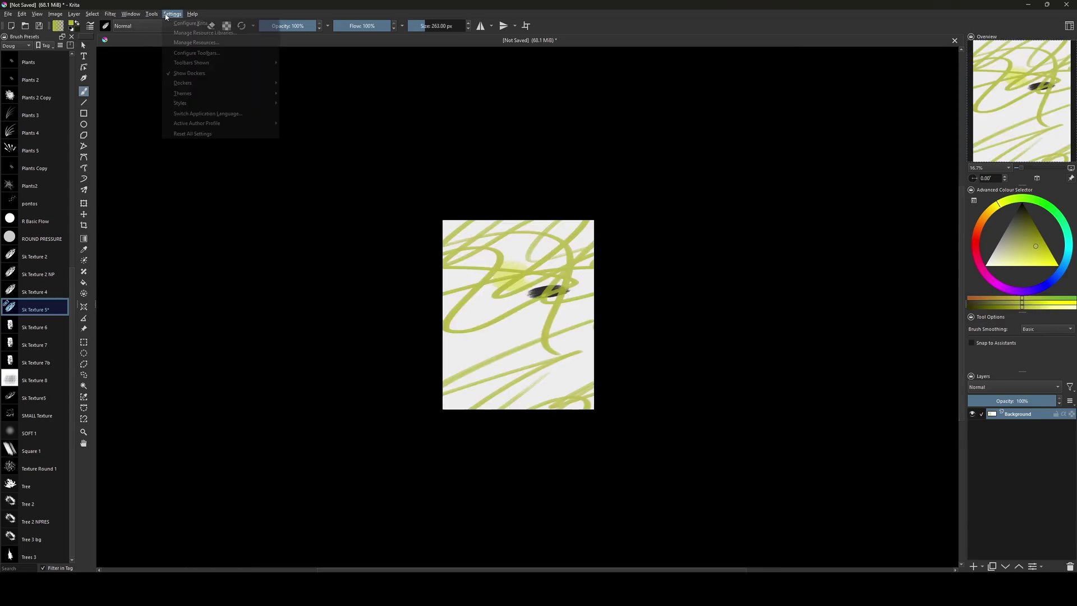
pyautogui.click(131, 14)
pyautogui.click(169, 14)
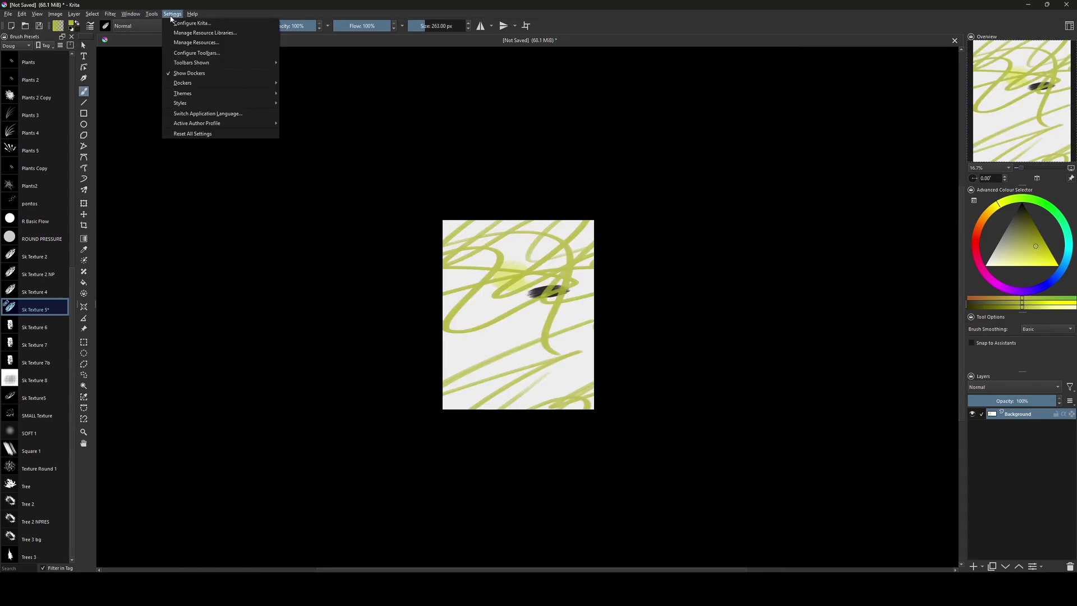
pyautogui.click(208, 54)
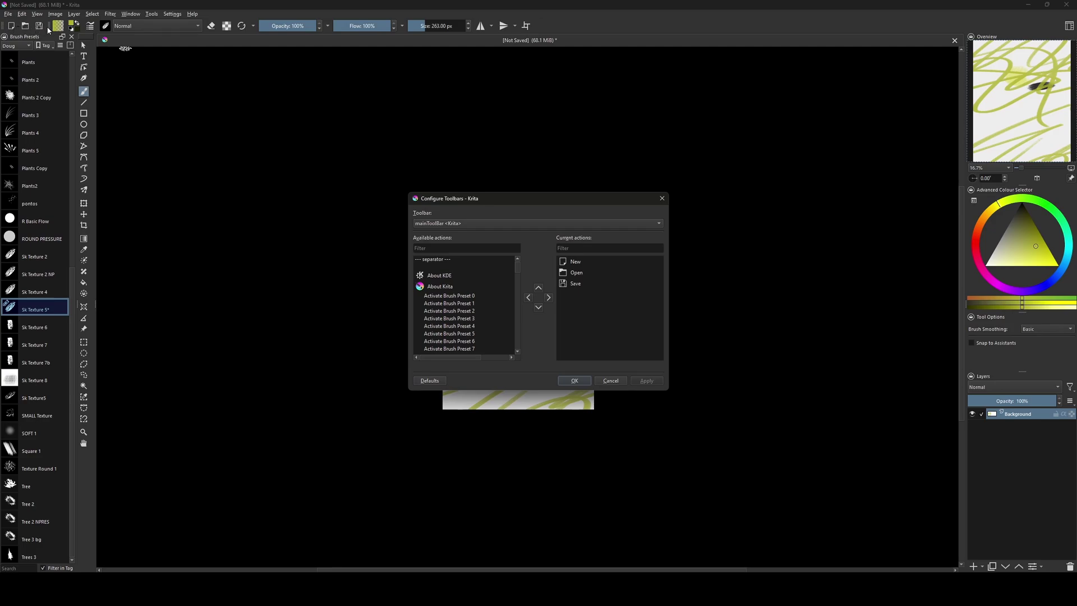
pyautogui.click(597, 224)
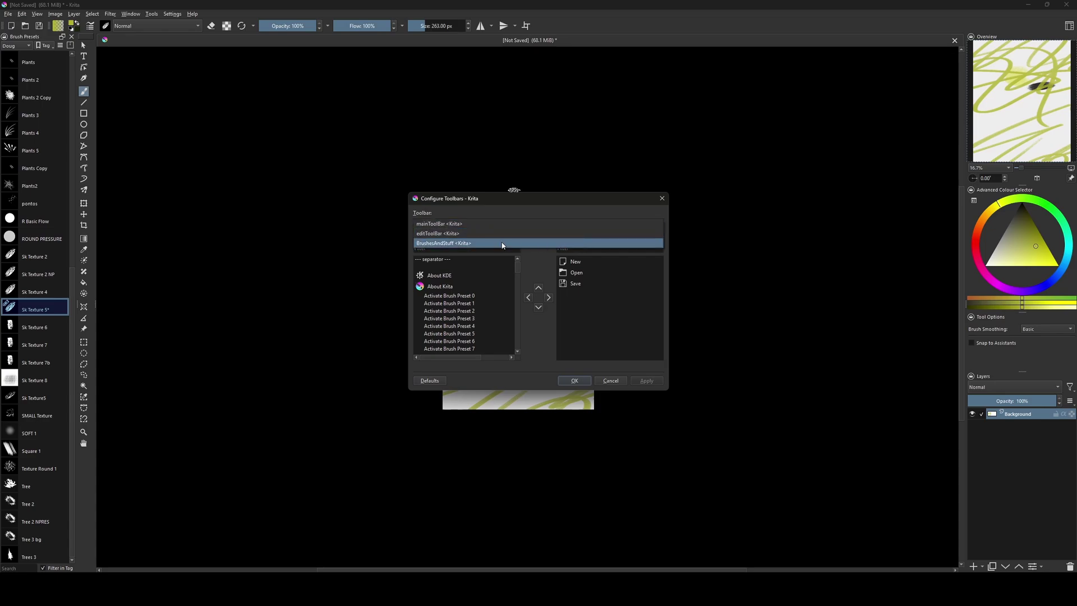
pyautogui.click(463, 245)
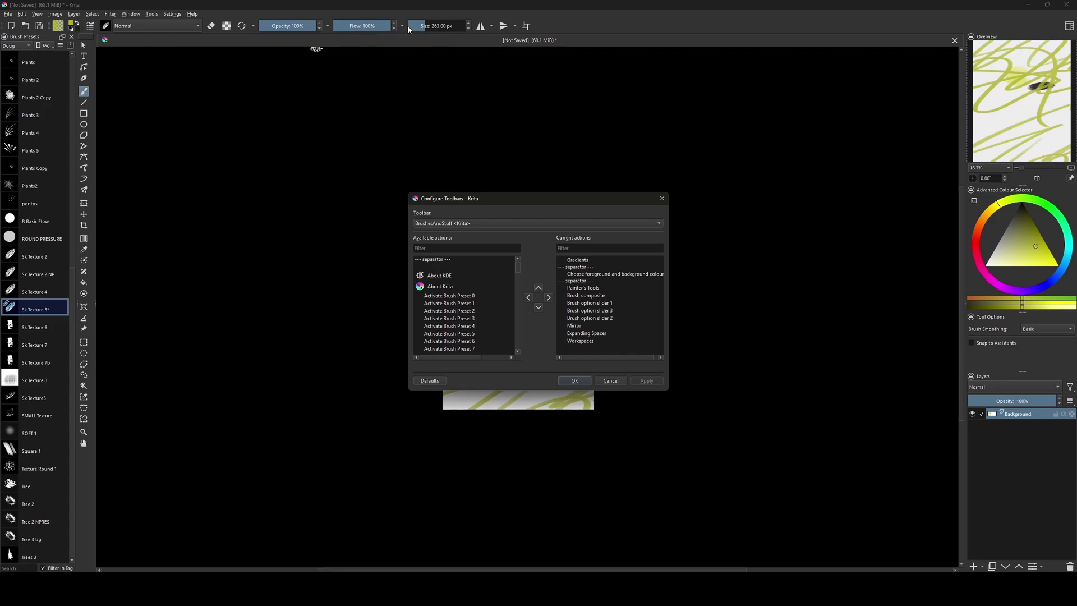
# Filter available actions for 'slider', add Brush option slider 4 to current actions, reposition it, and apply
pyautogui.scroll(-3, 518, 263)
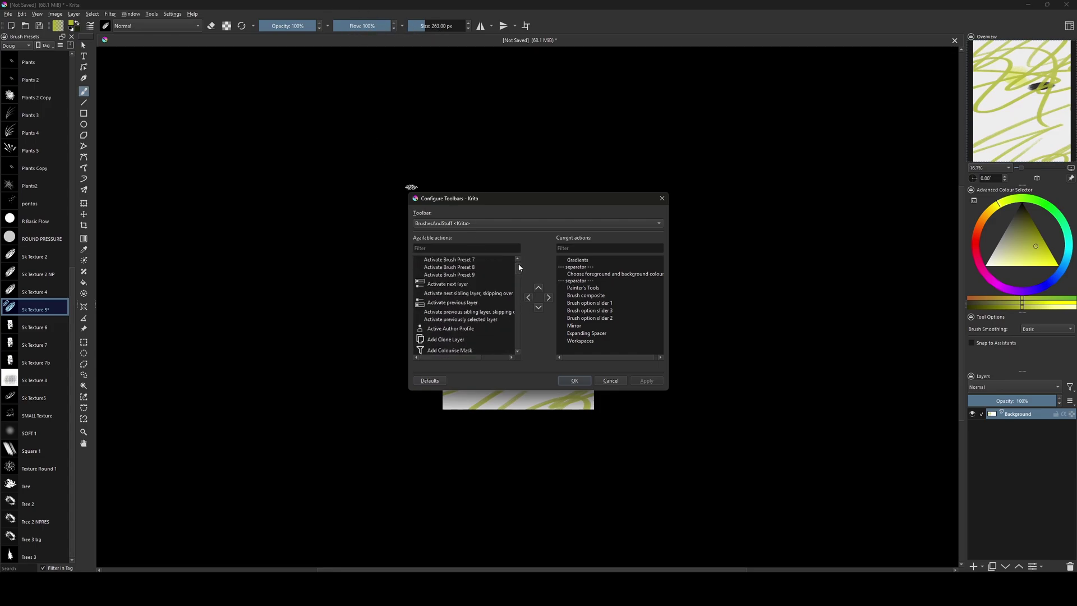
pyautogui.scroll(3, 517, 262)
pyautogui.click(466, 247)
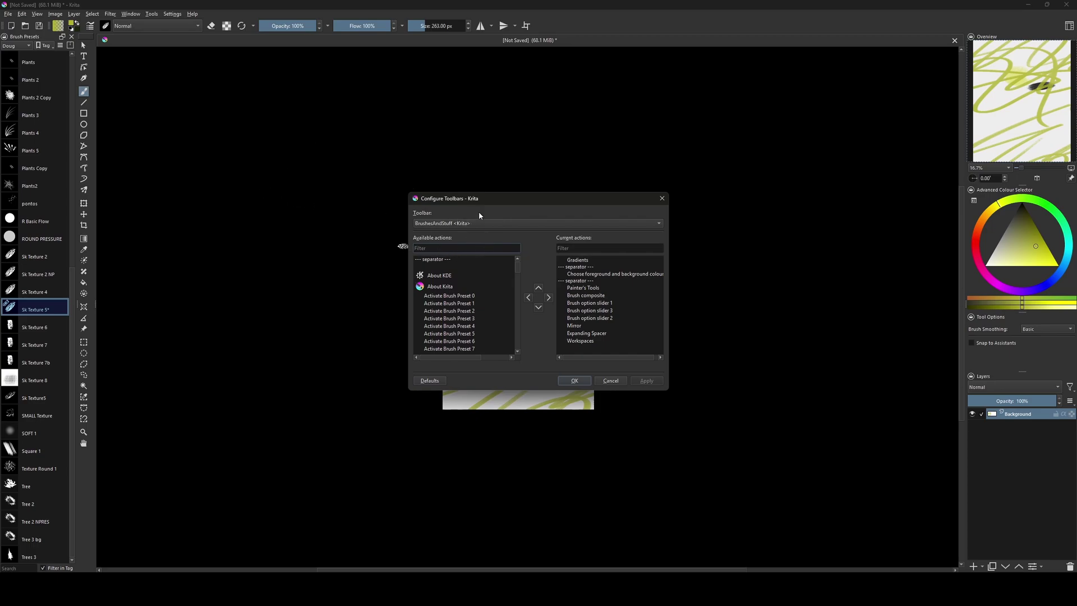
pyautogui.write('slider')
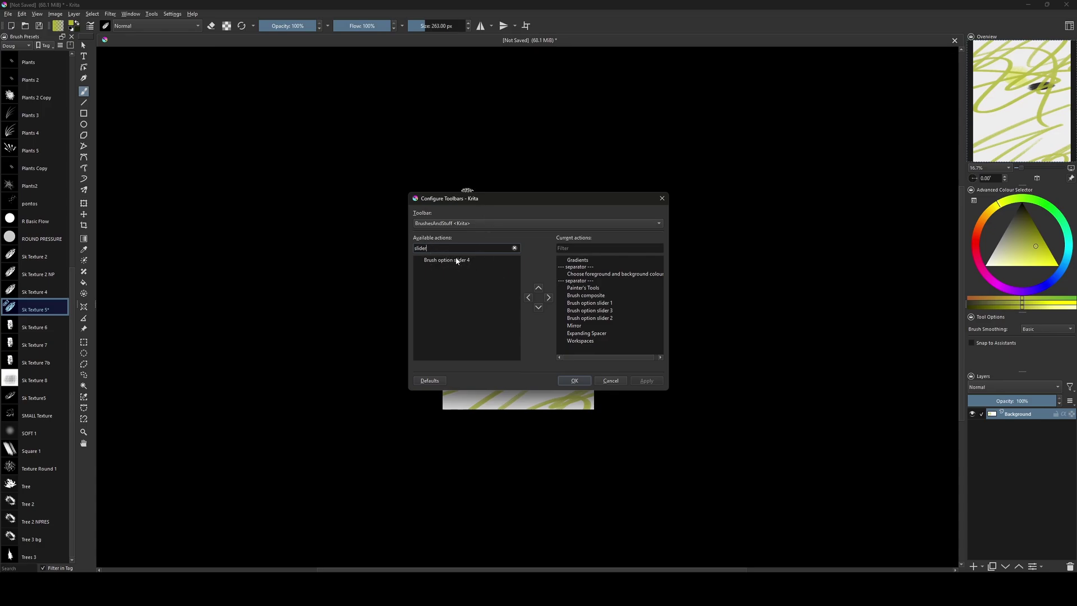
pyautogui.click(457, 260)
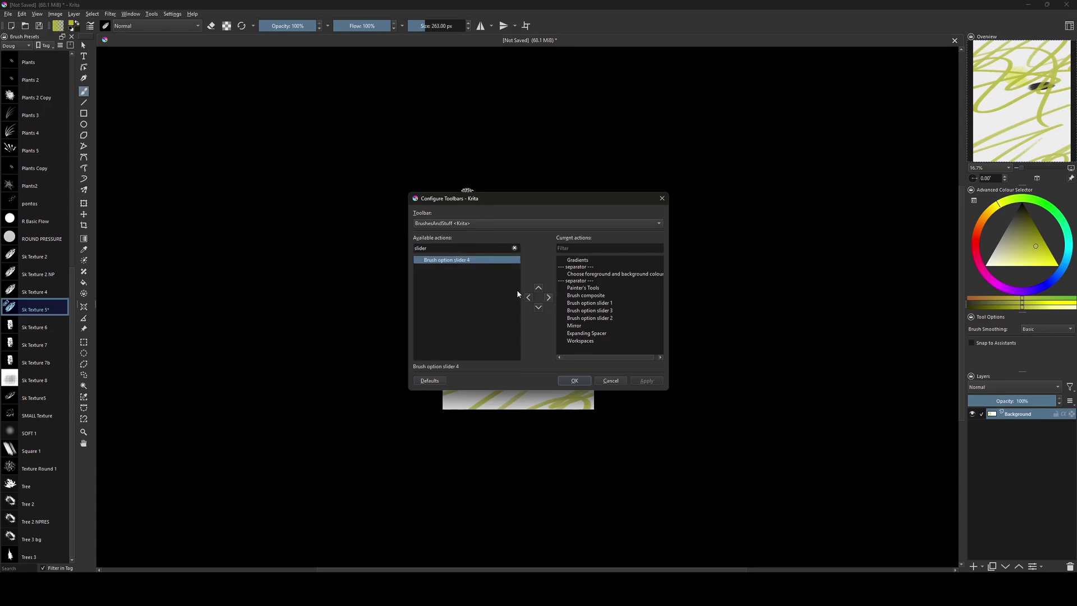
pyautogui.click(549, 298)
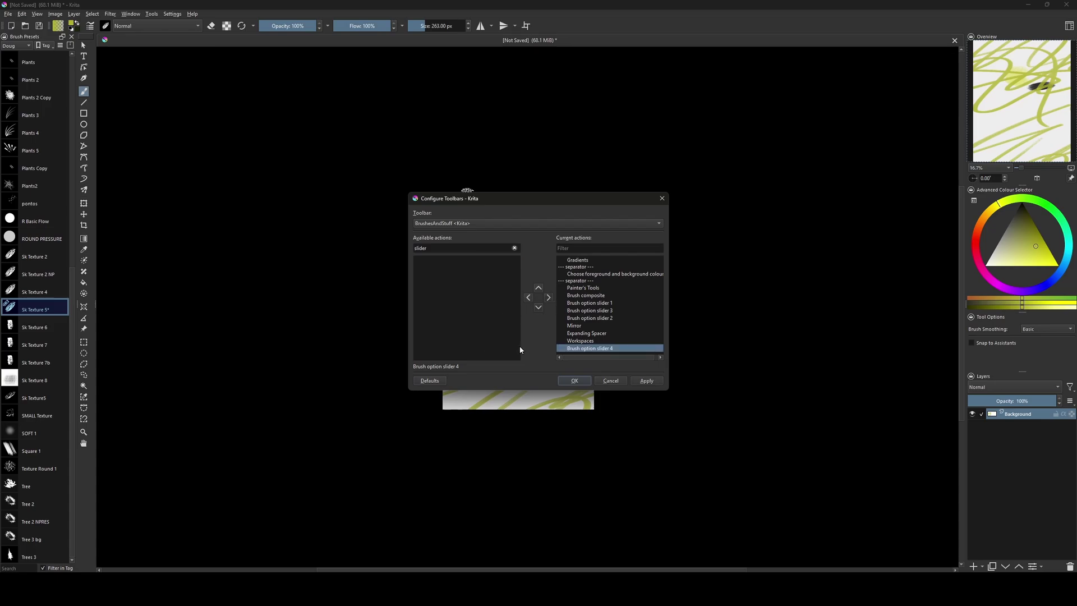
pyautogui.moveTo(570, 352)
pyautogui.mouseDown()
pyautogui.moveTo(589, 319)
pyautogui.moveTo(592, 344)
pyautogui.moveTo(587, 309)
pyautogui.moveTo(590, 349)
pyautogui.moveTo(589, 319)
pyautogui.moveTo(614, 310)
pyautogui.moveTo(605, 306)
pyautogui.moveTo(630, 321)
pyautogui.mouseUp()
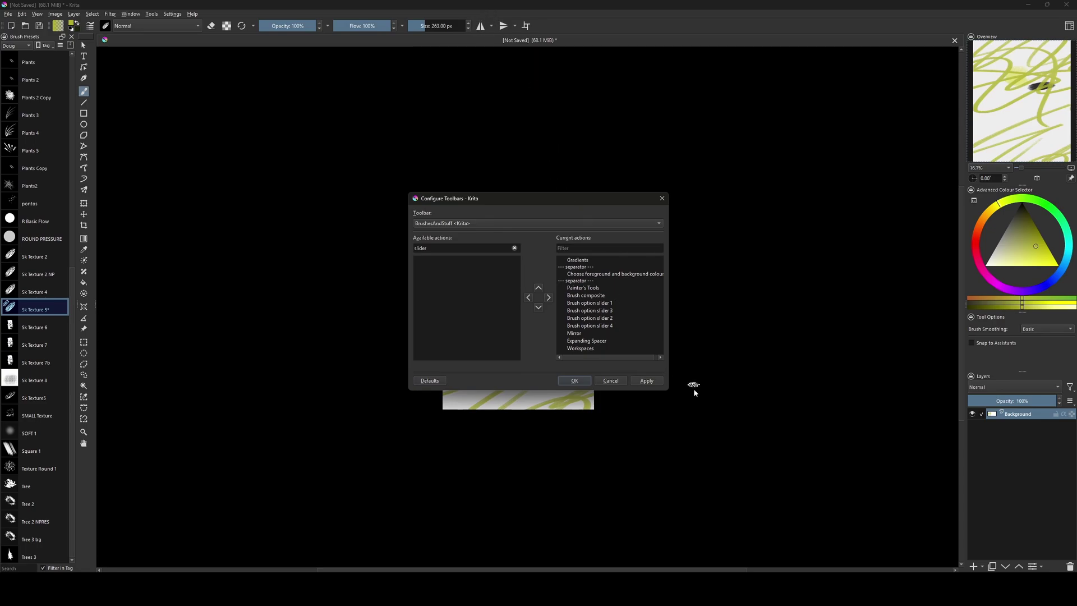
pyautogui.click(646, 381)
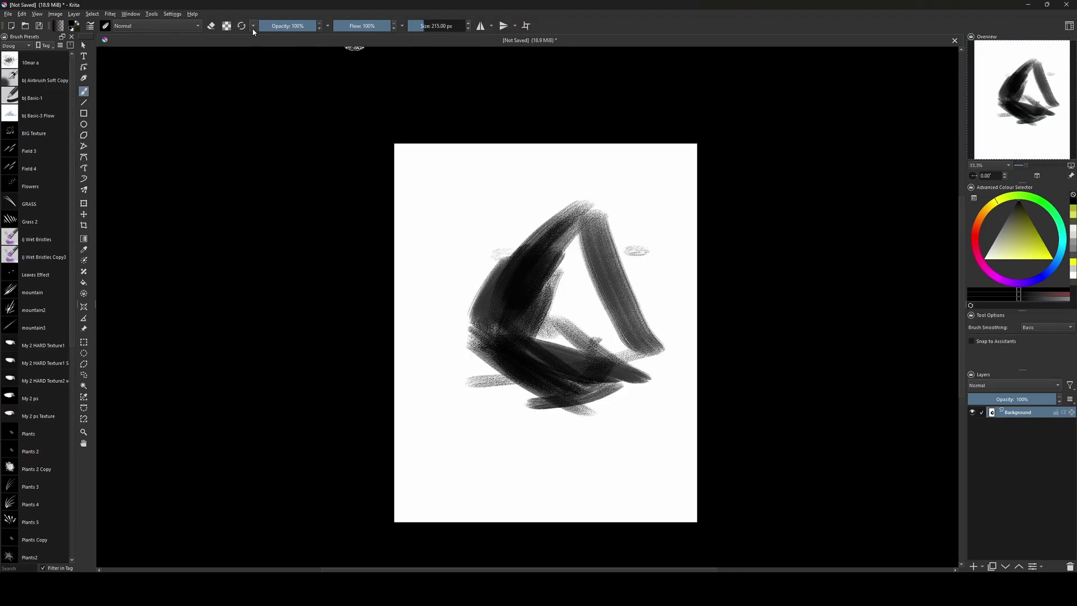
# Make the toolbar's Size slider display brush rotation instead
pyautogui.click(253, 25)
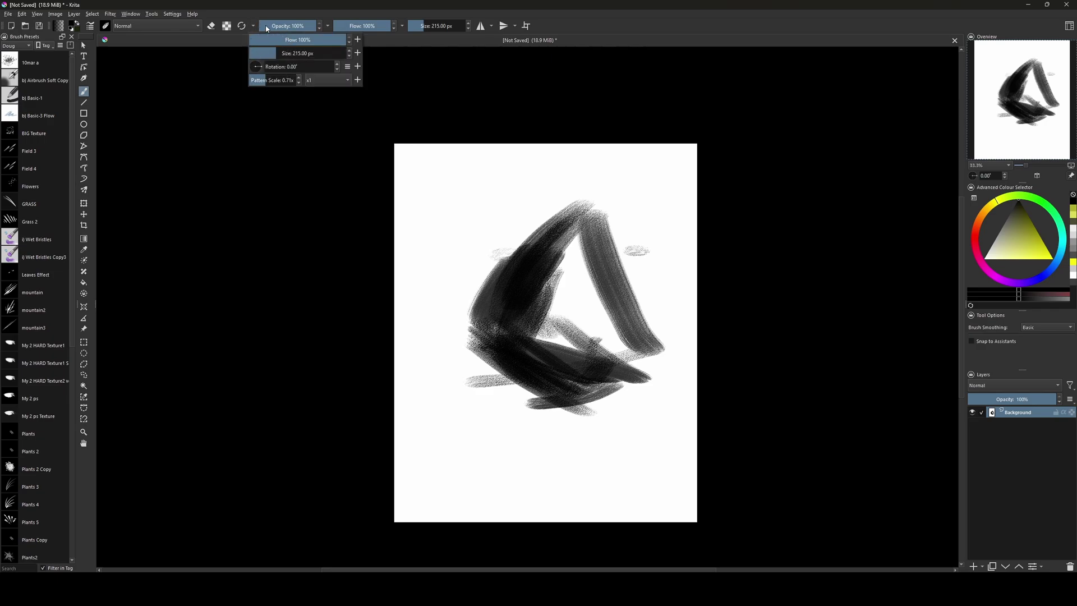
pyautogui.click(328, 26)
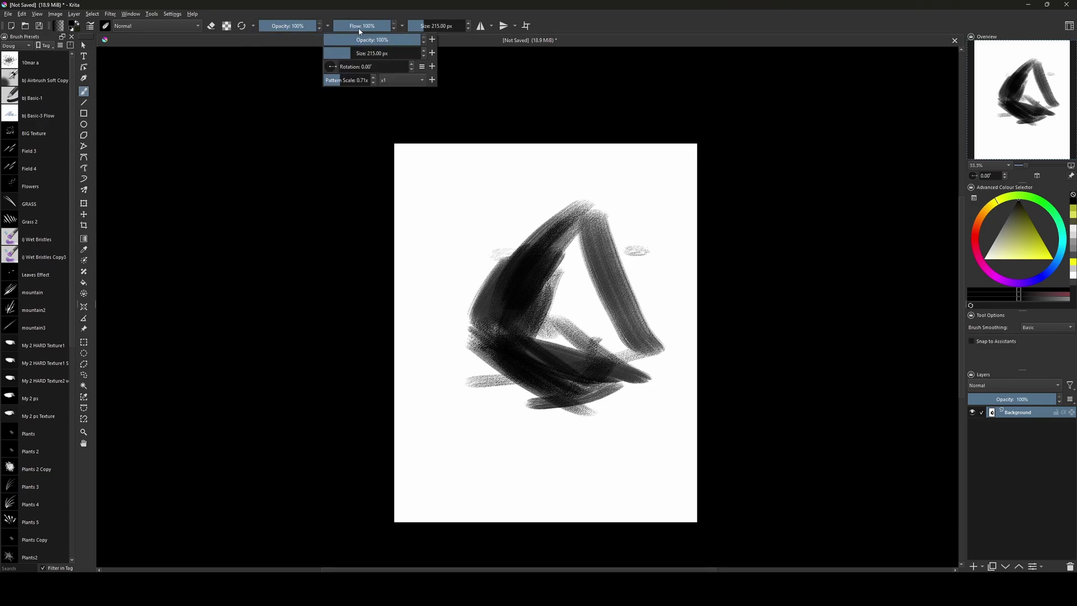
pyautogui.click(402, 26)
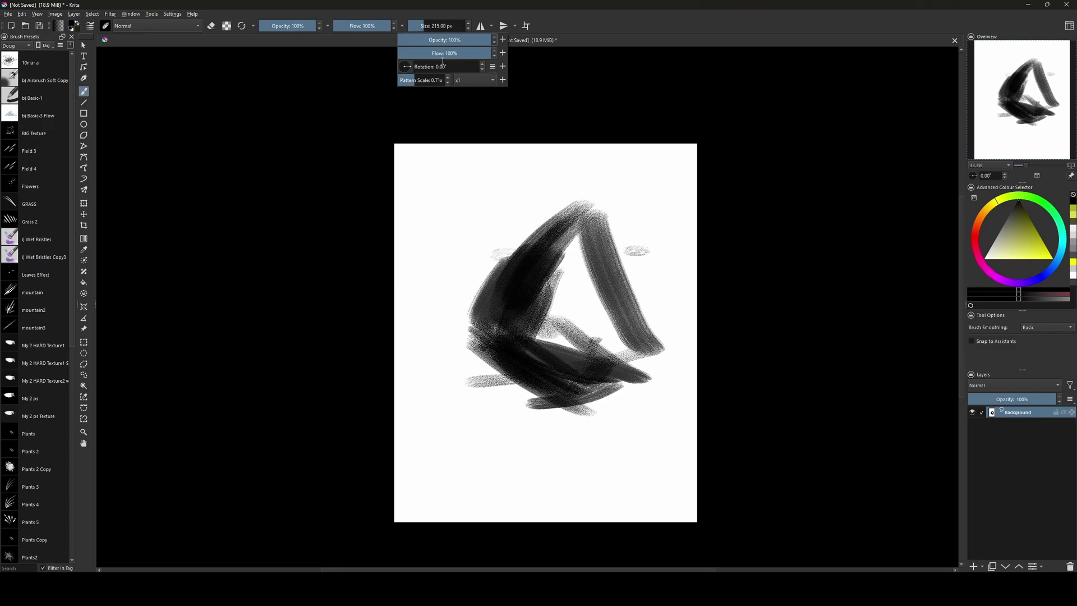
pyautogui.click(504, 67)
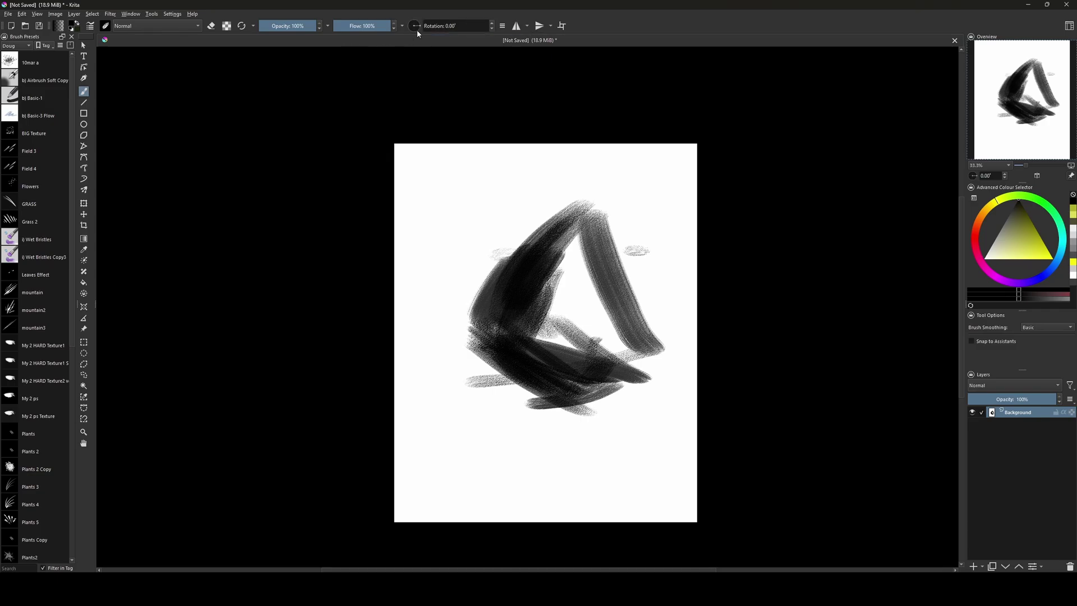
# Turn the brush rotation dial to 330°
pyautogui.moveTo(417, 27); pyautogui.dragTo(422, 39)
pyautogui.click(410, 32)
pyautogui.moveTo(435, 24); pyautogui.dragTo(341, 6)
pyautogui.click(108, 14)
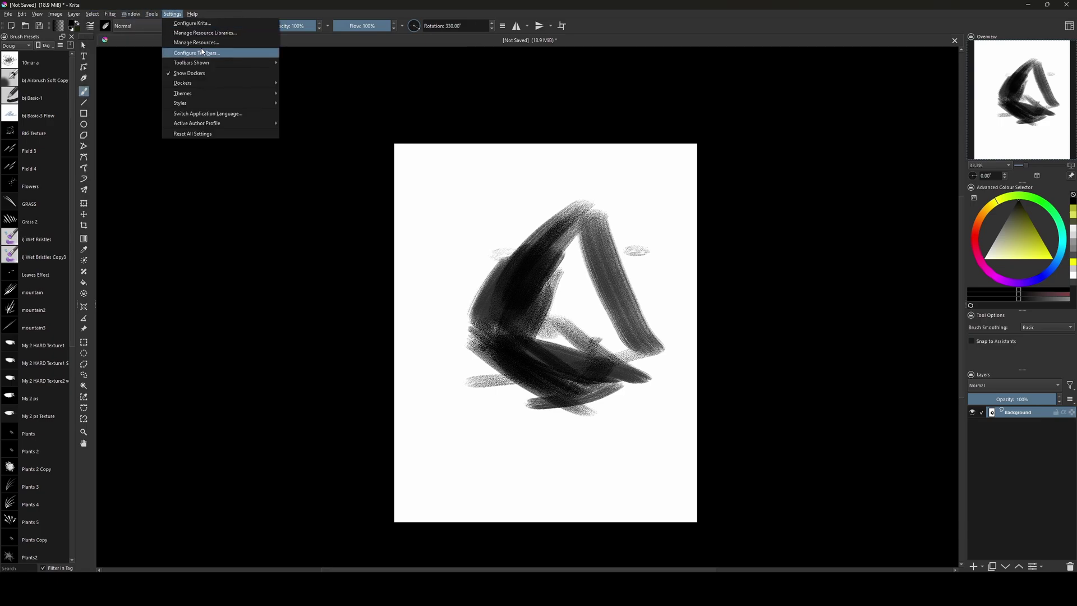
# Reopen Configure Toolbars and select the BrushesAndStuff toolbar
pyautogui.click(173, 14)
pyautogui.click(172, 14)
pyautogui.click(194, 53)
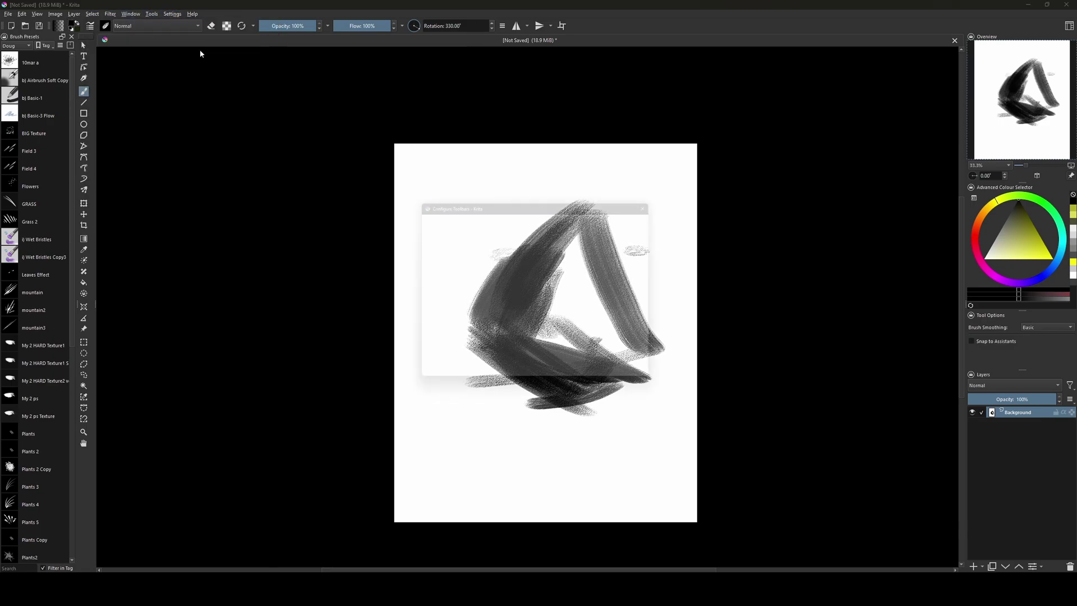
pyautogui.click(492, 223)
pyautogui.click(518, 244)
# Filter for 'slider', add Brush option slider 4 after slider 2, and save with OK
pyautogui.scroll(-3, 520, 273)
pyautogui.scroll(3, 519, 272)
pyautogui.click(496, 249)
pyautogui.write('slider')
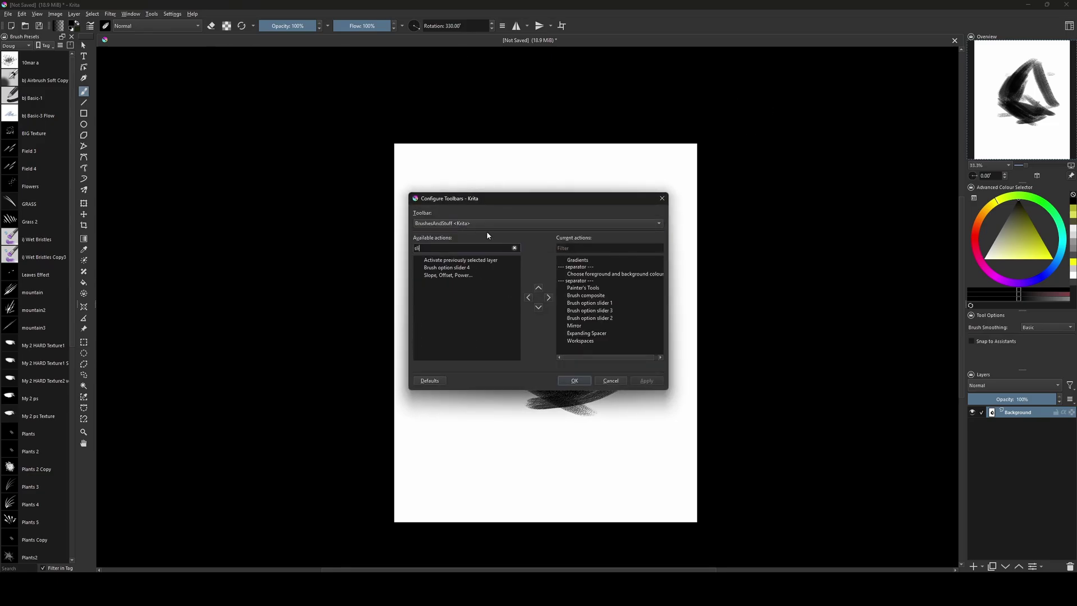
pyautogui.click(482, 260)
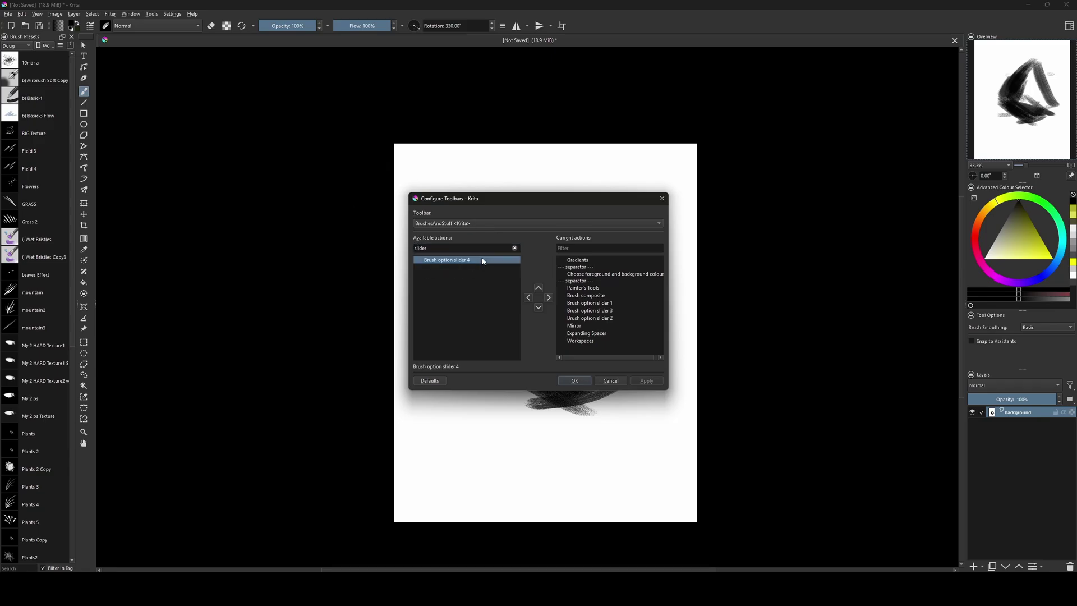
pyautogui.click(548, 297)
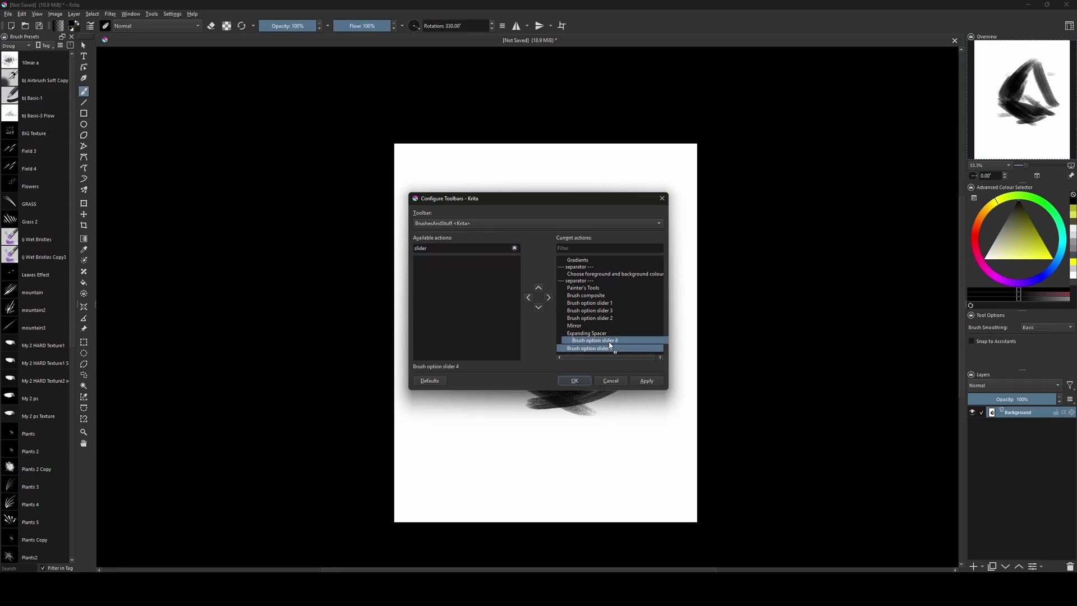
pyautogui.moveTo(613, 344)
pyautogui.mouseDown()
pyautogui.moveTo(621, 315)
pyautogui.moveTo(601, 329)
pyautogui.mouseUp()
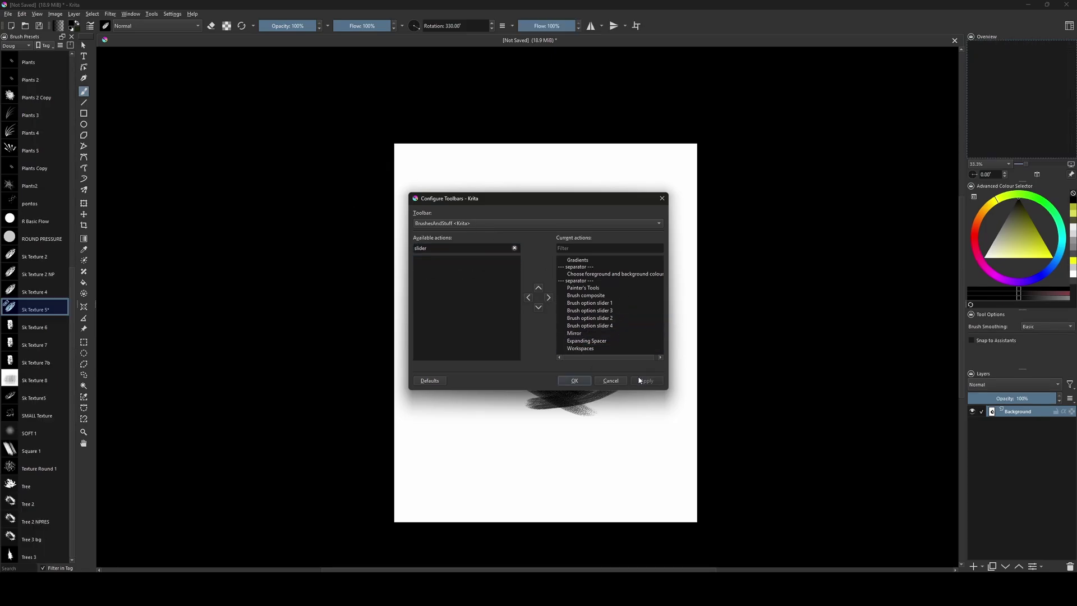
pyautogui.click(565, 383)
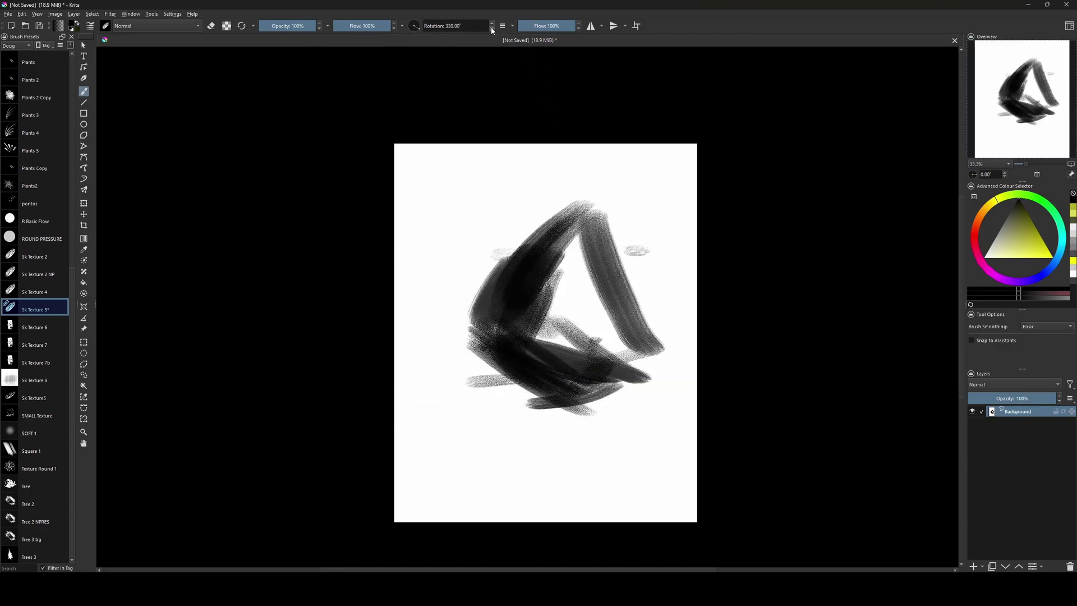
# Set the brush size to 945.84 px and show Size in the third toolbar slot
pyautogui.click(402, 26)
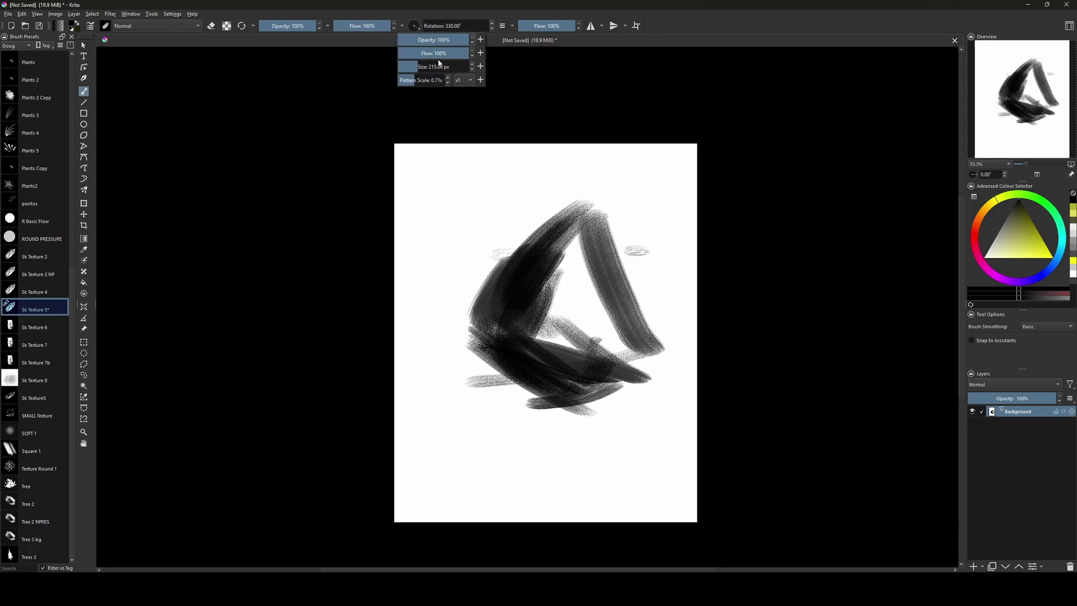
pyautogui.click(438, 66)
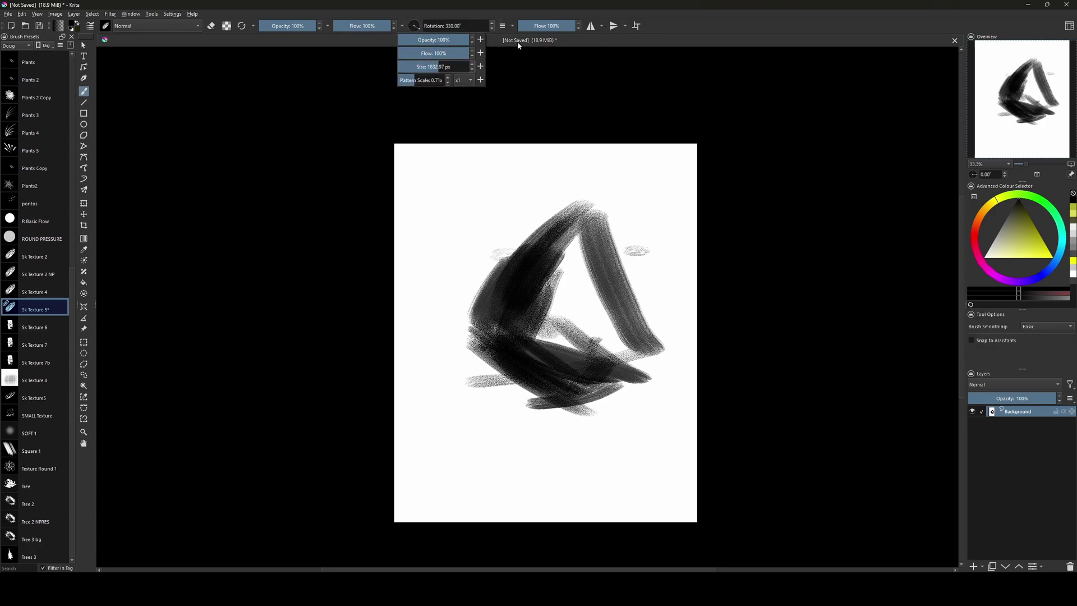
pyautogui.click(432, 67)
pyautogui.click(480, 67)
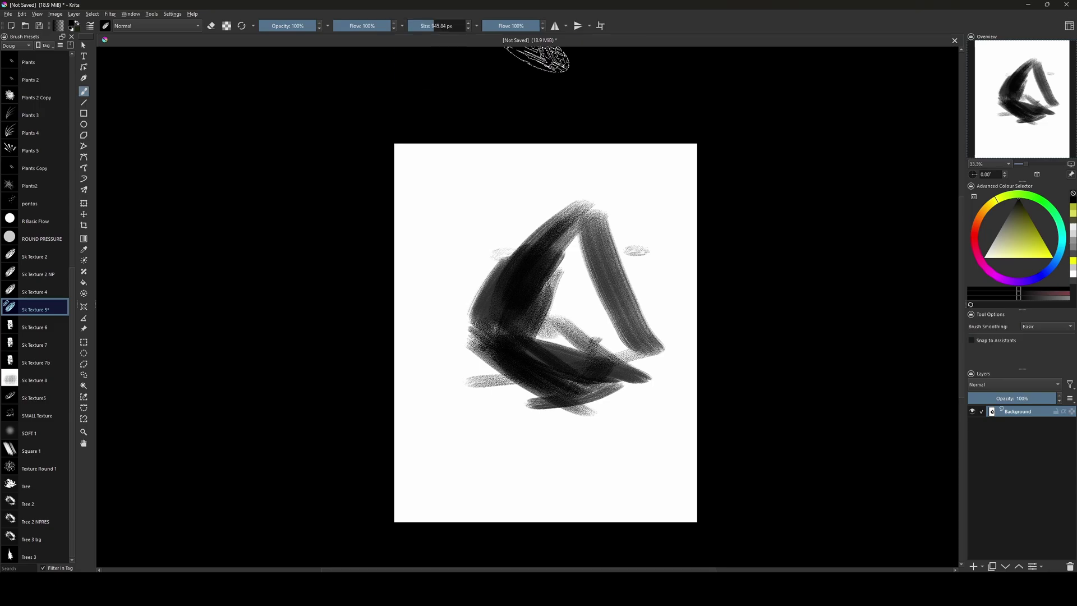
# Replace the duplicate Flow in the fourth slot with brush rotation
pyautogui.click(477, 27)
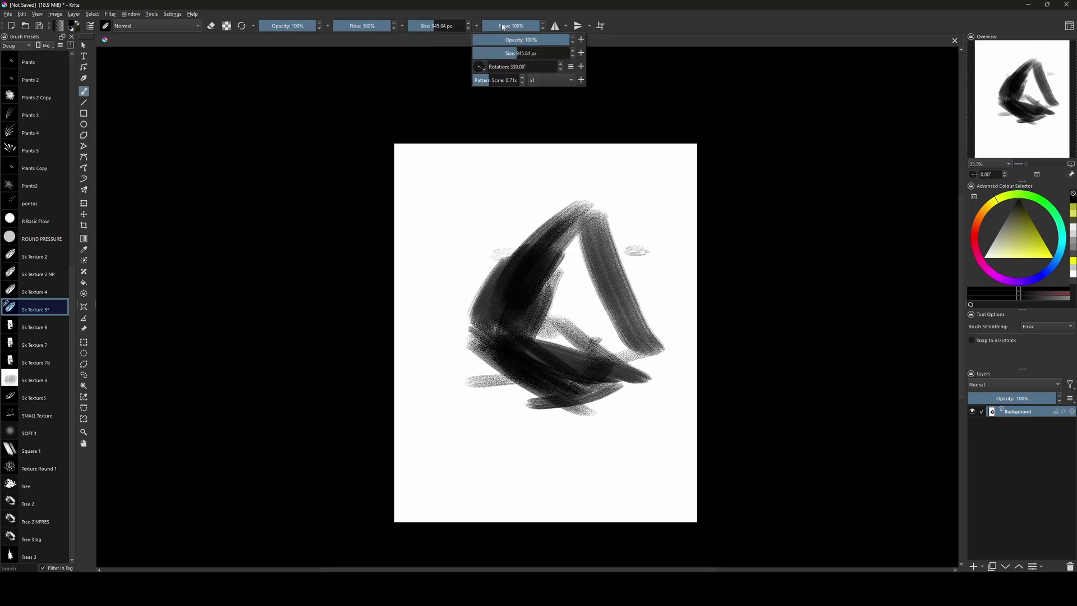
pyautogui.click(581, 67)
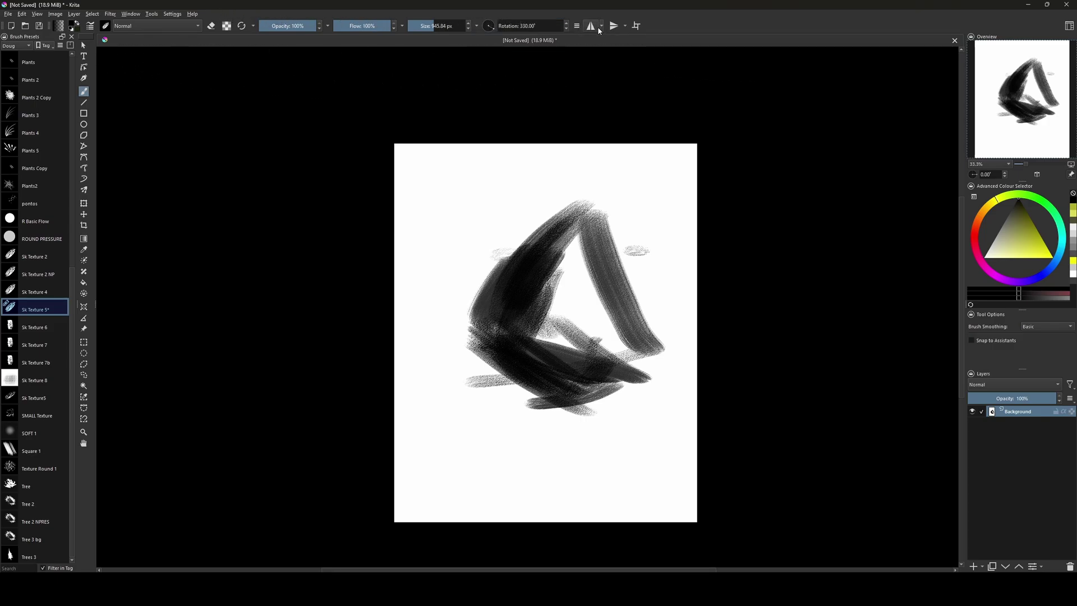
pyautogui.click(576, 27)
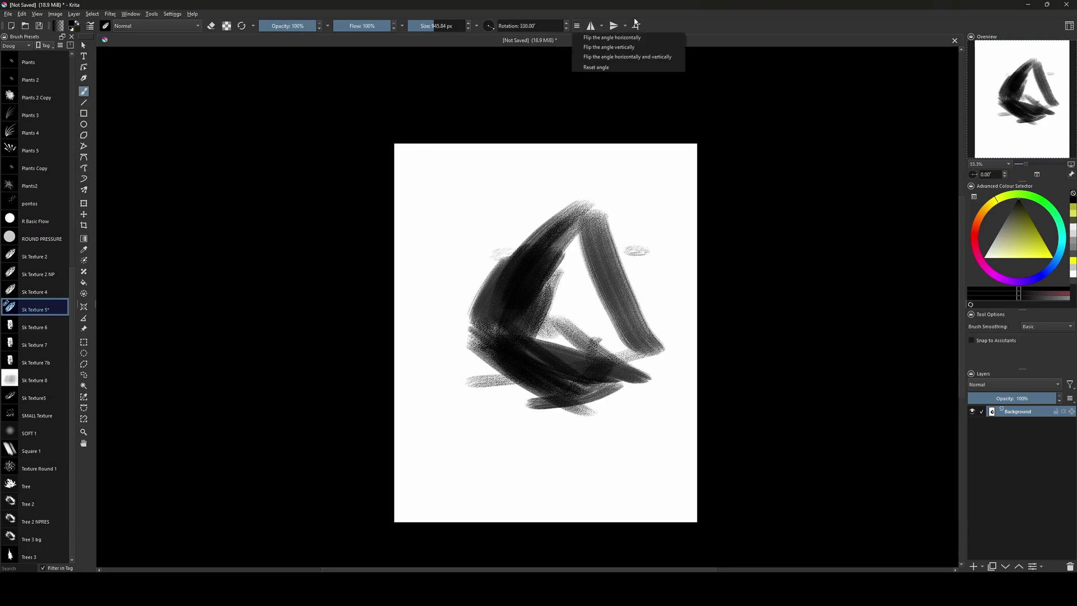
pyautogui.click(720, 20)
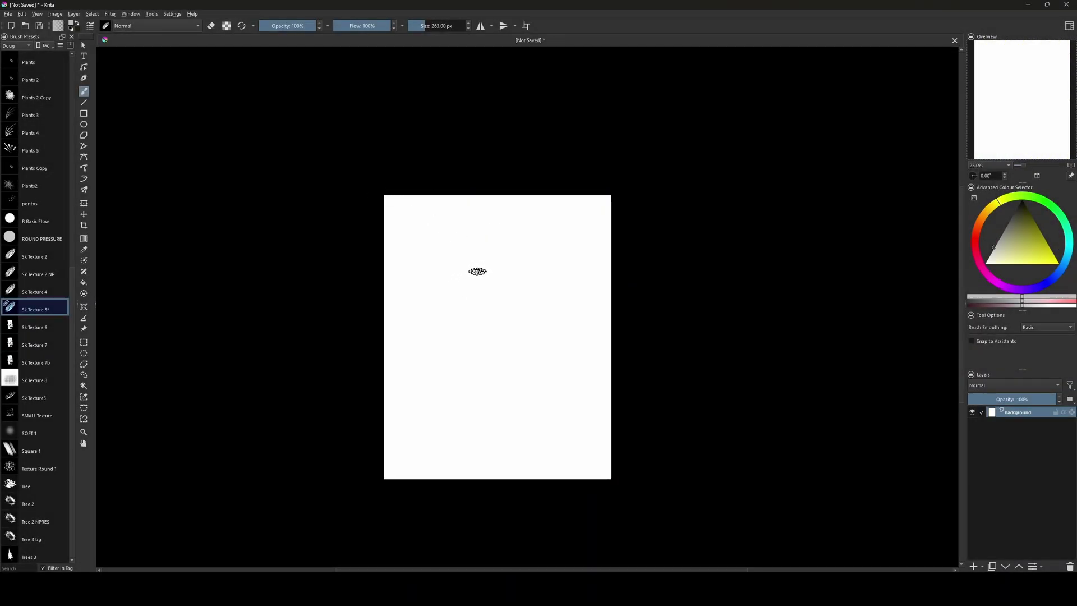
# Zoom the canvas to 33.3%, set the painting colour to black, and enlarge the brush to 2914 px
pyautogui.moveTo(477, 271); pyautogui.dragTo(567, 271)
pyautogui.hotkey('ctrl', '+')
pyautogui.press('[')
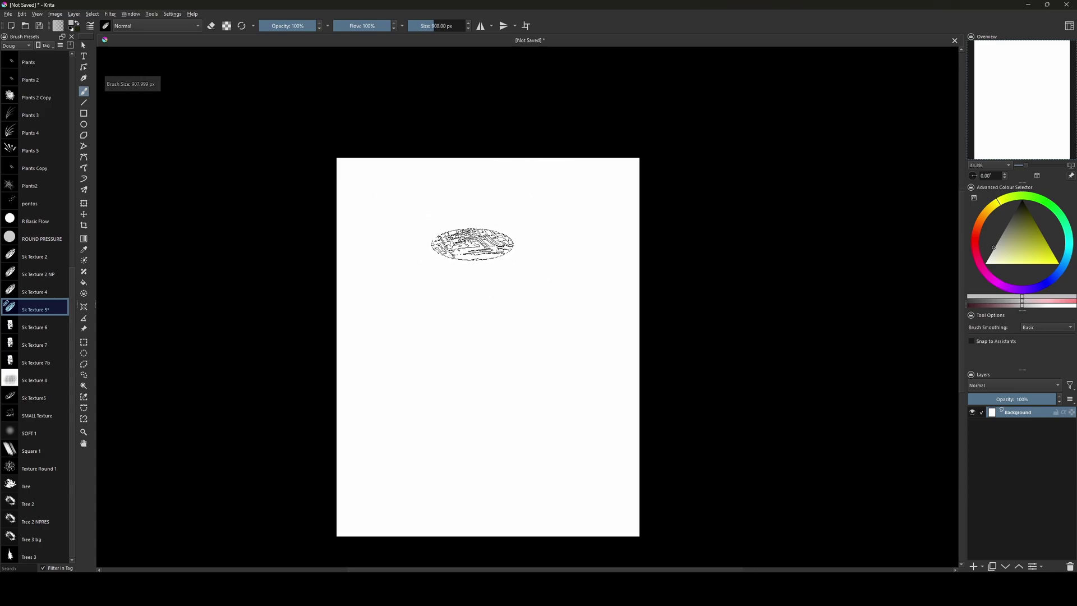
pyautogui.click(1021, 201)
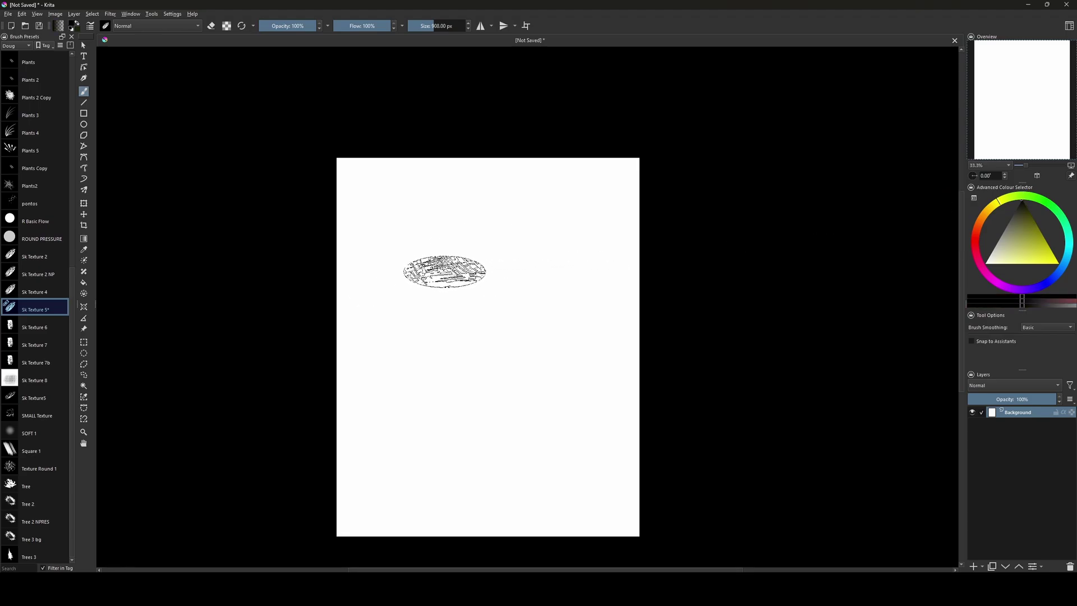
pyautogui.press(']')
pyautogui.press(']')
pyautogui.press(']')
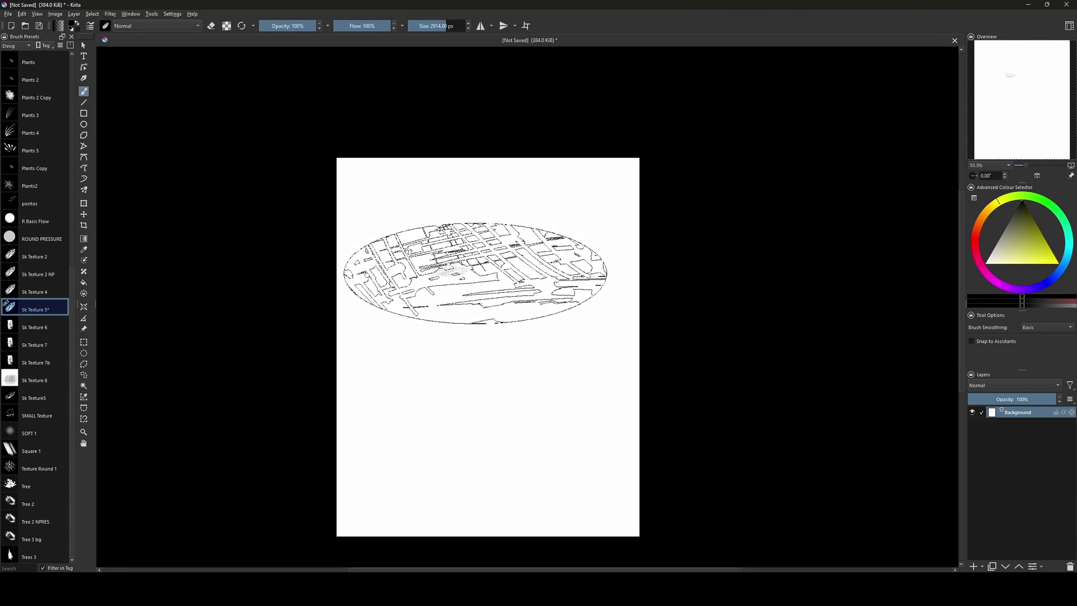
# Open Configure Krita on the General > Cursor settings
pyautogui.click(177, 15)
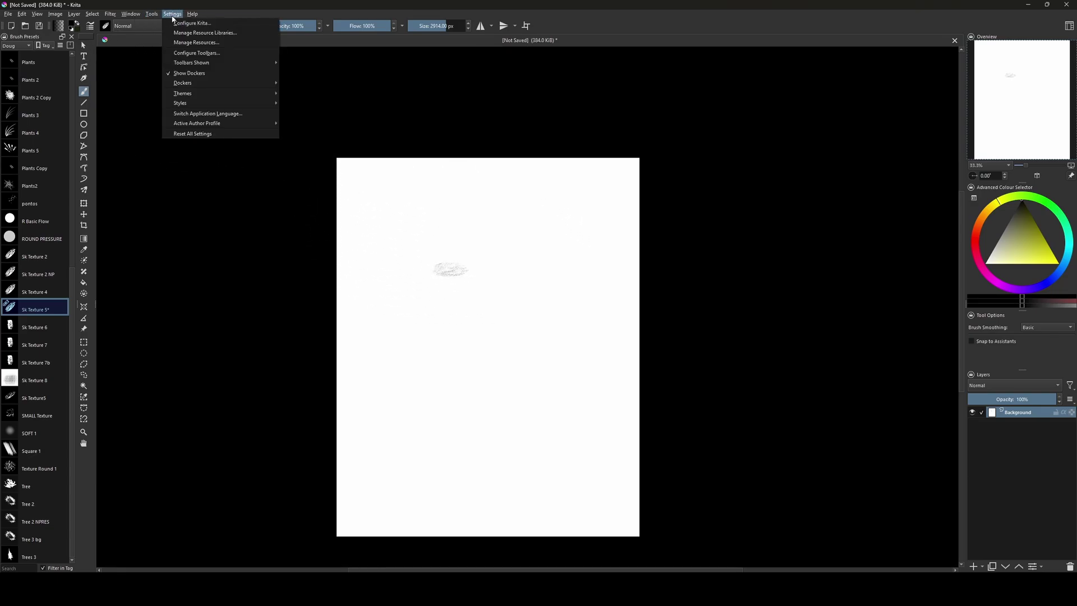
pyautogui.click(178, 23)
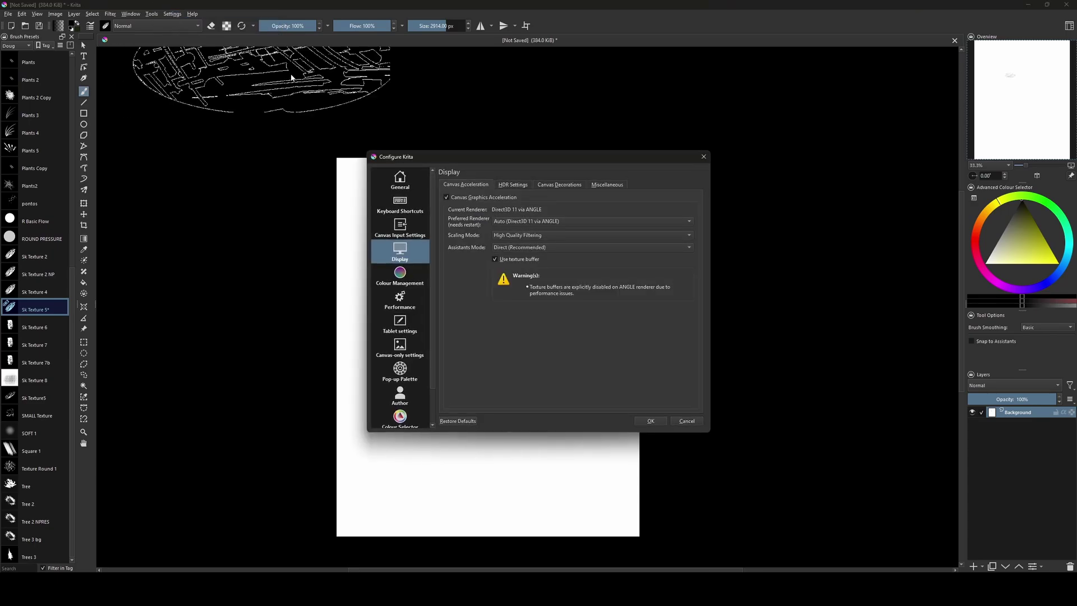
pyautogui.click(404, 182)
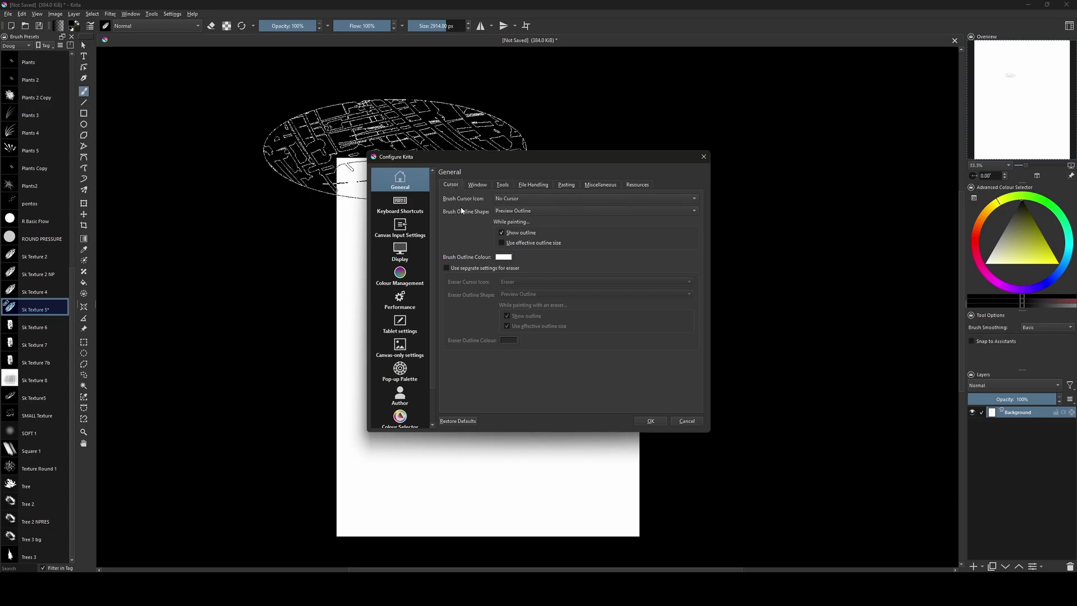
# Set Brush Cursor Icon to No Cursor and Brush Outline Shape to Preview Outline
pyautogui.click(553, 200)
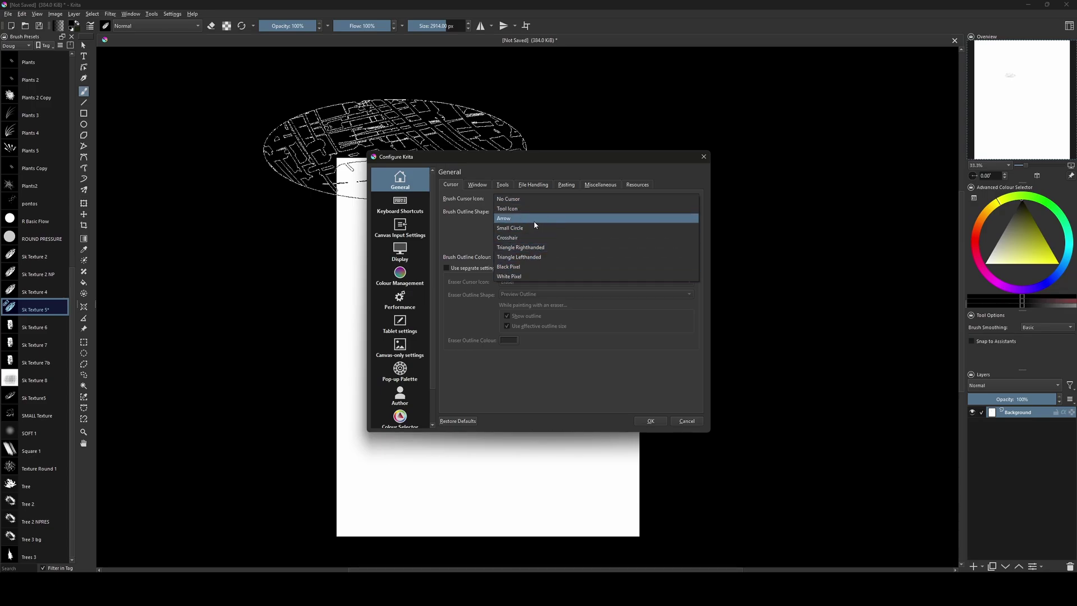
pyautogui.click(517, 203)
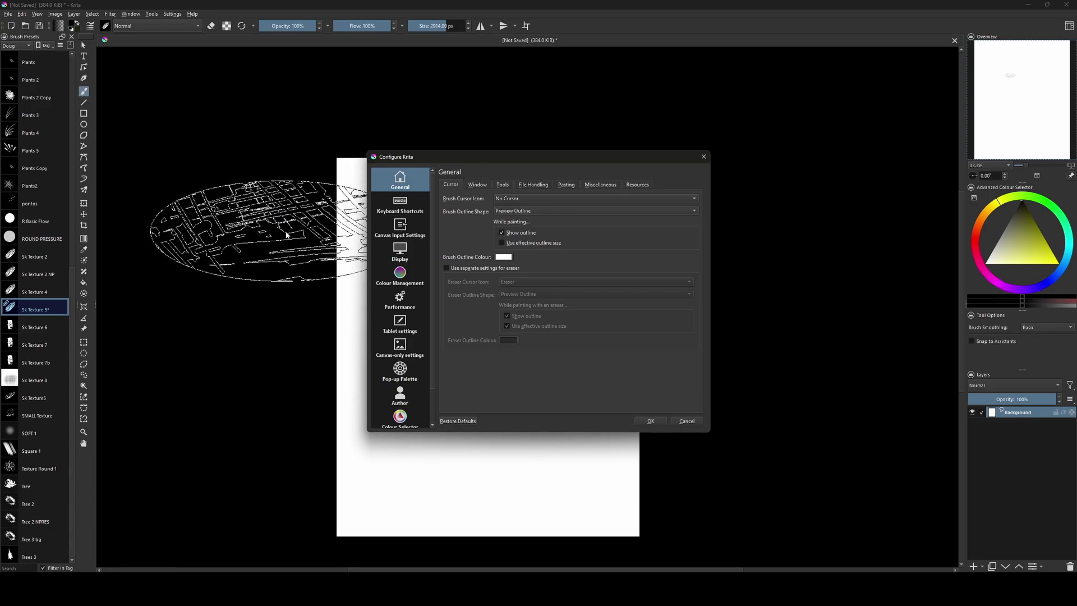
pyautogui.click(530, 212)
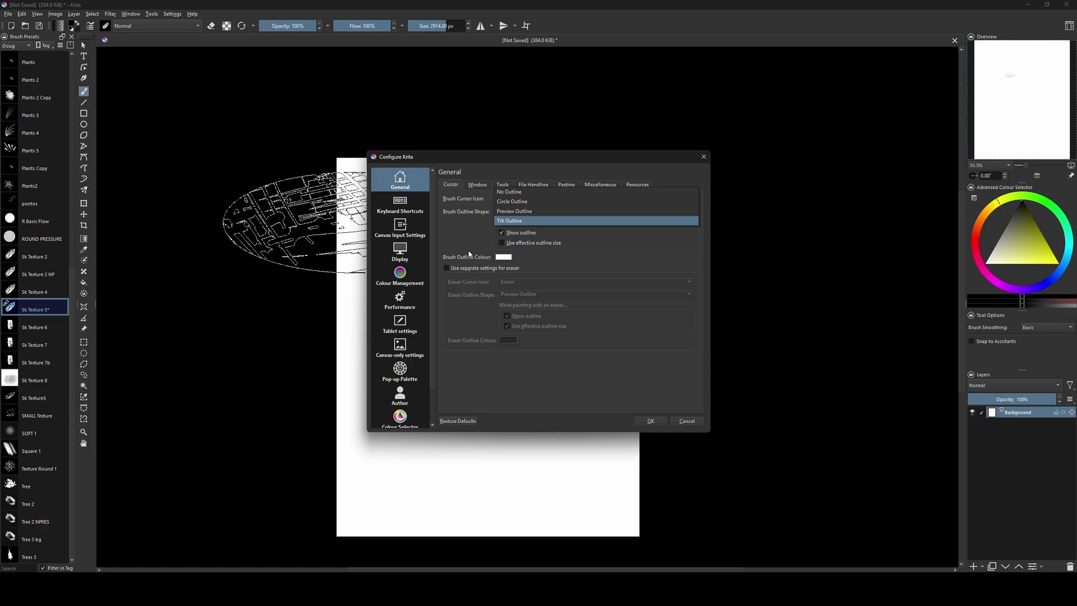
pyautogui.click(533, 212)
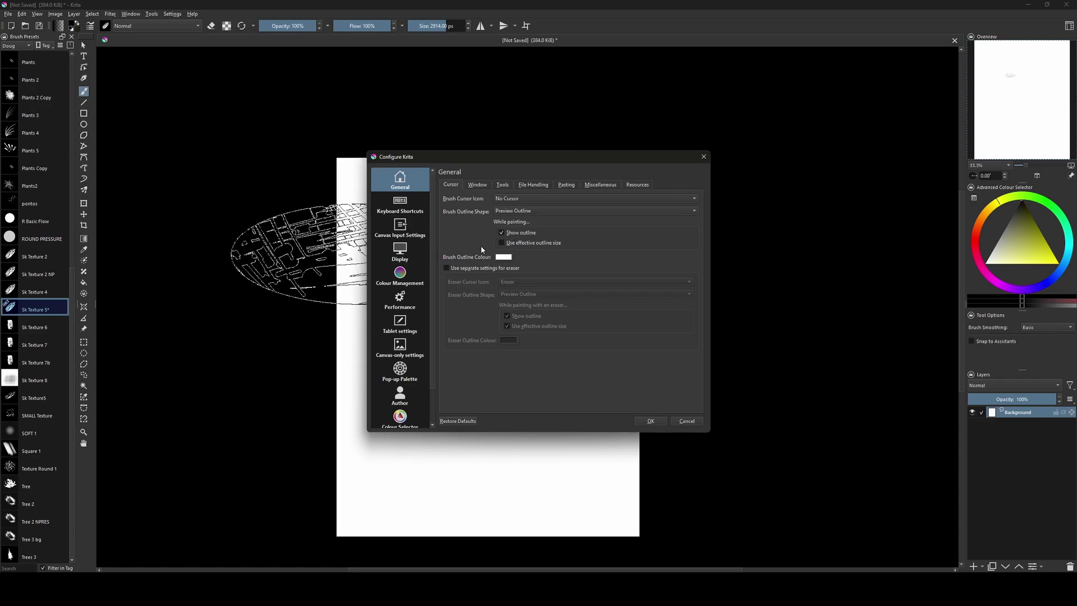
# Set the brush outline colour to red and confirm the preferences with OK
pyautogui.click(525, 247)
pyautogui.click(537, 247)
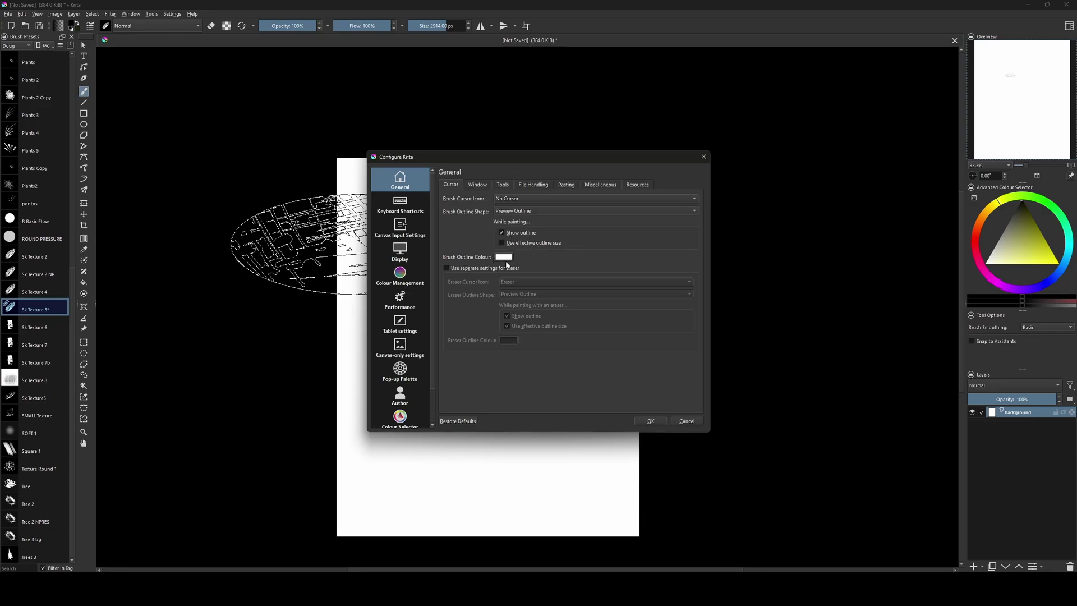
pyautogui.click(502, 258)
pyautogui.click(508, 253)
pyautogui.click(511, 255)
pyautogui.click(587, 392)
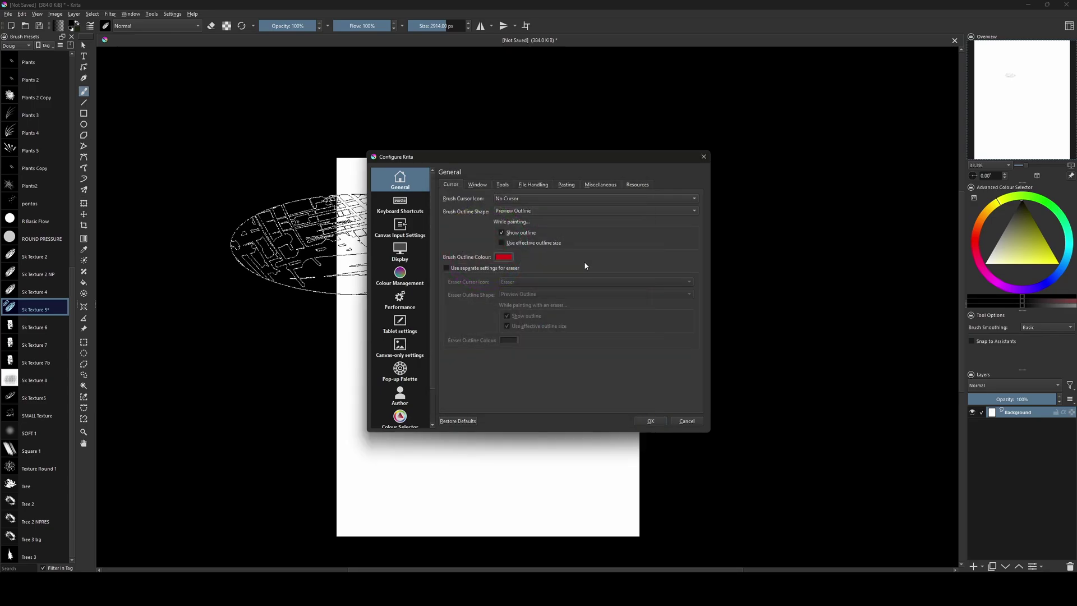
pyautogui.click(651, 420)
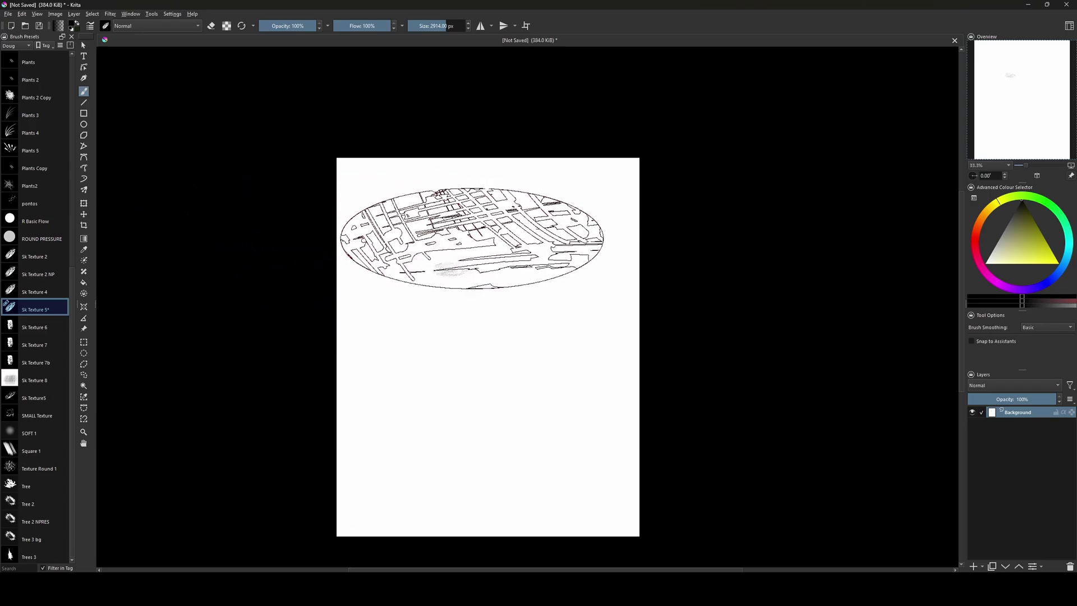
# Reopen the preferences, reset the brush outline colour to white, and go to the Window page
pyautogui.click(172, 14)
pyautogui.click(180, 22)
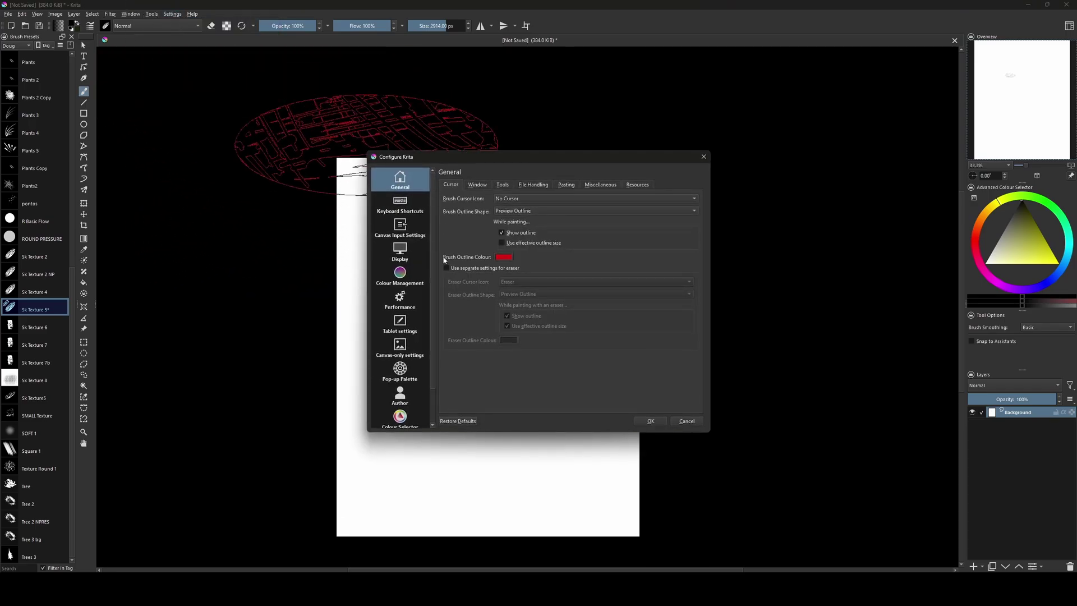
pyautogui.click(504, 257)
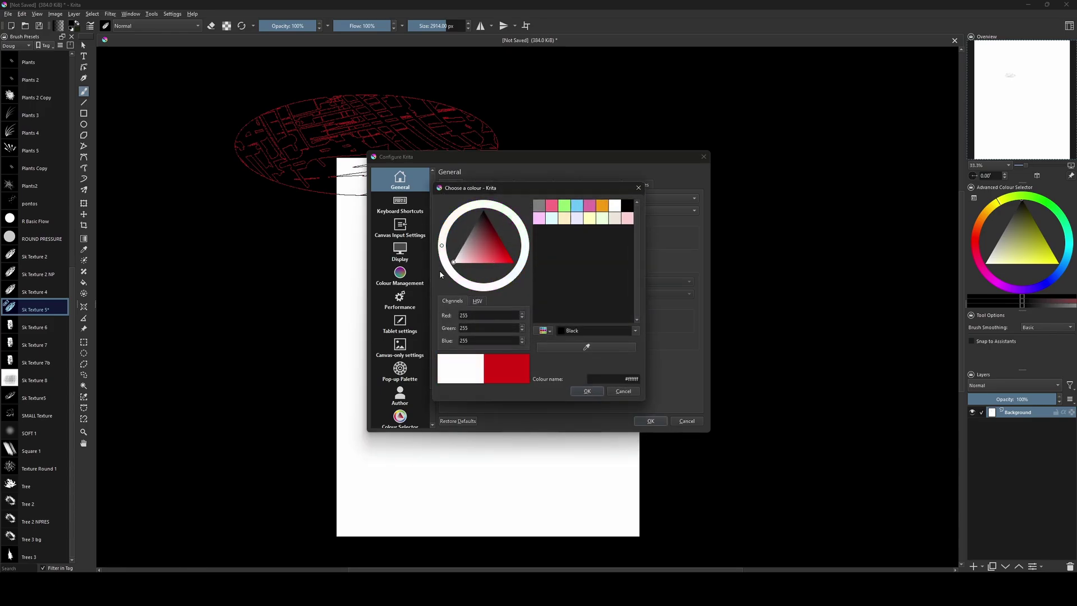
pyautogui.click(586, 391)
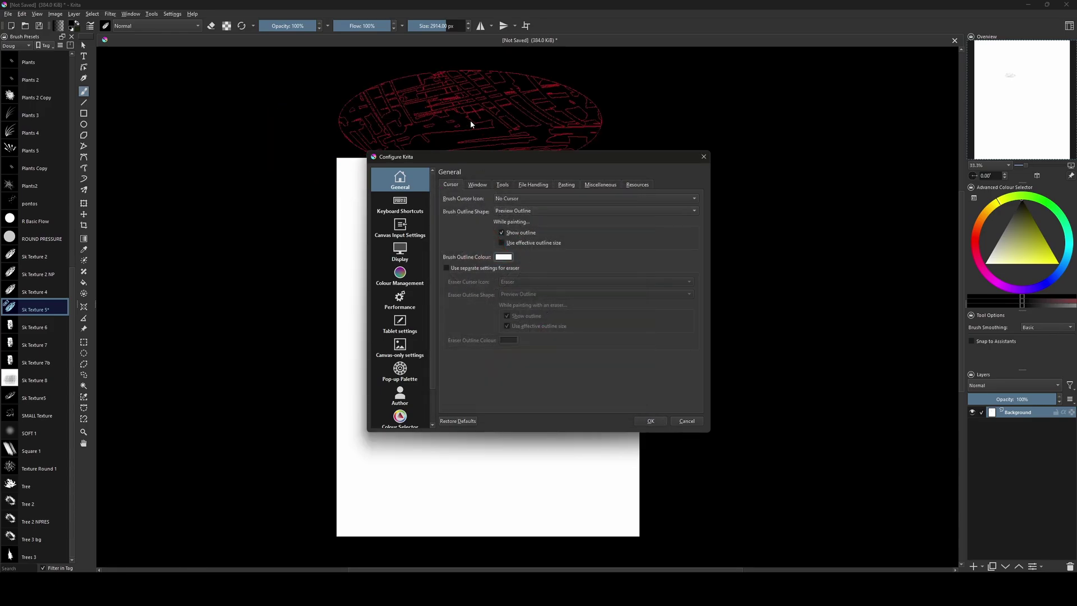
pyautogui.click(476, 185)
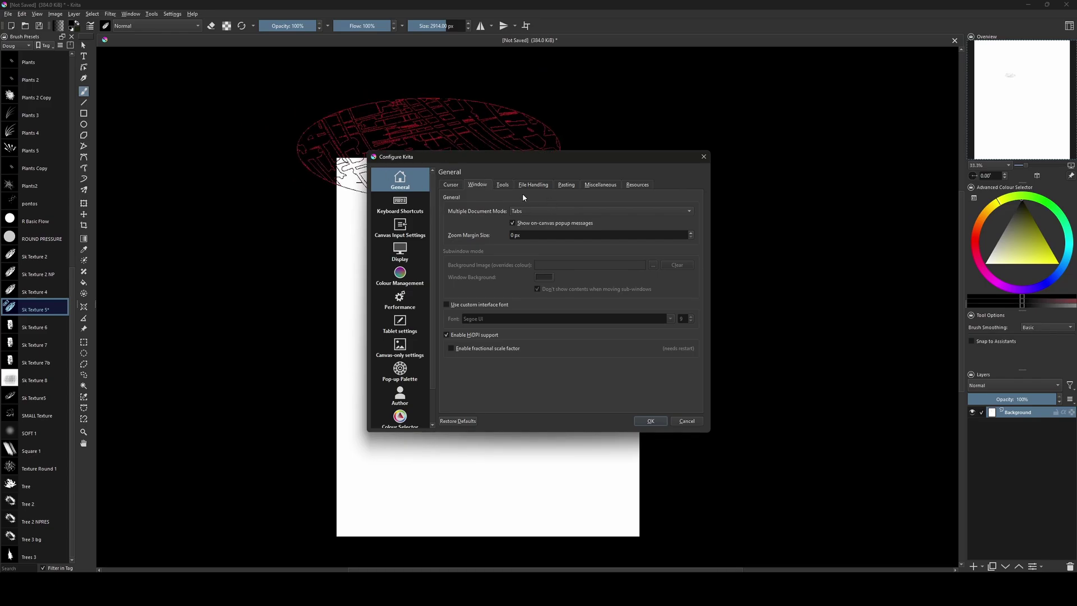
# Look through the Tools, File Handling, Pasting and Miscellaneous preference pages
pyautogui.click(507, 189)
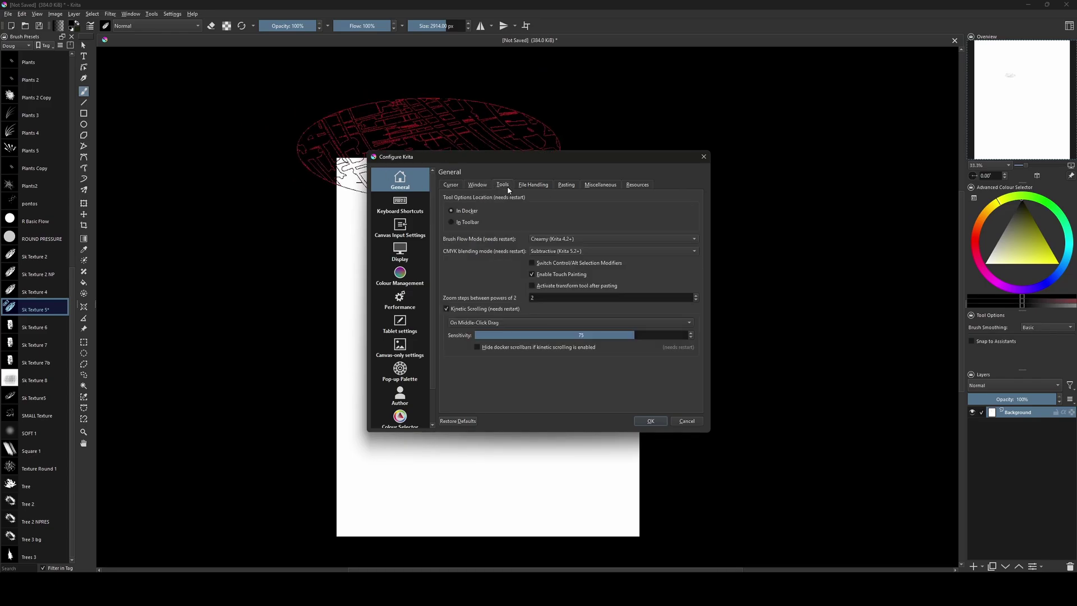
pyautogui.click(539, 187)
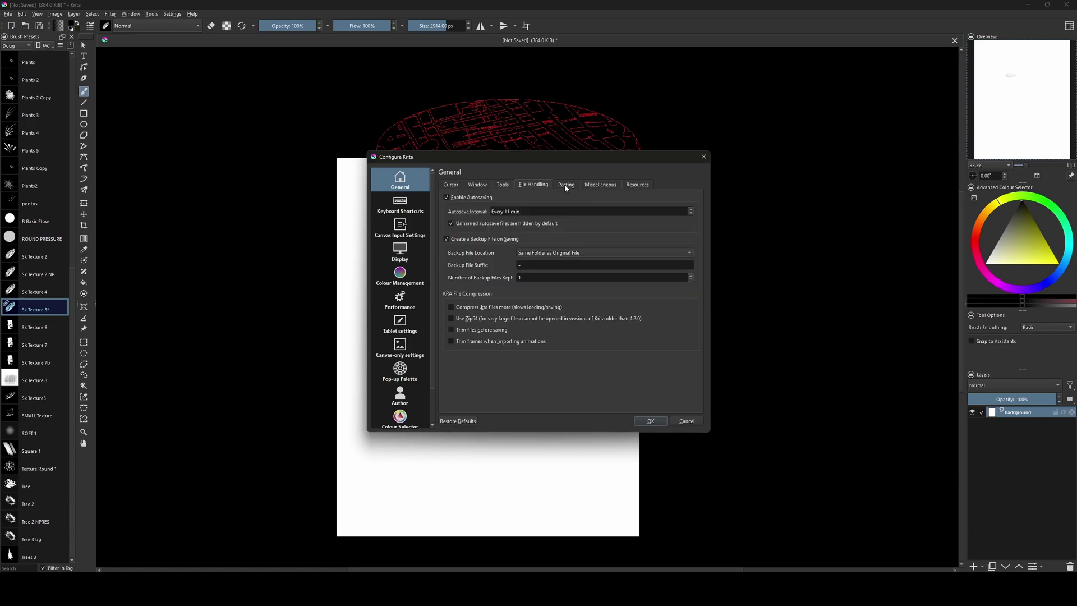
pyautogui.click(567, 187)
pyautogui.click(597, 188)
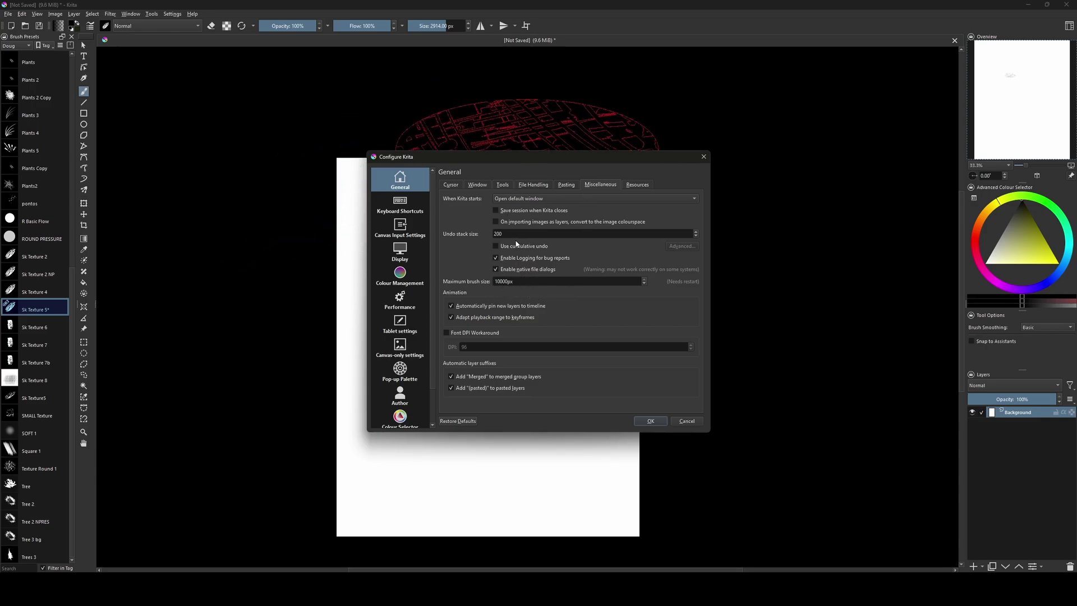
# Check the Undo stack size field, leaving it at 200
pyautogui.moveTo(534, 233); pyautogui.dragTo(465, 233)
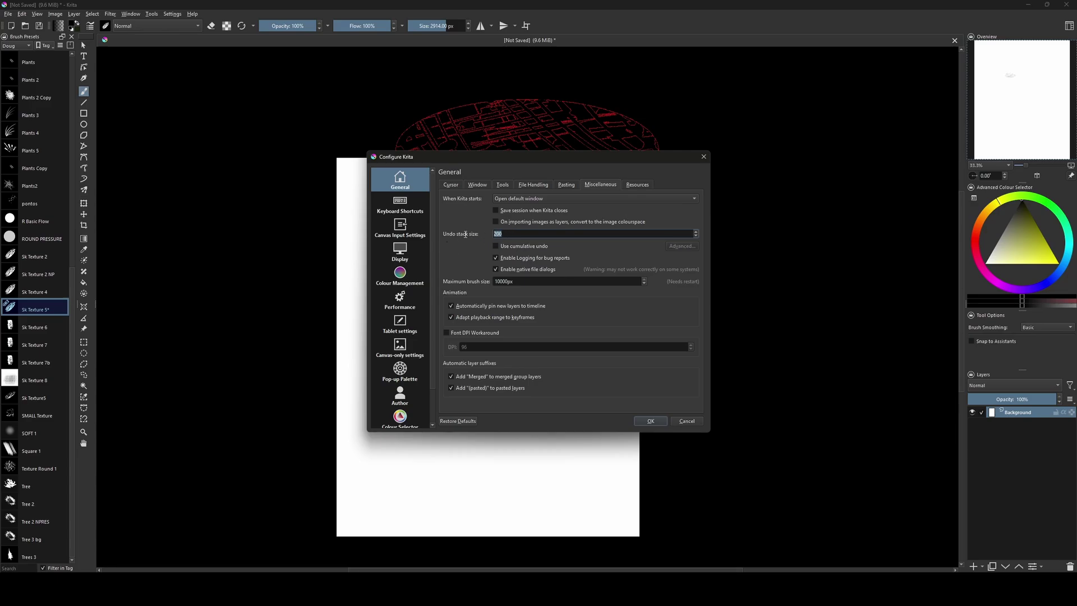
pyautogui.click(519, 234)
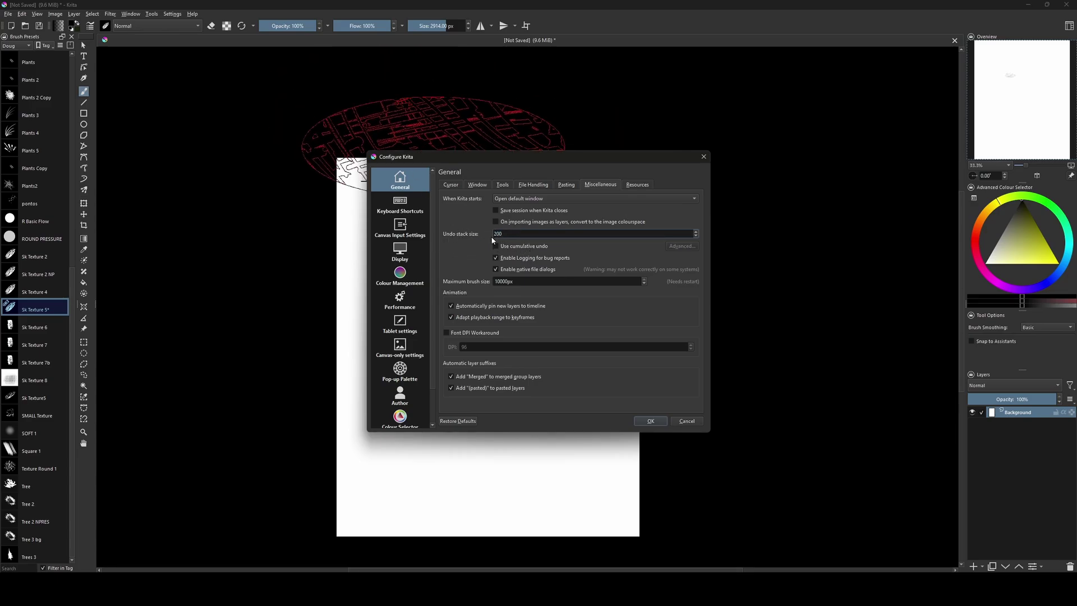
pyautogui.doubleClick(488, 236)
pyautogui.click(496, 236)
# Go to Keyboard Shortcuts and collapse the Animation, Krita, Menu and Recorder shortcut groups
pyautogui.click(630, 185)
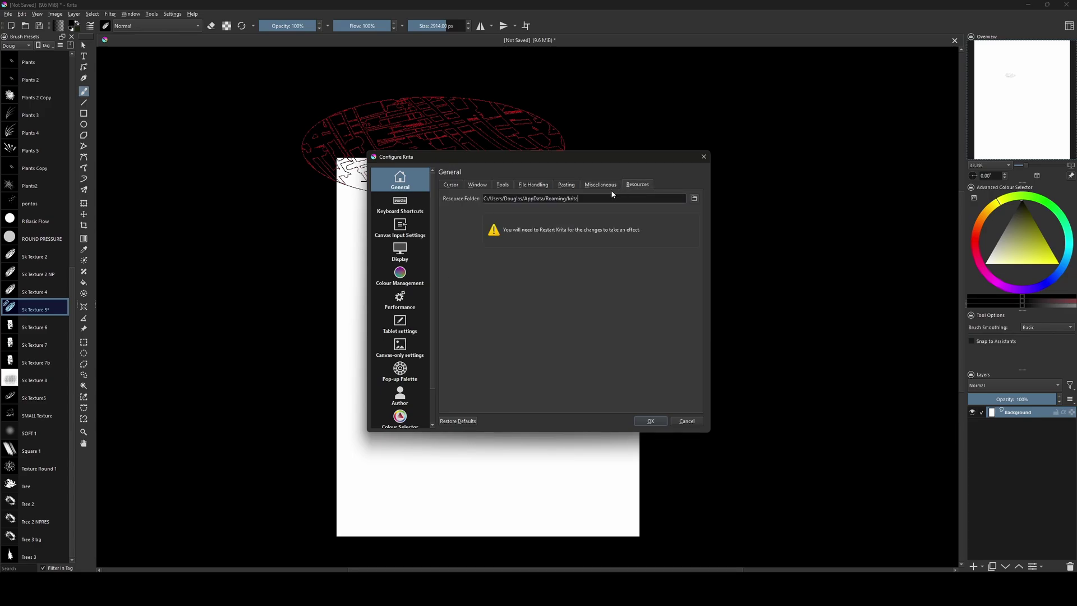
pyautogui.click(451, 185)
pyautogui.click(418, 211)
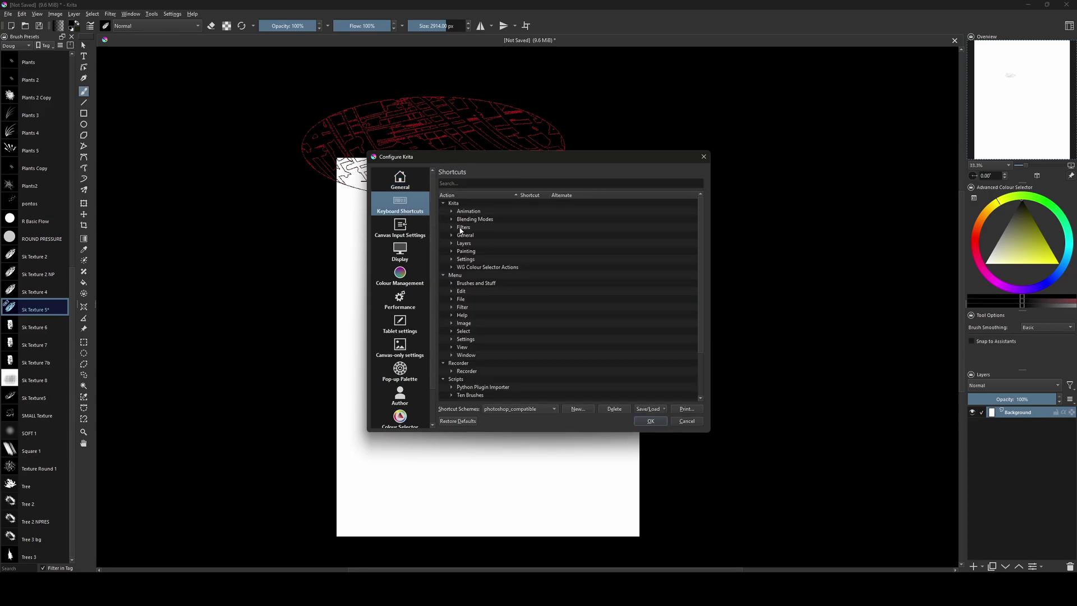
pyautogui.click(449, 211)
pyautogui.click(449, 212)
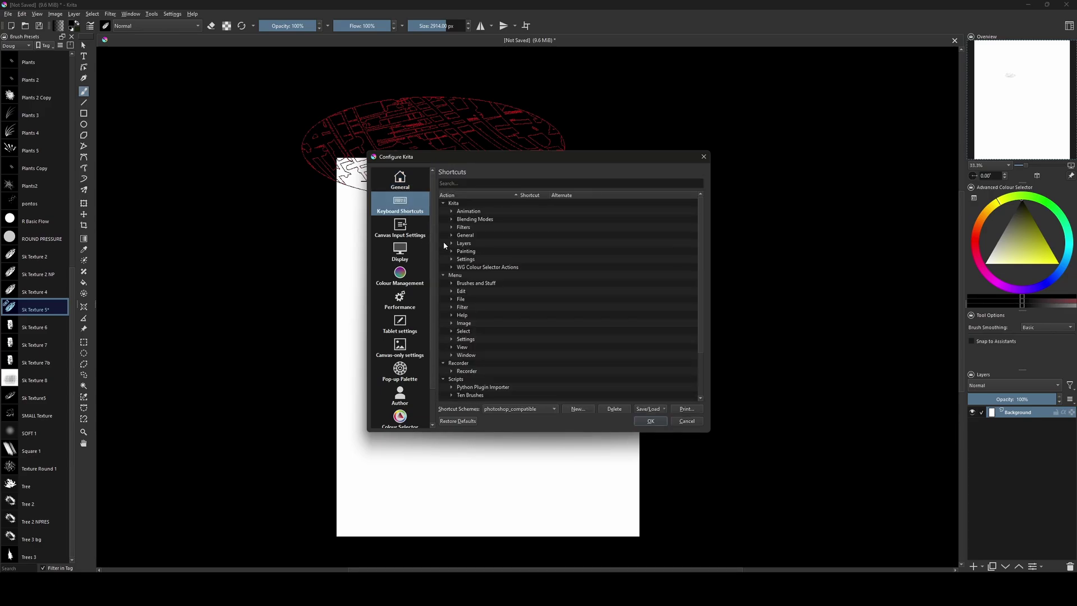
pyautogui.click(442, 204)
pyautogui.click(443, 211)
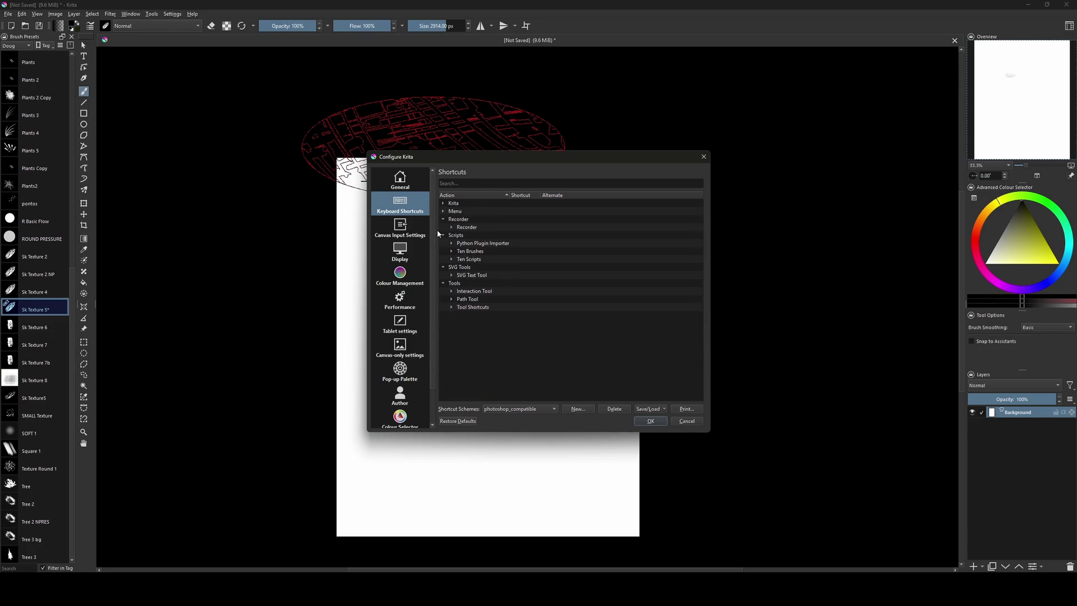
pyautogui.click(443, 219)
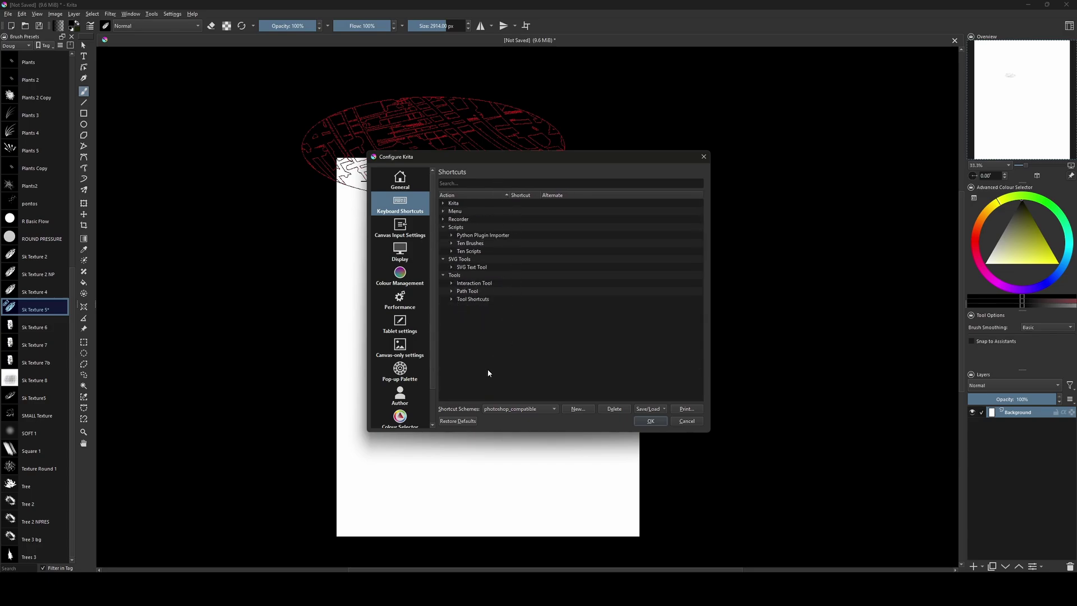
# Keep the photoshop_compatible shortcut scheme and collapse the Scripts, SVG Tools and Tools groups
pyautogui.click(540, 412)
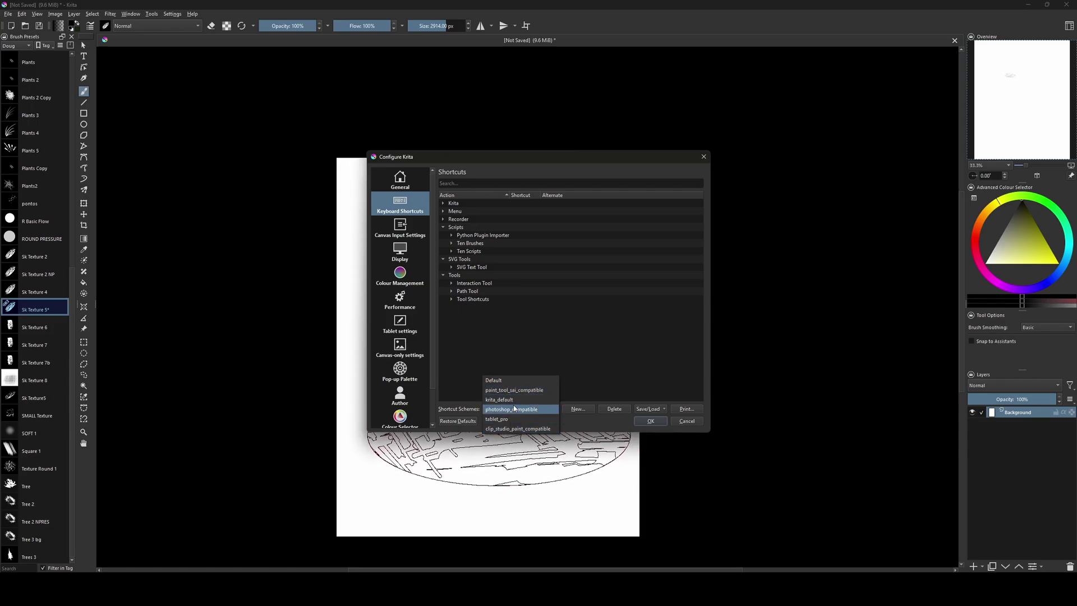
pyautogui.click(536, 320)
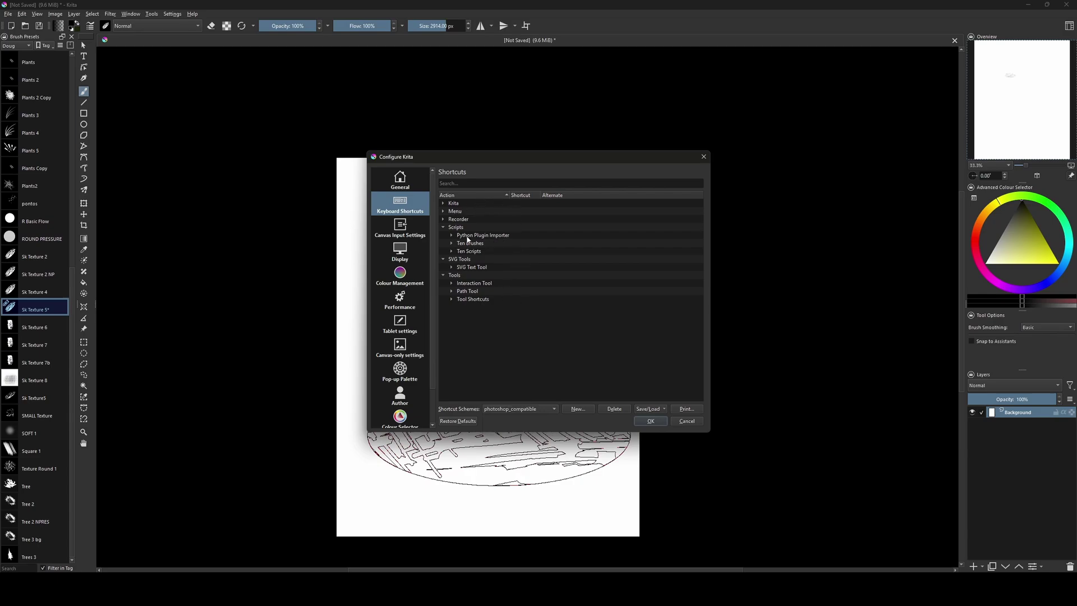
pyautogui.doubleClick(450, 230)
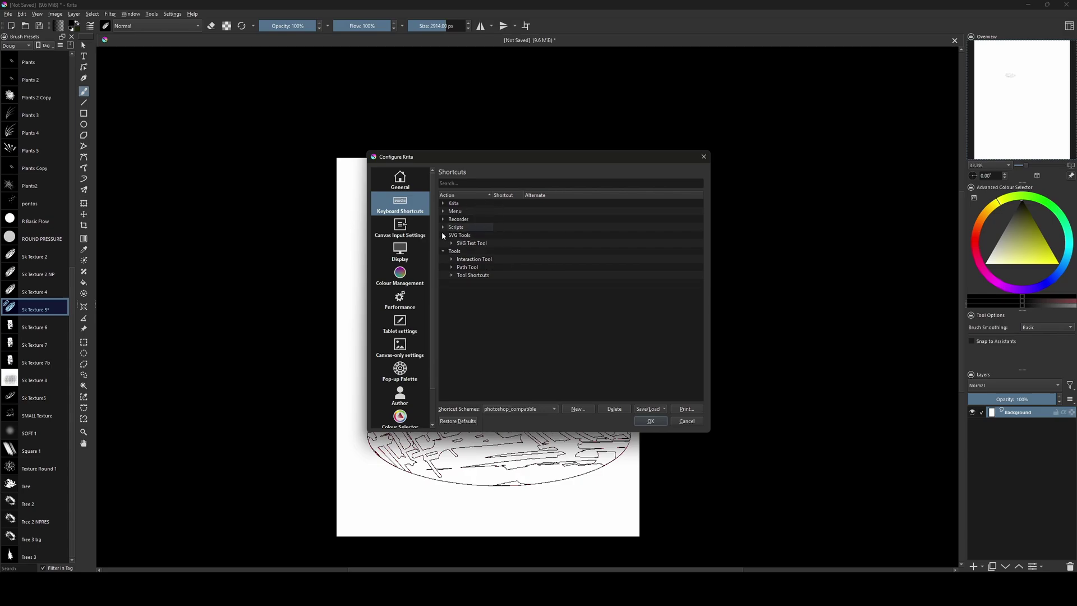
pyautogui.click(443, 235)
pyautogui.click(444, 245)
# Review the Display preferences' HDR, canvas decoration and miscellaneous tabs
pyautogui.click(400, 229)
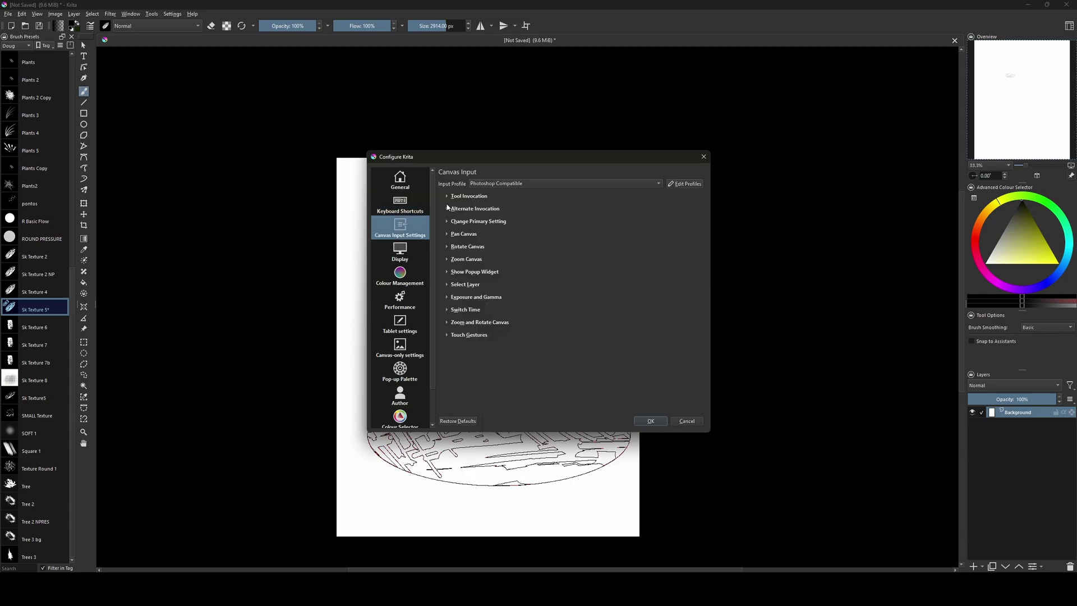
pyautogui.click(403, 256)
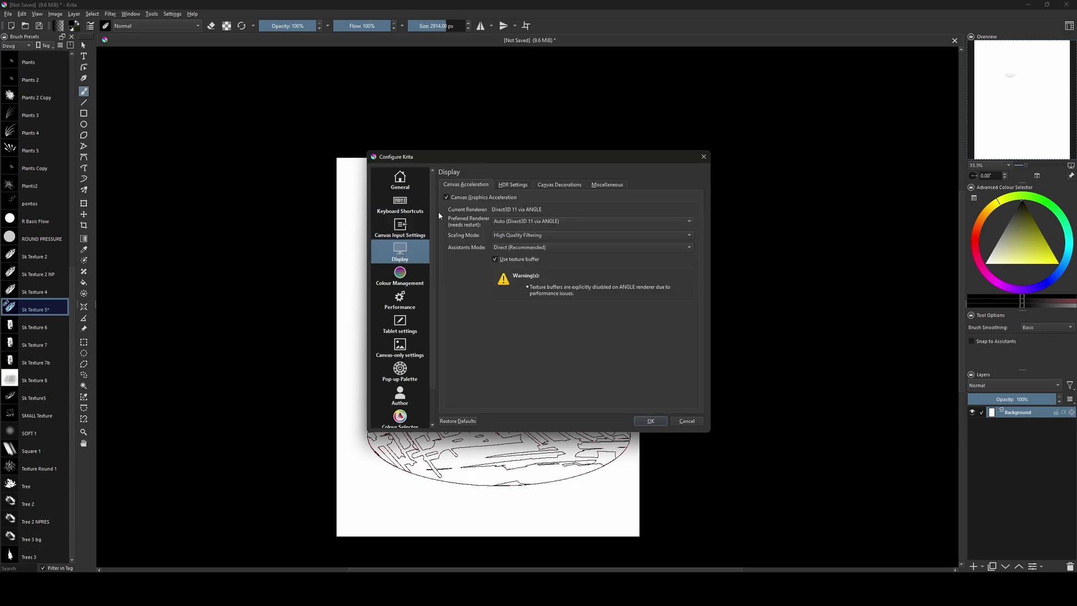
pyautogui.click(512, 184)
pyautogui.click(565, 185)
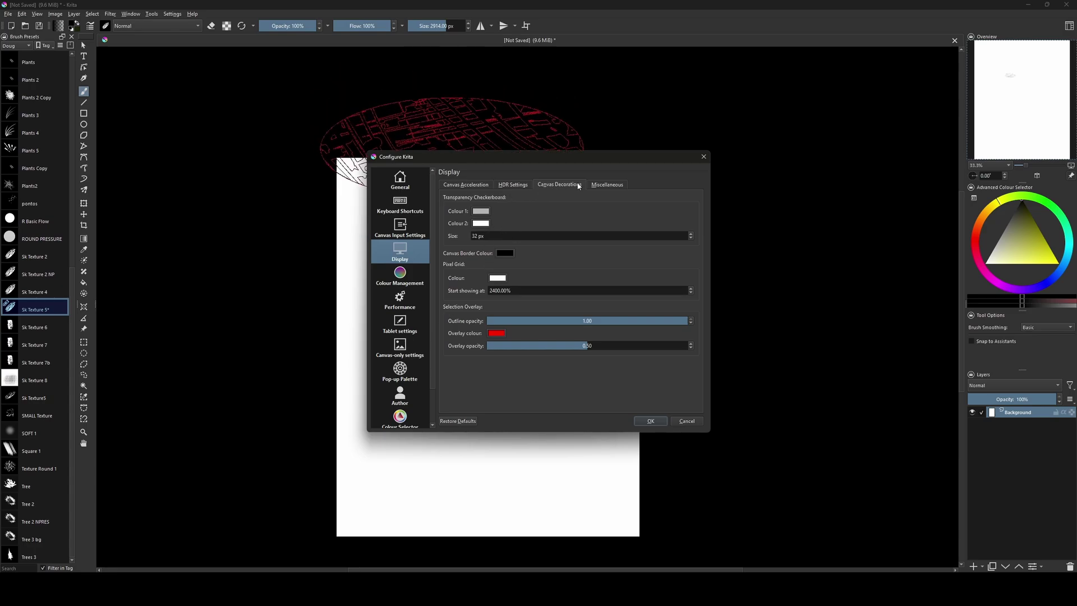
pyautogui.click(594, 185)
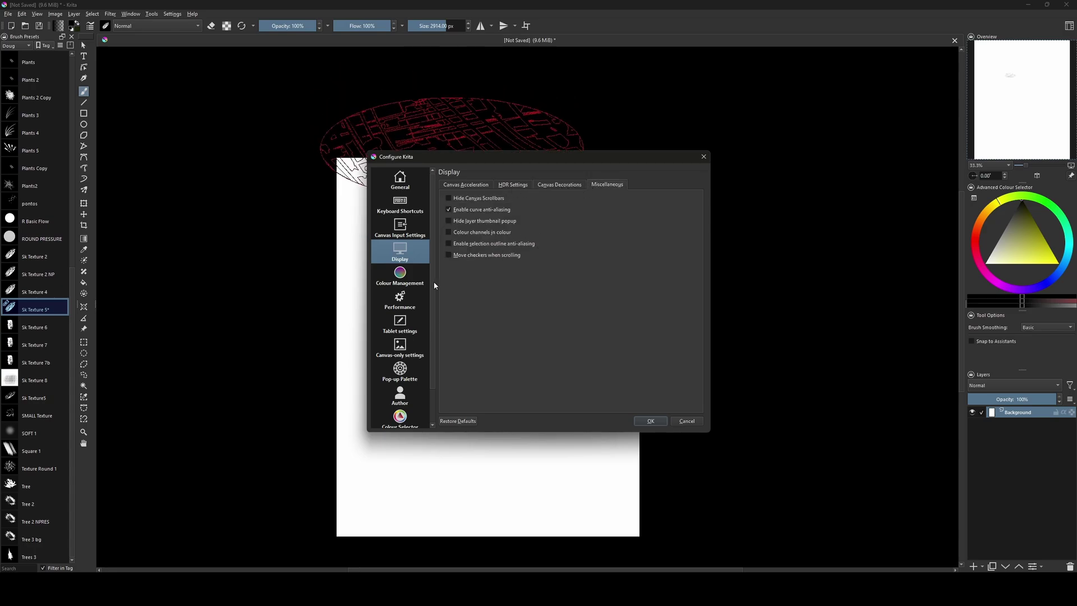
# Check Performance's Advanced and Animation Cache tabs, ending on 50% RAM and 4 GiB swap limits
pyautogui.click(391, 308)
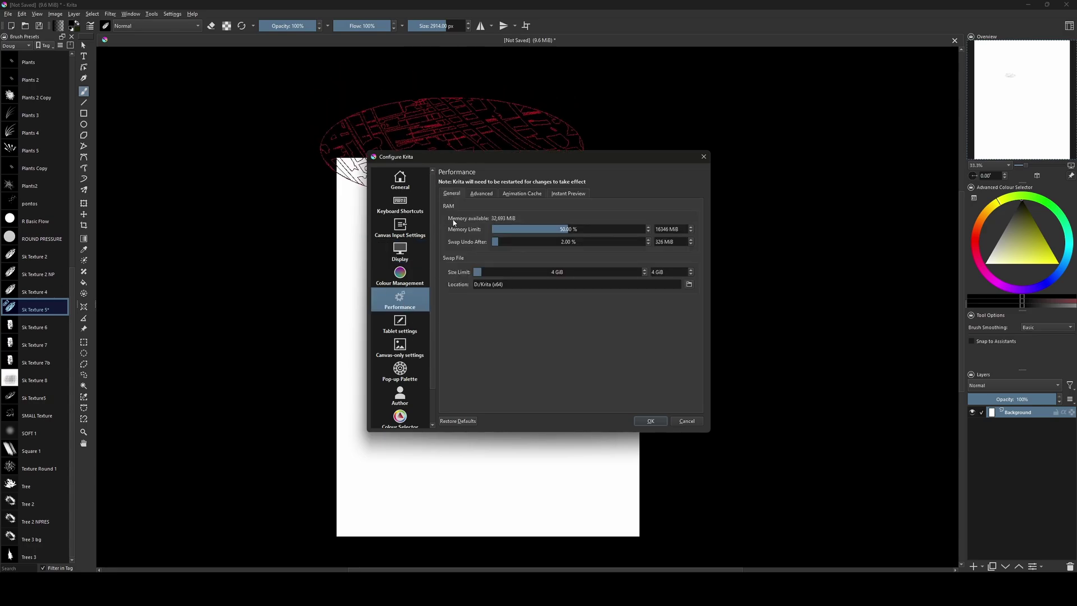
pyautogui.click(481, 194)
pyautogui.click(514, 192)
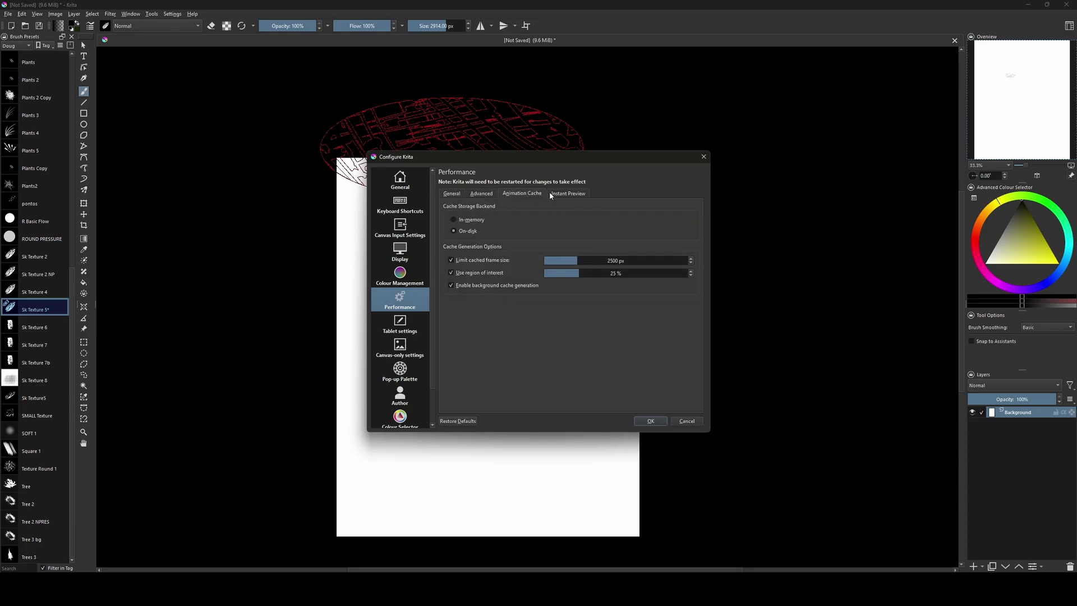
pyautogui.click(451, 194)
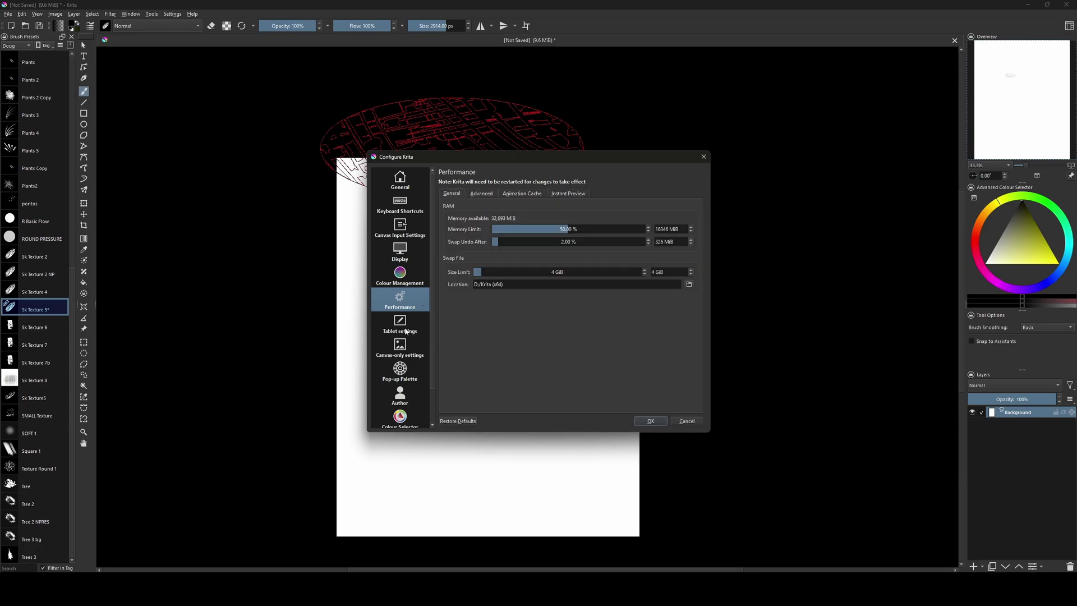
# In Tablet settings, bend the pressure curve and then restore it to linear
pyautogui.click(406, 330)
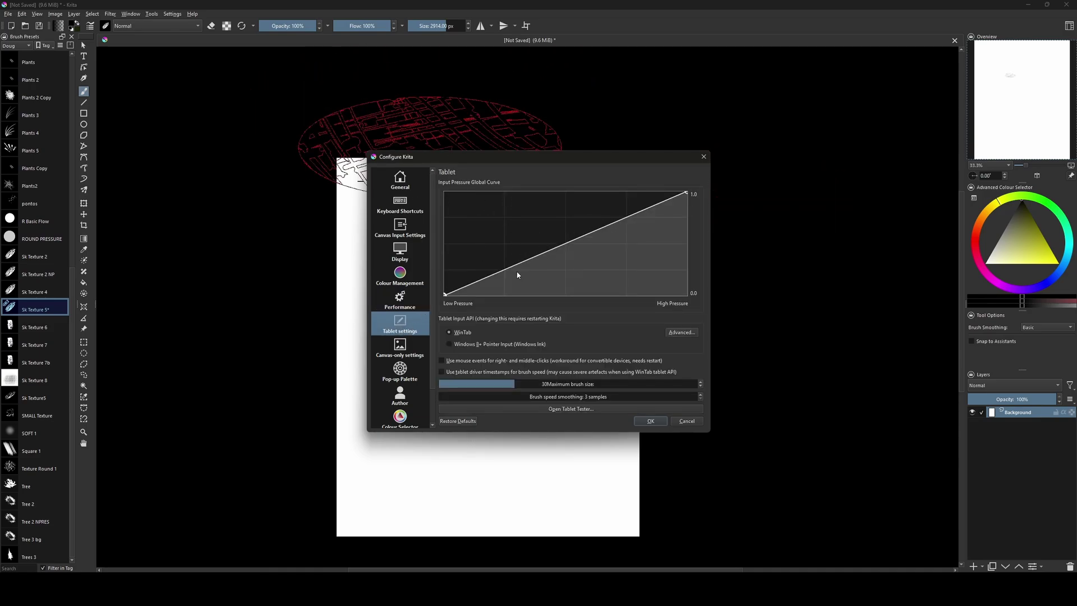
pyautogui.moveTo(518, 270); pyautogui.dragTo(500, 220)
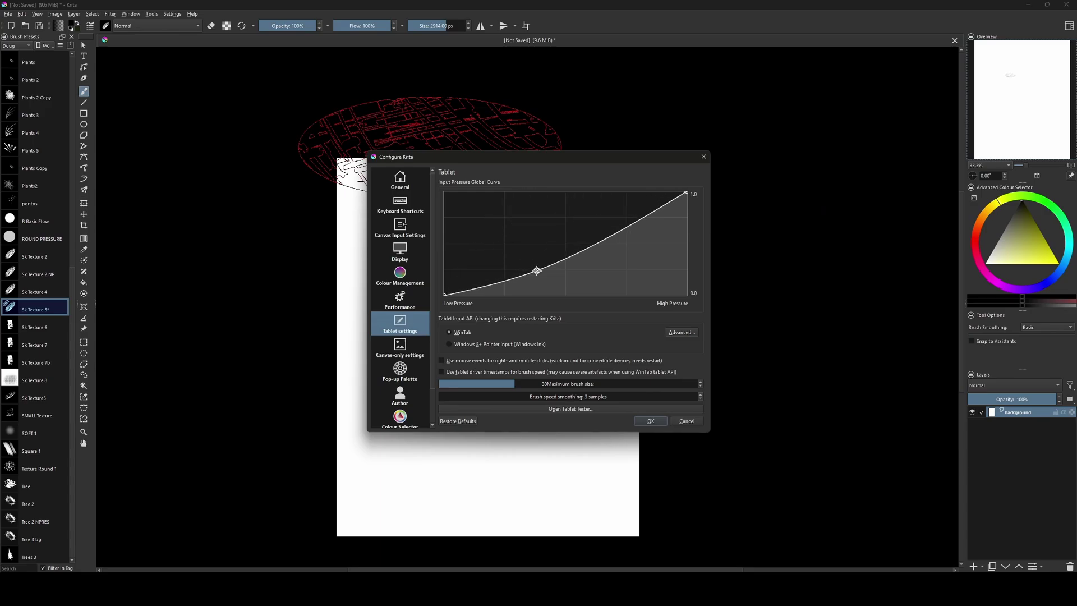
pyautogui.moveTo(537, 272); pyautogui.dragTo(525, 258)
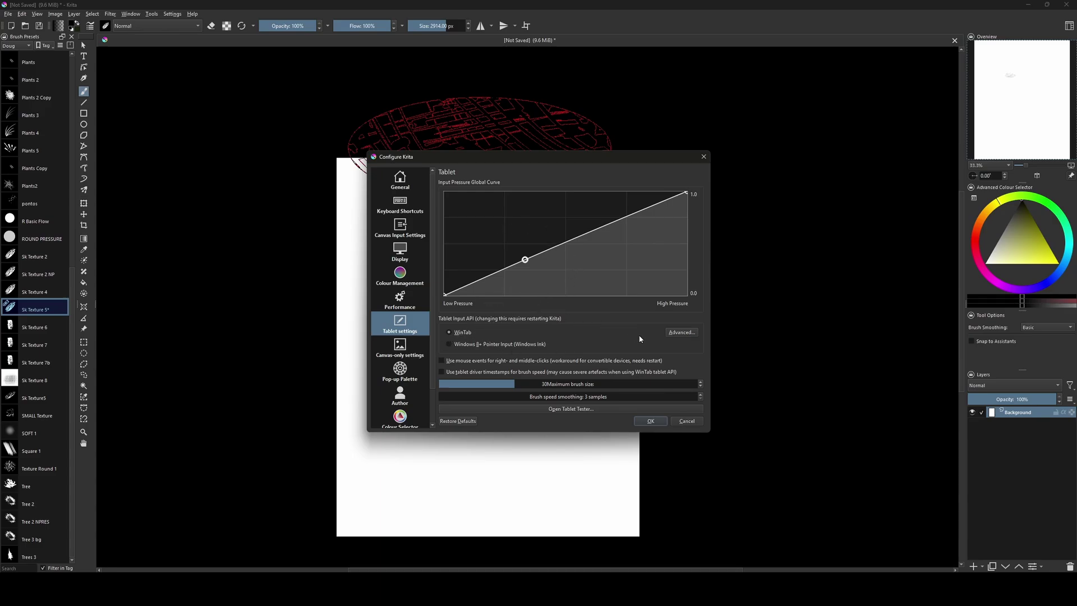
# Keep WinTab as the tablet input API and close Advanced tablet settings unchanged
pyautogui.click(463, 346)
pyautogui.click(465, 334)
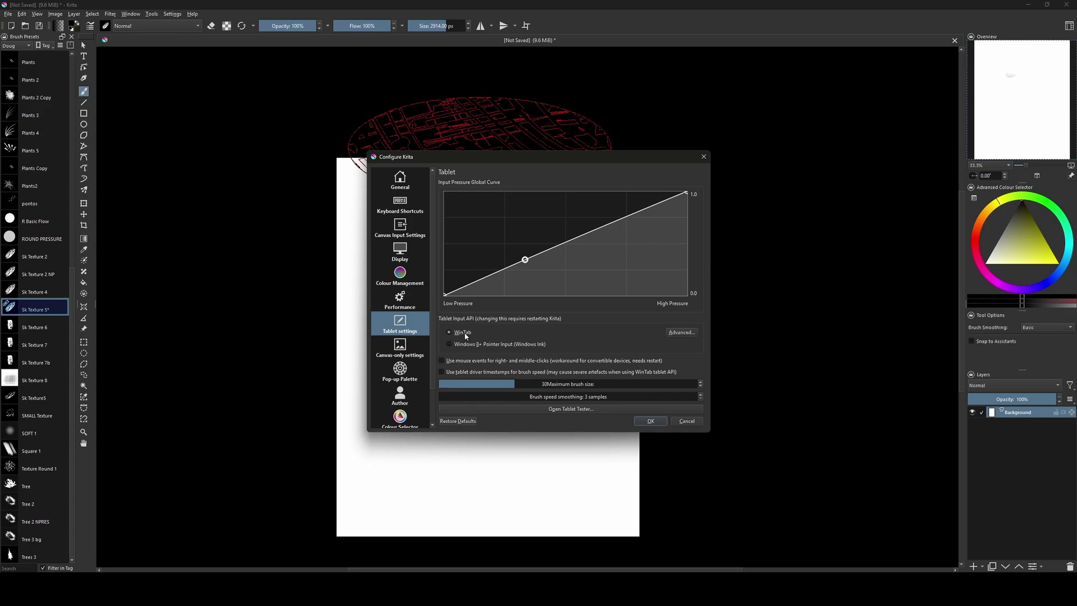
pyautogui.click(682, 332)
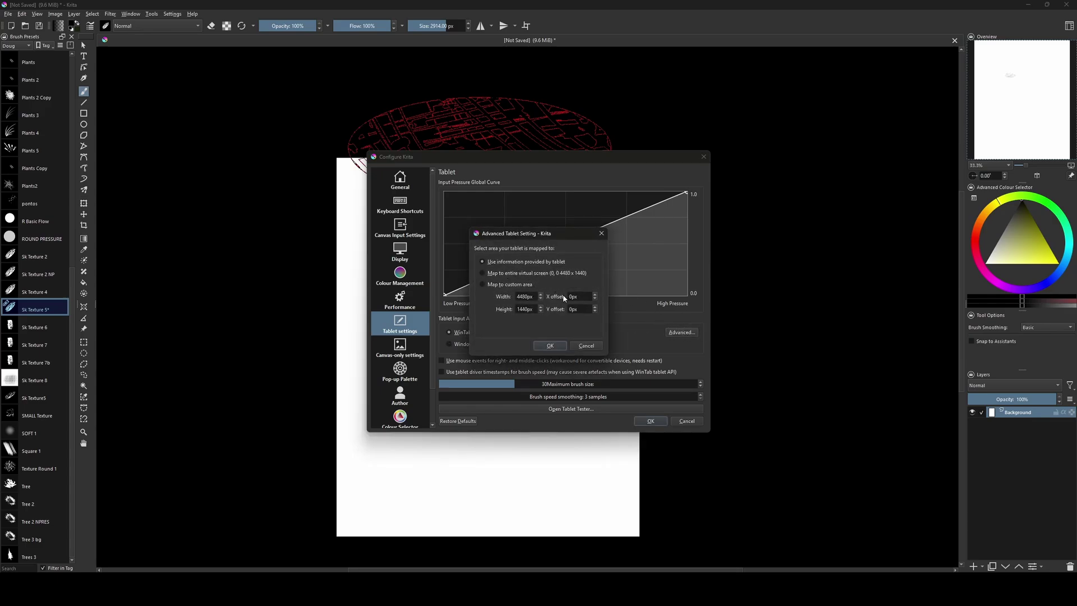
pyautogui.click(587, 346)
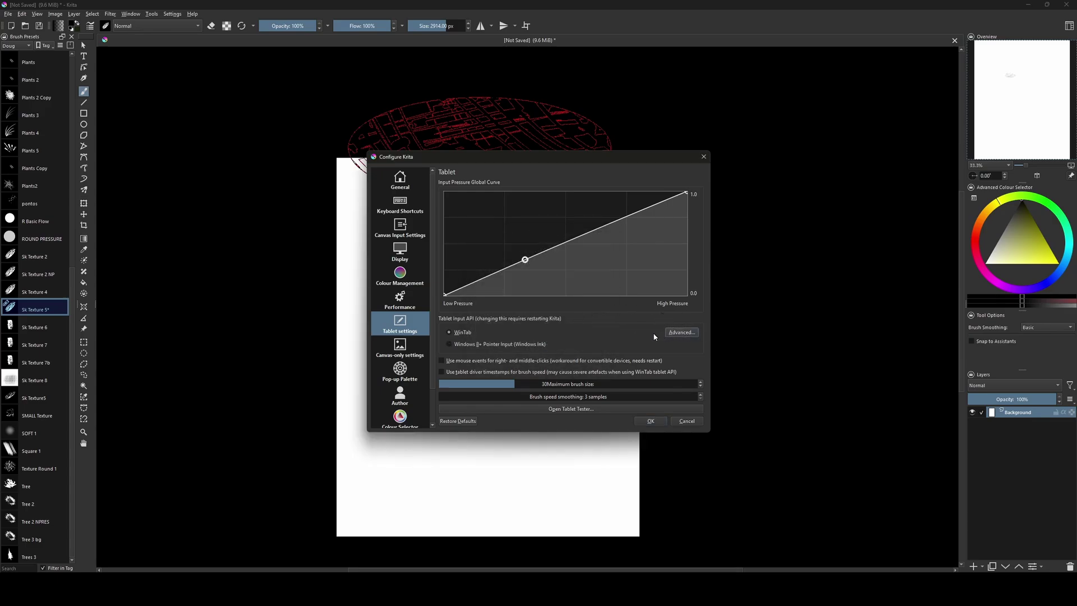
# Flip between Canvas-only and Pop-up Palette pages, then scroll down to Colour Selector Settings
pyautogui.click(407, 340)
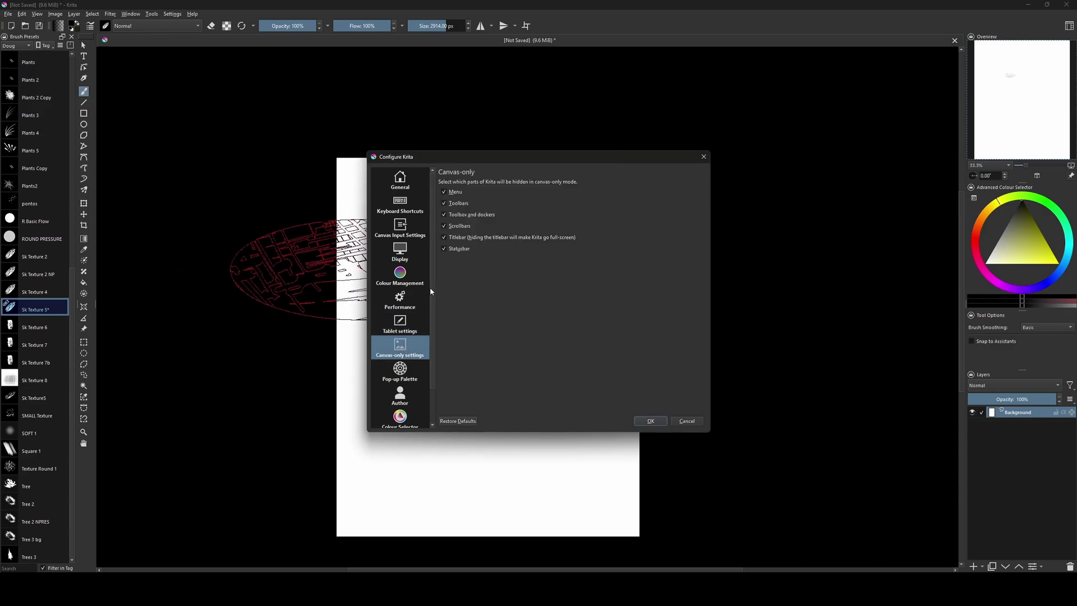
pyautogui.click(400, 384)
pyautogui.click(426, 344)
pyautogui.click(420, 362)
pyautogui.click(420, 356)
pyautogui.click(423, 372)
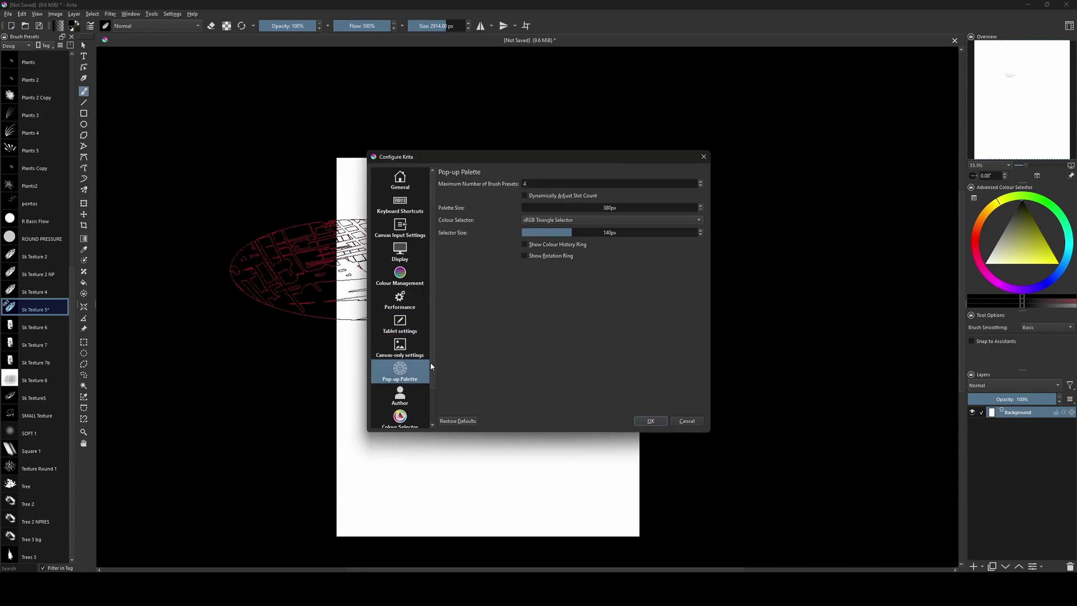
pyautogui.scroll(-2, 431, 366)
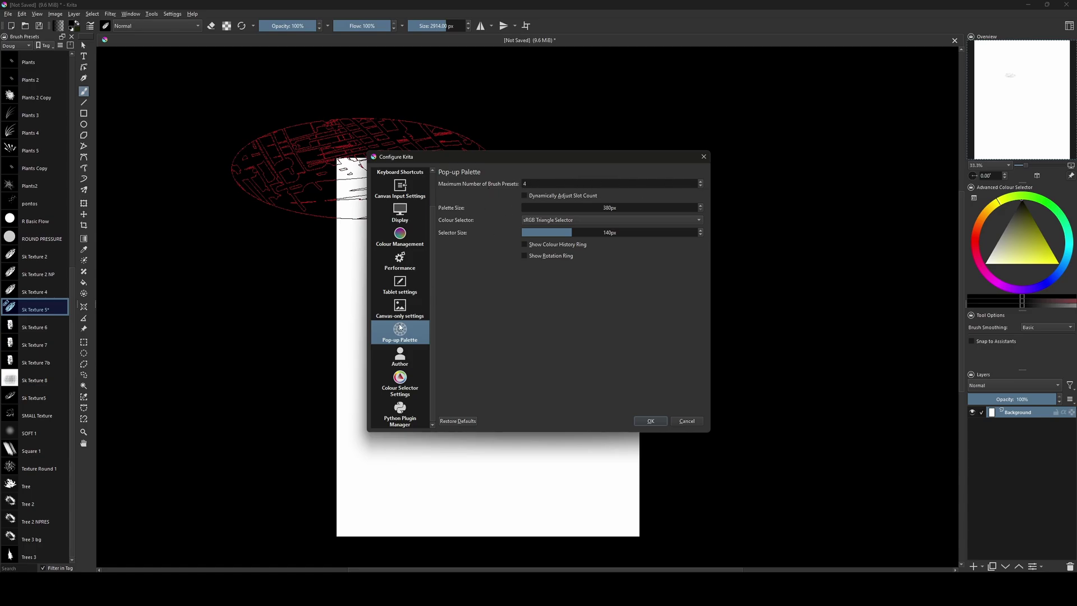
pyautogui.click(400, 387)
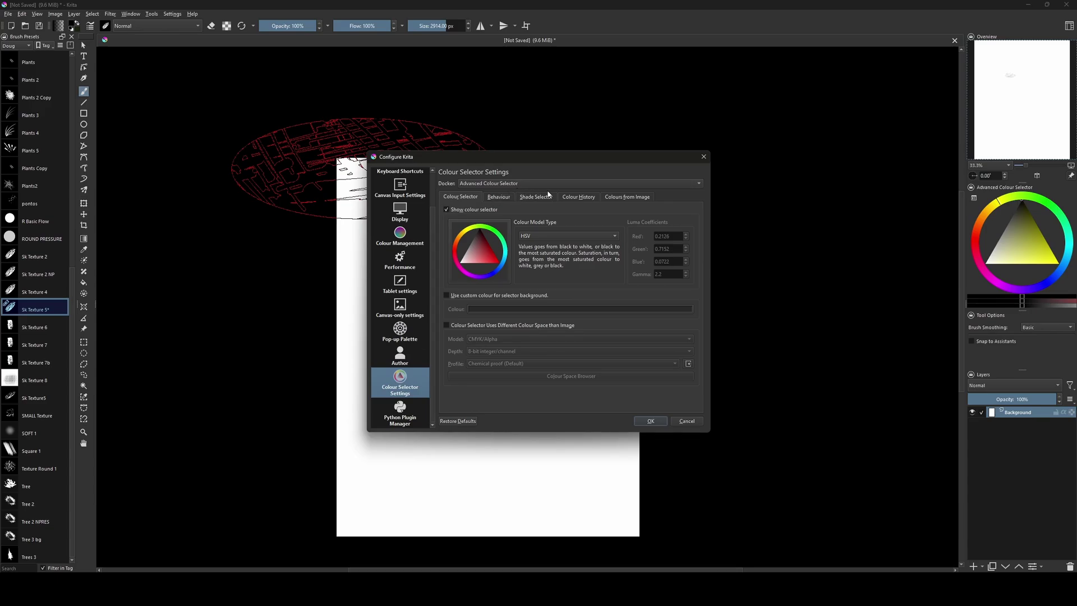
# Turn on Colour History and Colours from Image, raising Max Patches three steps
pyautogui.click(583, 199)
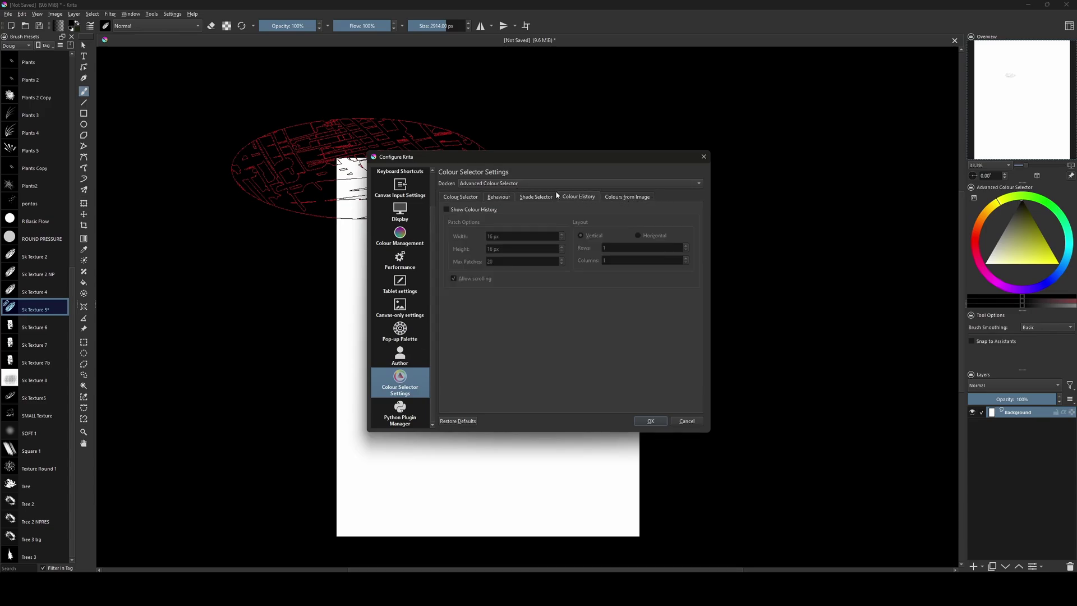
pyautogui.click(477, 210)
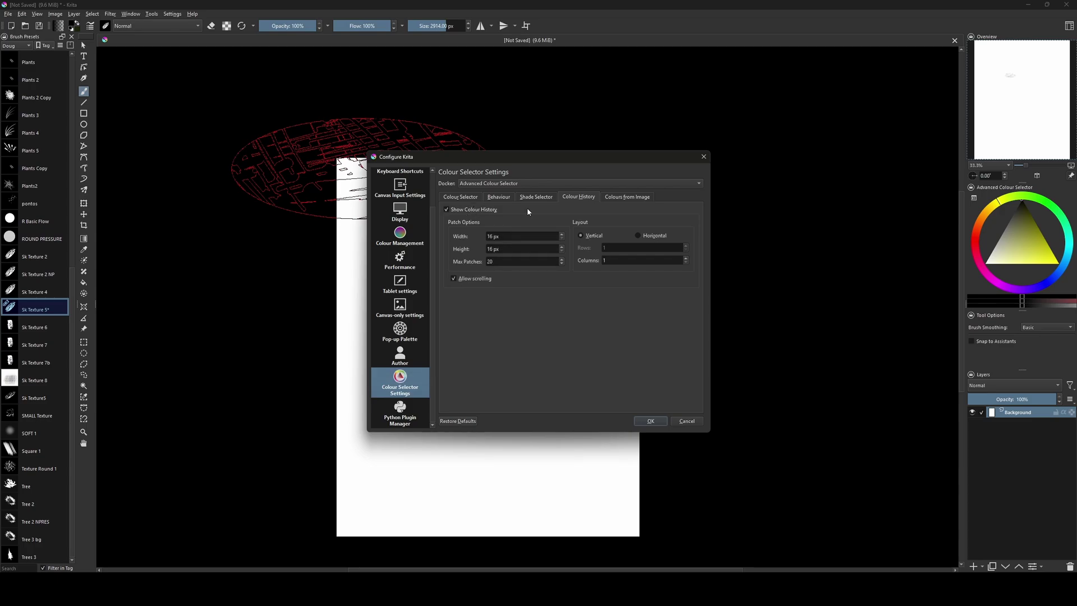
pyautogui.click(625, 197)
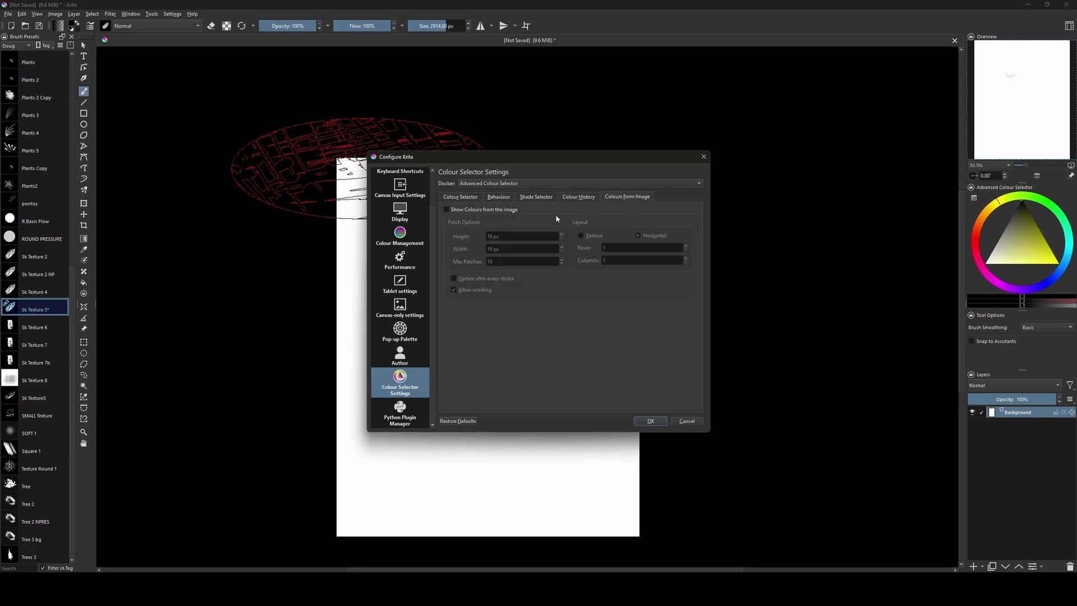
pyautogui.click(488, 211)
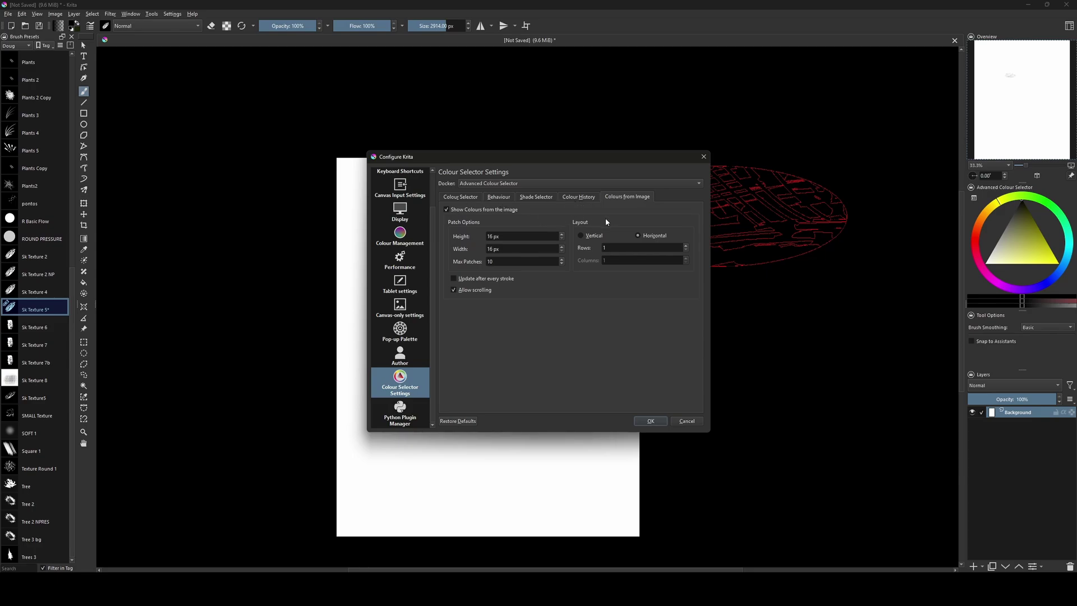
pyautogui.click(562, 259)
pyautogui.click(561, 259)
pyautogui.click(561, 259)
pyautogui.click(561, 259)
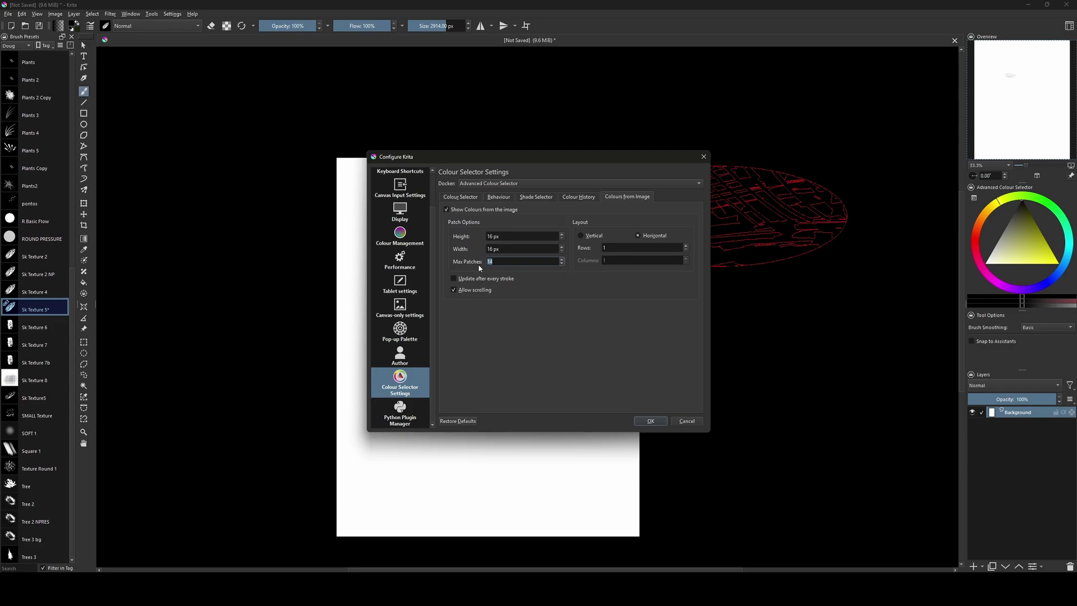
# Browse the Colour History, Shade Selector, Behaviour and Colour Selector tabs
pyautogui.click(581, 197)
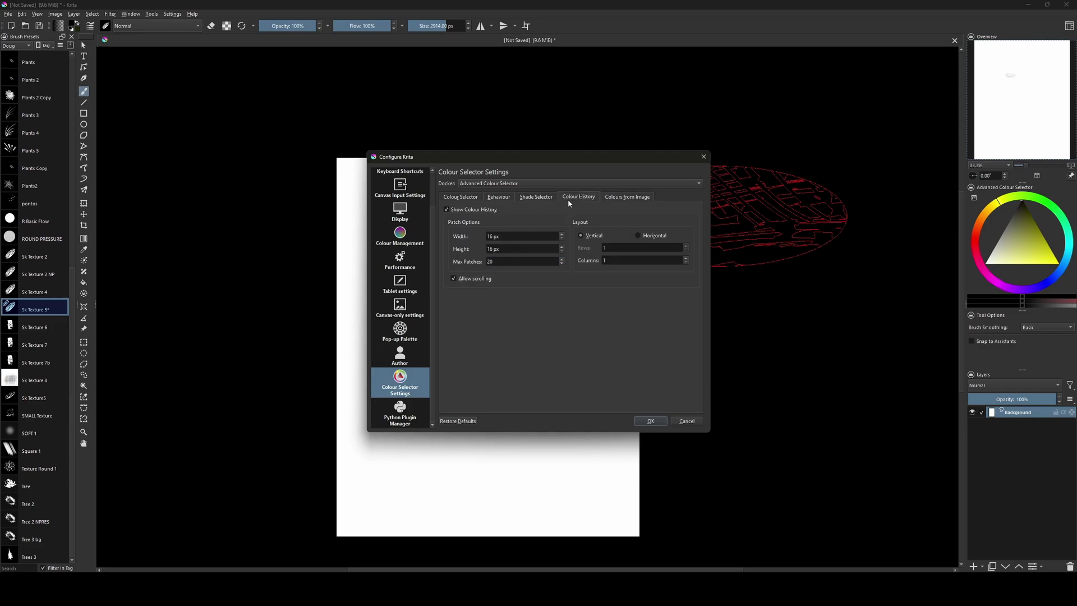
pyautogui.click(534, 197)
pyautogui.click(499, 197)
pyautogui.click(459, 197)
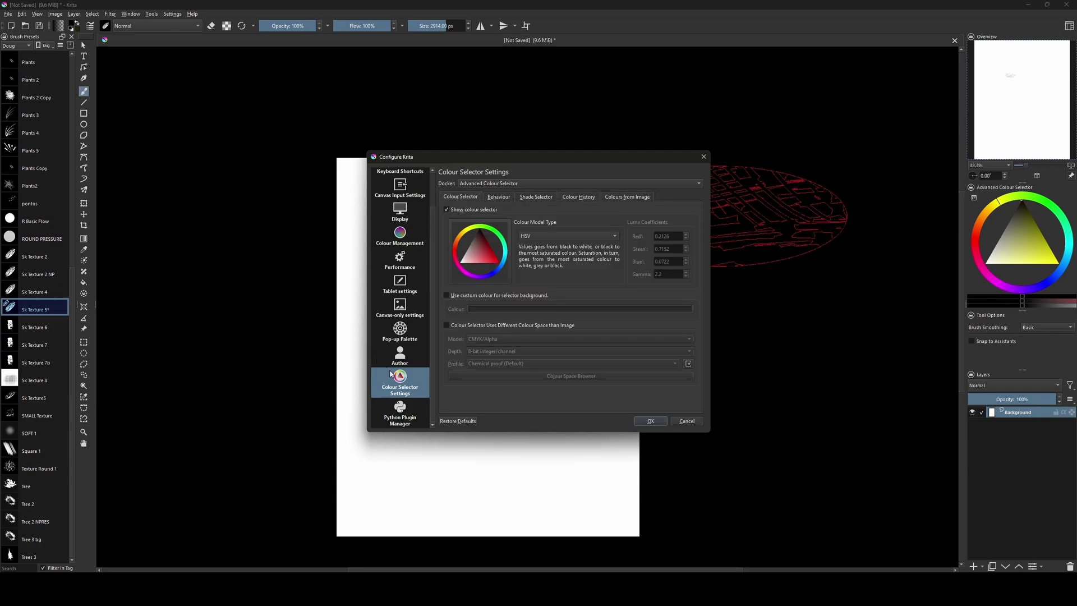
pyautogui.moveTo(432, 379); pyautogui.dragTo(440, 284)
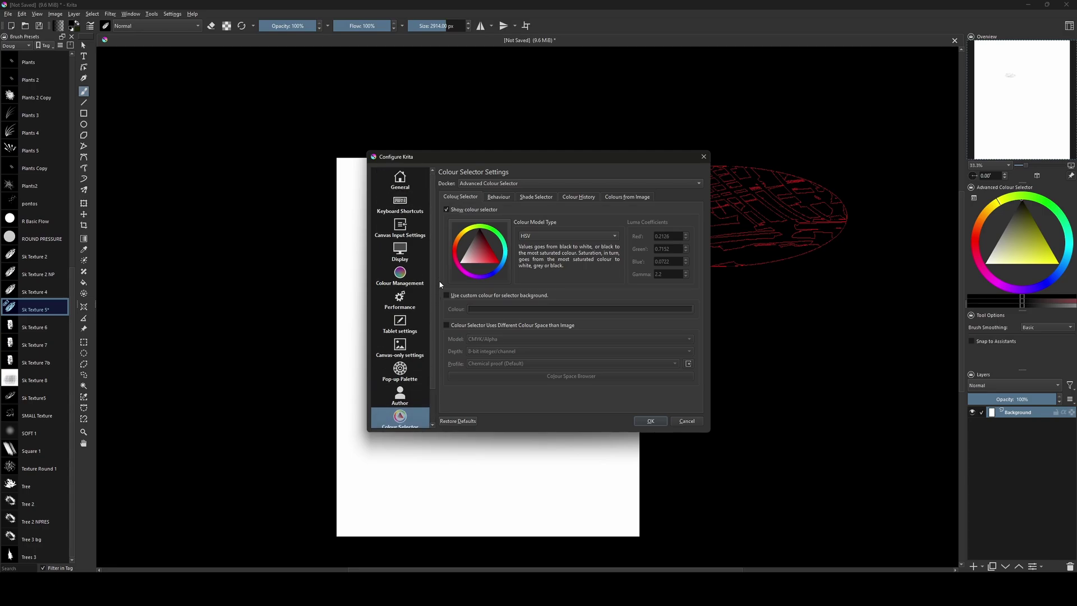
# Look through the General preference tabs, then accept the preferences with OK
pyautogui.click(400, 182)
pyautogui.click(478, 185)
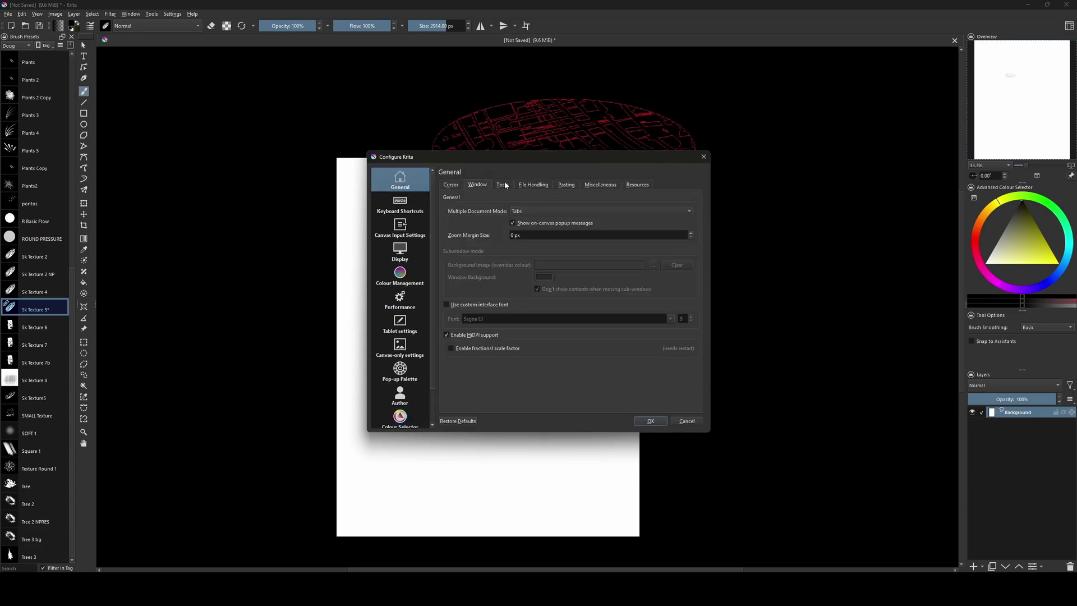
pyautogui.click(503, 185)
pyautogui.click(533, 185)
pyautogui.click(566, 185)
pyautogui.click(600, 185)
pyautogui.click(637, 185)
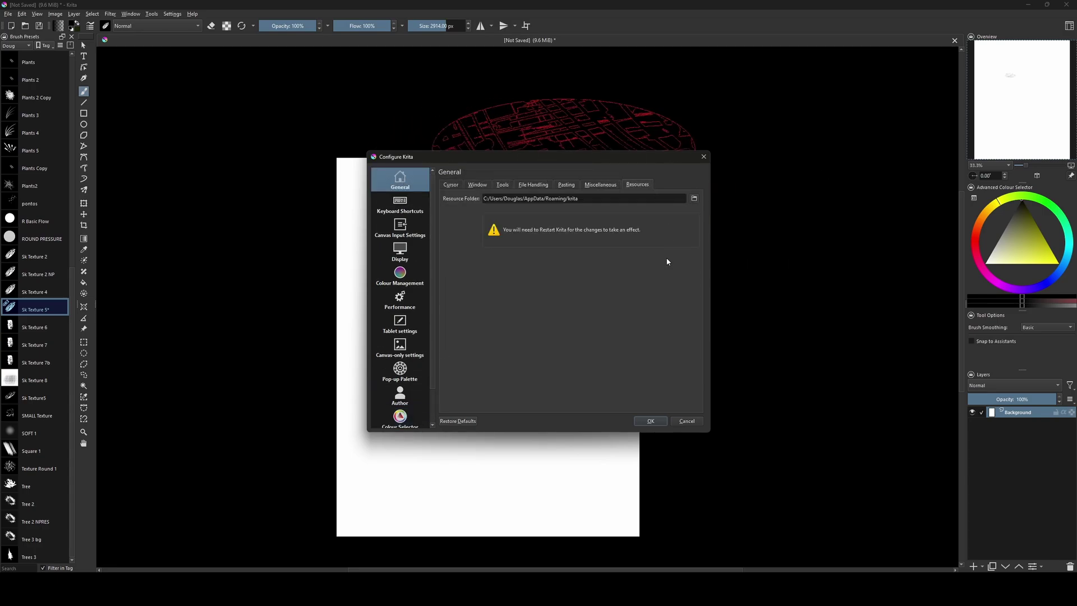
pyautogui.click(650, 422)
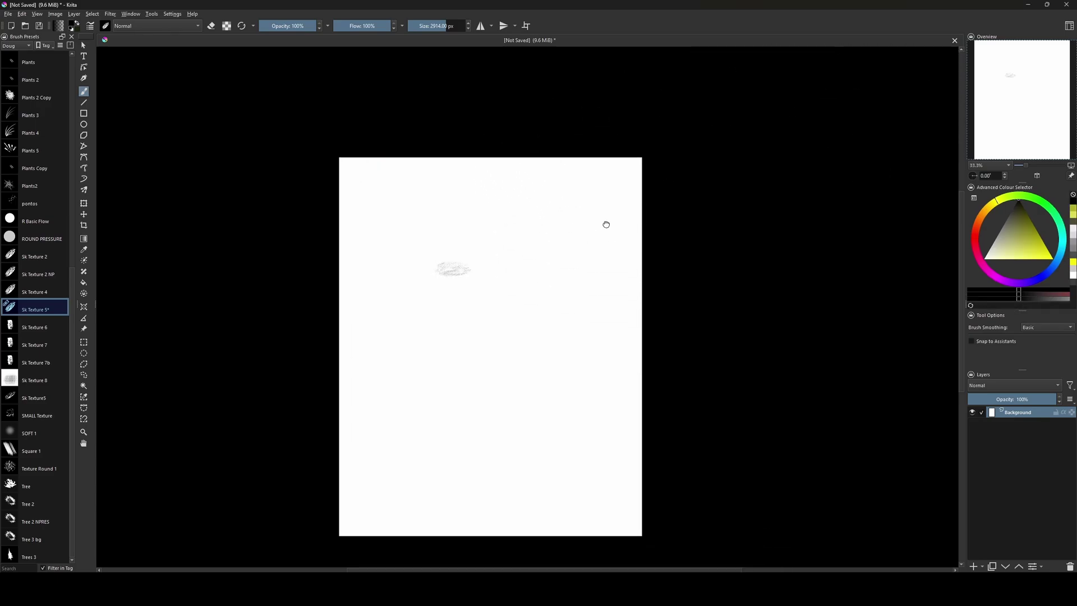
# Select the mountain2 brush preset and shrink its size
pyautogui.moveTo(869, 106); pyautogui.dragTo(909, 94)
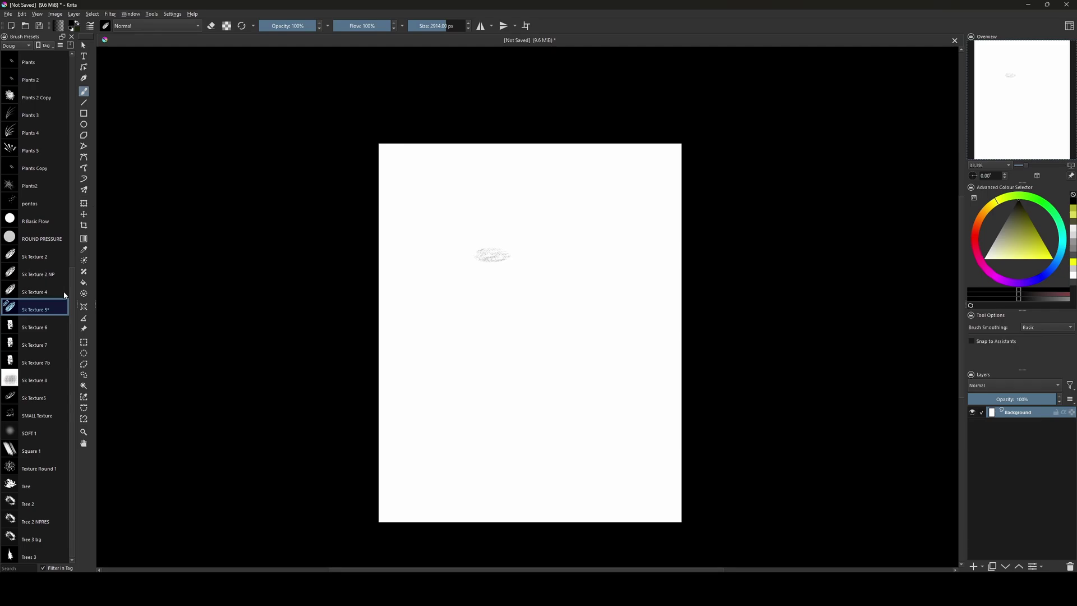
pyautogui.moveTo(74, 275); pyautogui.dragTo(65, 107)
pyautogui.click(10, 235)
pyautogui.press('[')
pyautogui.press('[')
pyautogui.press('[')
pyautogui.press('[')
pyautogui.press('[')
pyautogui.press('[')
pyautogui.press('[')
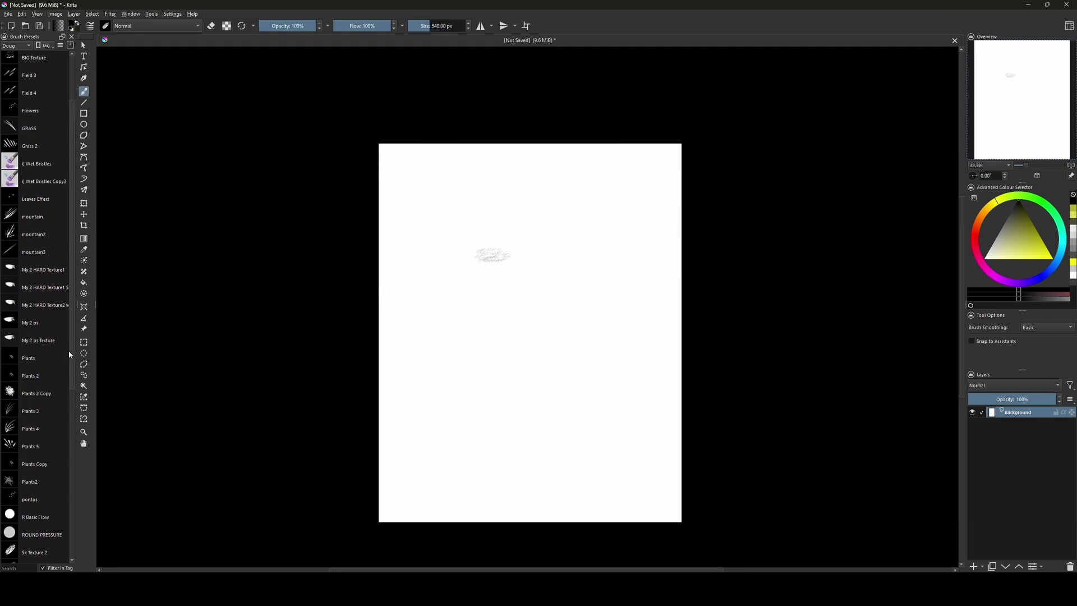
pyautogui.moveTo(70, 355); pyautogui.dragTo(87, 496)
pyautogui.scroll(6, 55, 385)
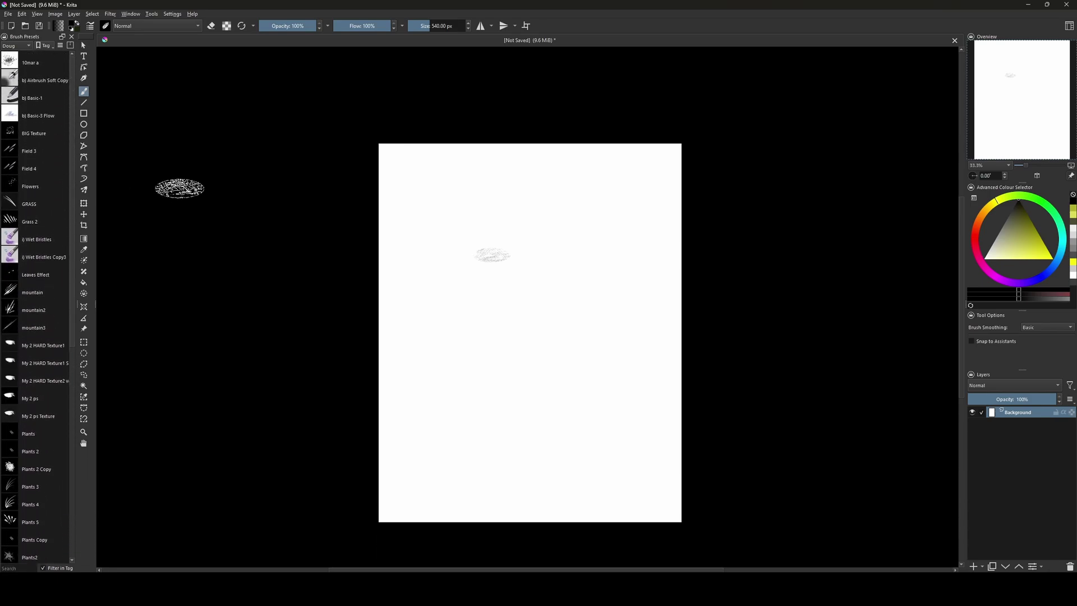
# Paint broad dark strokes forming a rough triangle, switching between 300 px and 576 px
pyautogui.moveTo(714, 279)
pyautogui.mouseDown()
pyautogui.moveTo(733, 234)
pyautogui.moveTo(731, 245)
pyautogui.mouseUp()
pyautogui.press(']')
pyautogui.press(']')
pyautogui.press(']')
pyautogui.moveTo(476, 226)
pyautogui.mouseDown()
pyautogui.moveTo(511, 355)
pyautogui.moveTo(589, 392)
pyautogui.moveTo(579, 221)
pyautogui.moveTo(510, 346)
pyautogui.moveTo(532, 331)
pyautogui.moveTo(561, 387)
pyautogui.mouseUp()
pyautogui.press('[')
pyautogui.press('[')
pyautogui.press('[')
pyautogui.press('[')
pyautogui.moveTo(586, 359); pyautogui.dragTo(600, 344)
pyautogui.press(']')
pyautogui.press(']')
pyautogui.press(']')
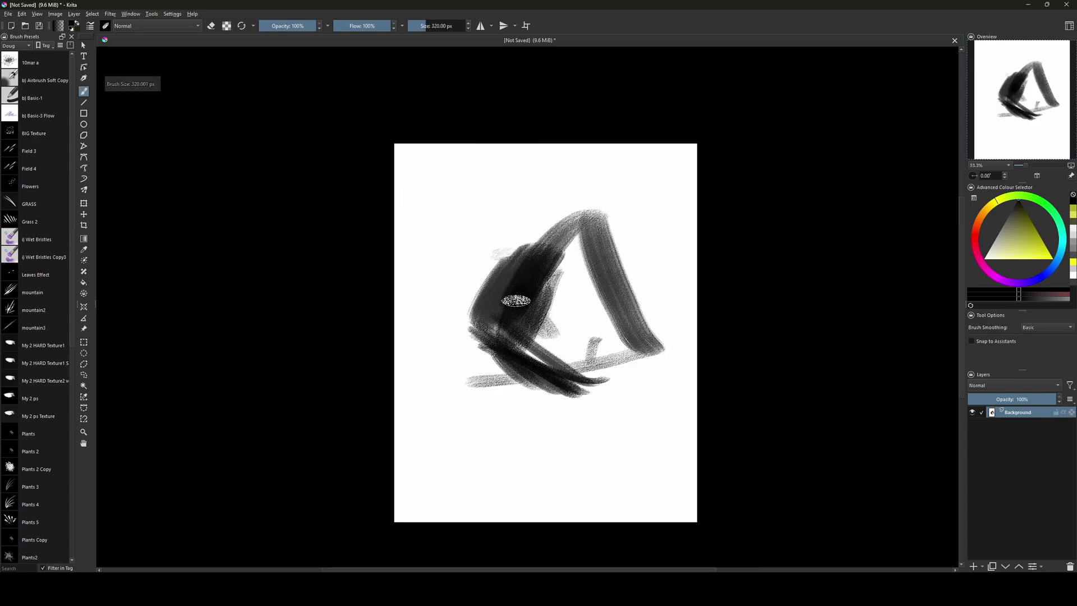
pyautogui.moveTo(494, 308); pyautogui.dragTo(595, 202)
pyautogui.moveTo(474, 331)
pyautogui.mouseDown()
pyautogui.moveTo(584, 397)
pyautogui.moveTo(584, 344)
pyautogui.moveTo(597, 387)
pyautogui.moveTo(561, 325)
pyautogui.mouseUp()
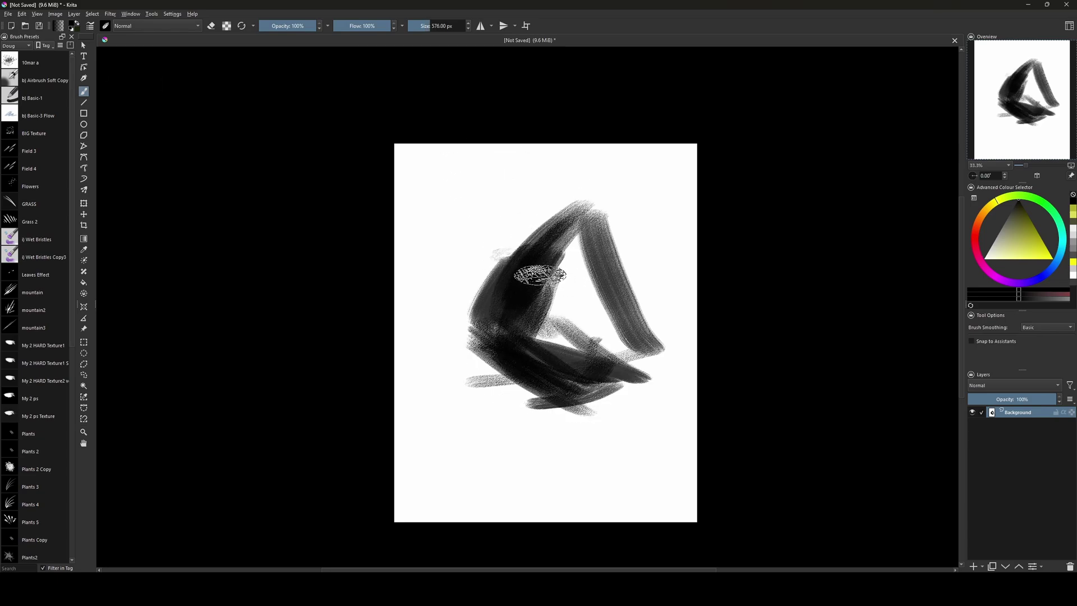